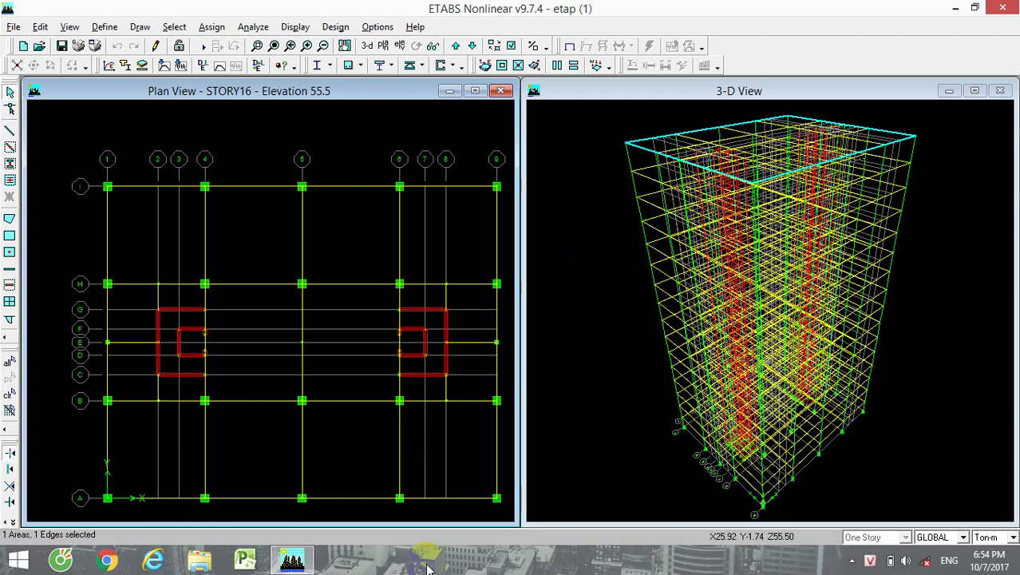
pyautogui.click(287, 558)
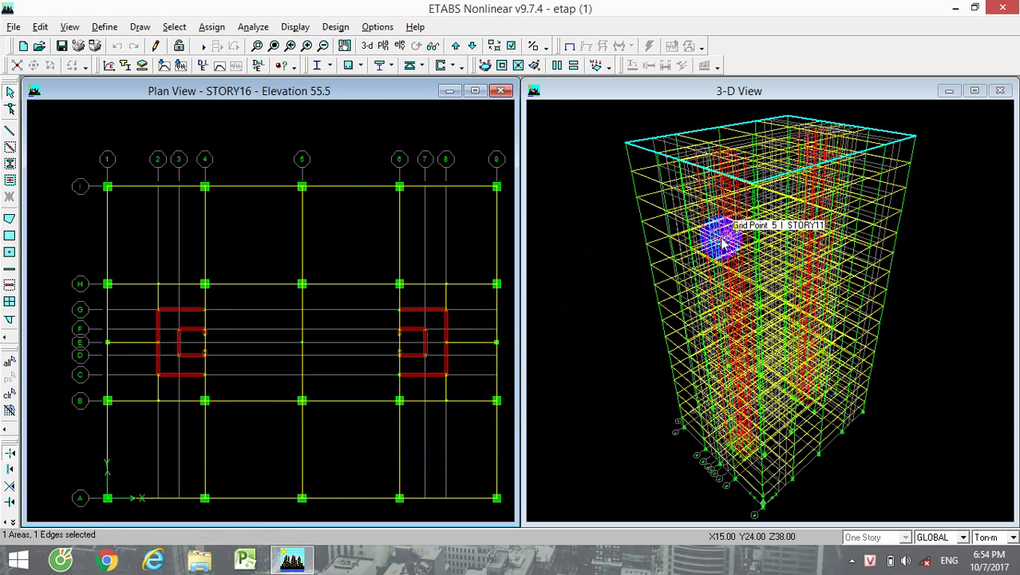
pyautogui.click(954, 9)
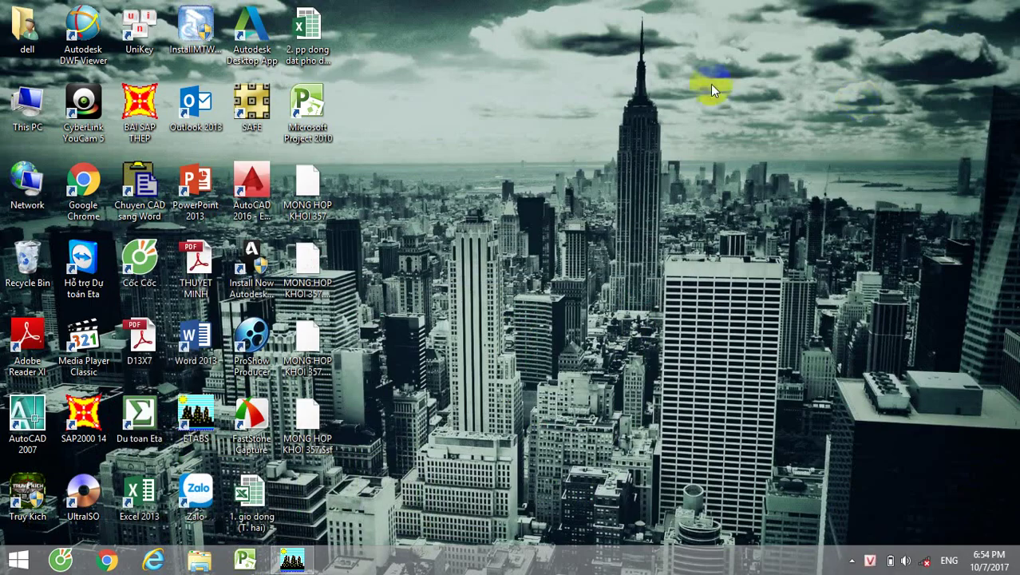
pyautogui.rightClick(686, 83)
pyautogui.click(754, 128)
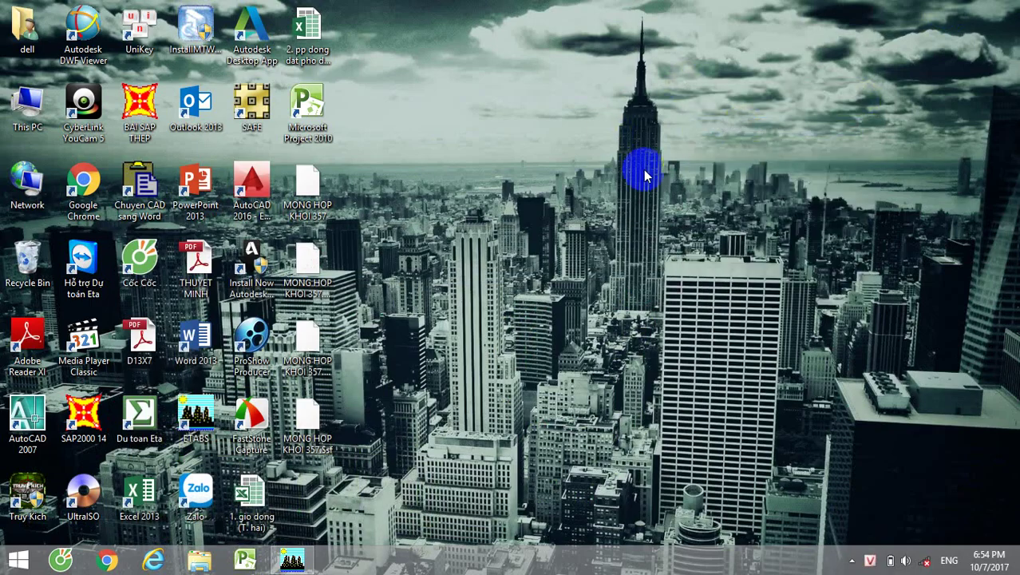
pyautogui.rightClick(540, 137)
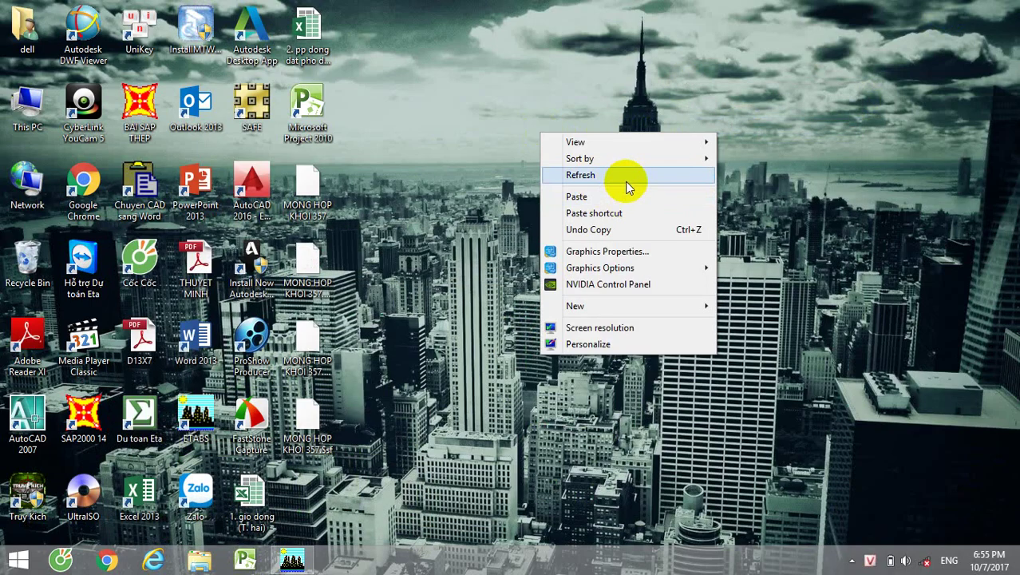
pyautogui.click(625, 179)
pyautogui.rightClick(560, 109)
pyautogui.click(597, 149)
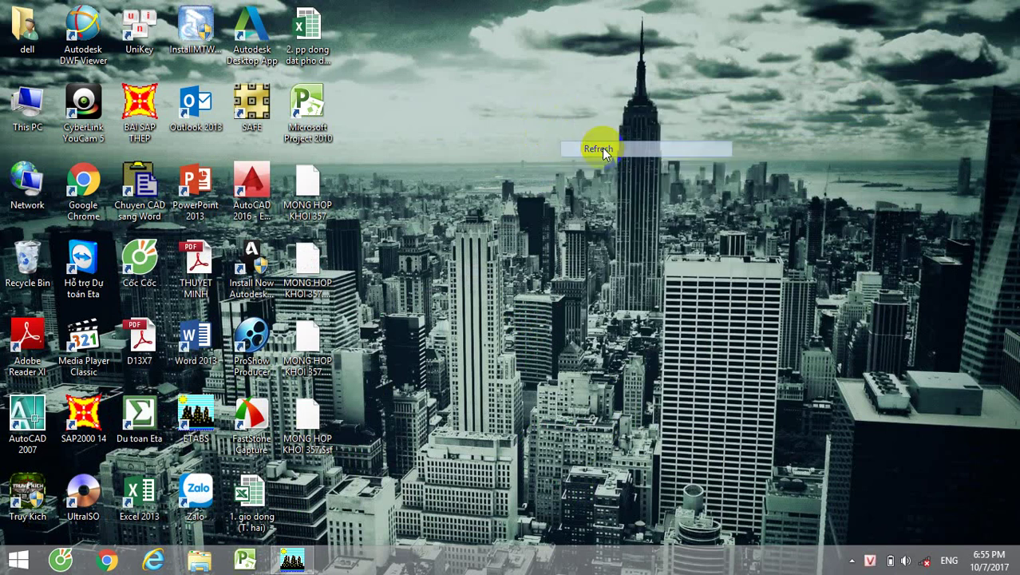
pyautogui.click(364, 418)
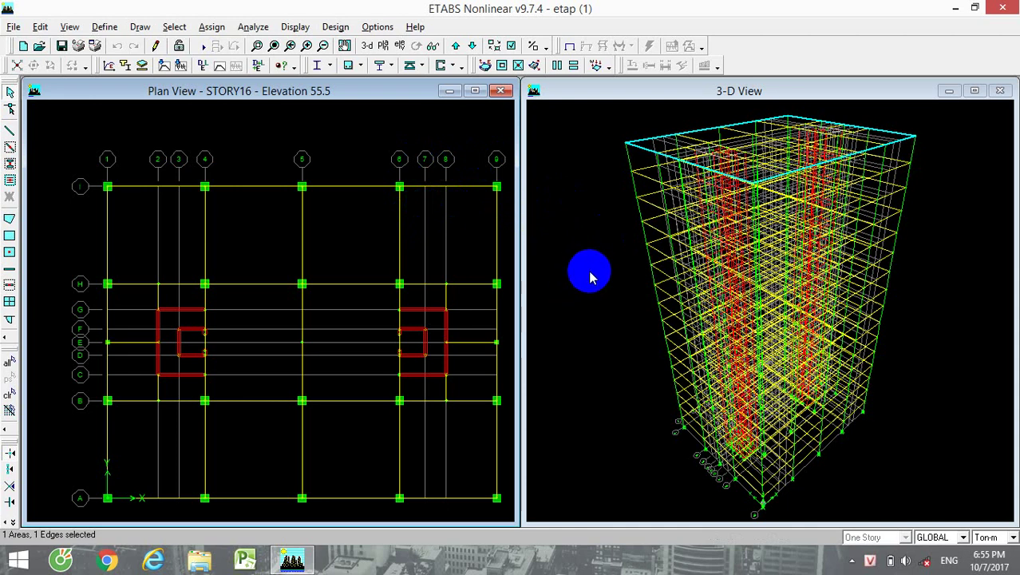
# - Turn on the computer's Wi-Fi connection
pyautogui.click(949, 11)
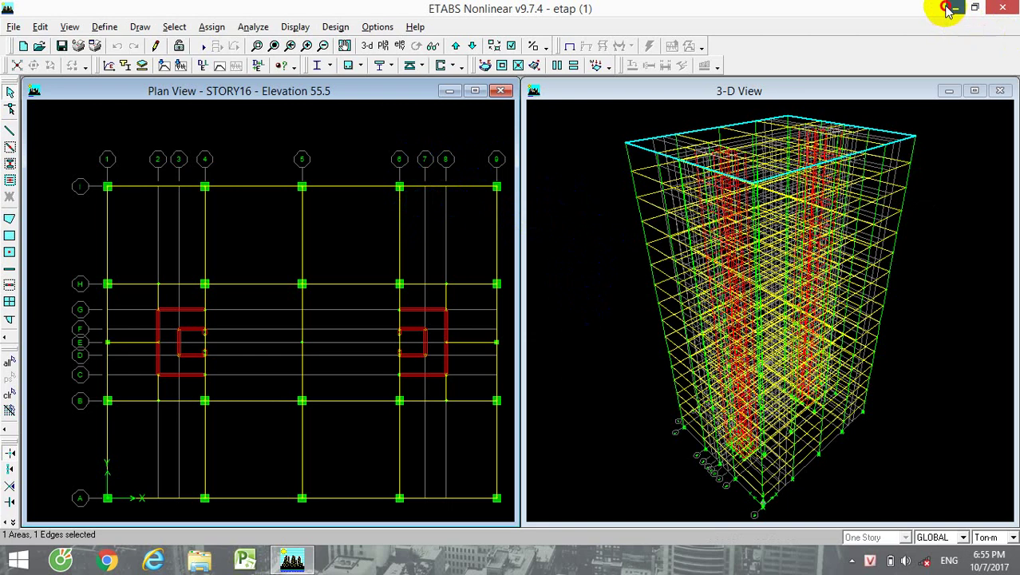
pyautogui.click(923, 563)
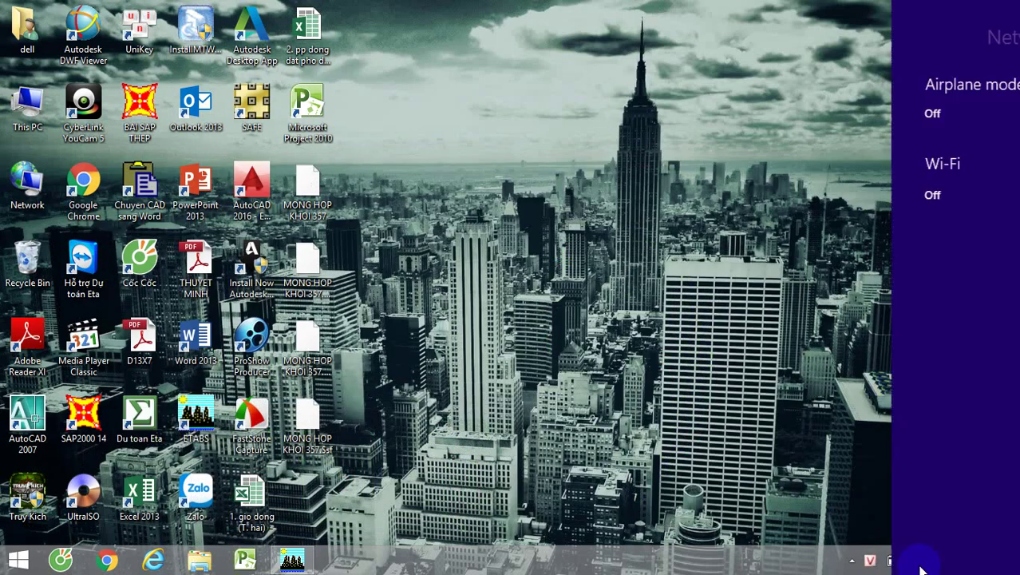
pyautogui.click(940, 188)
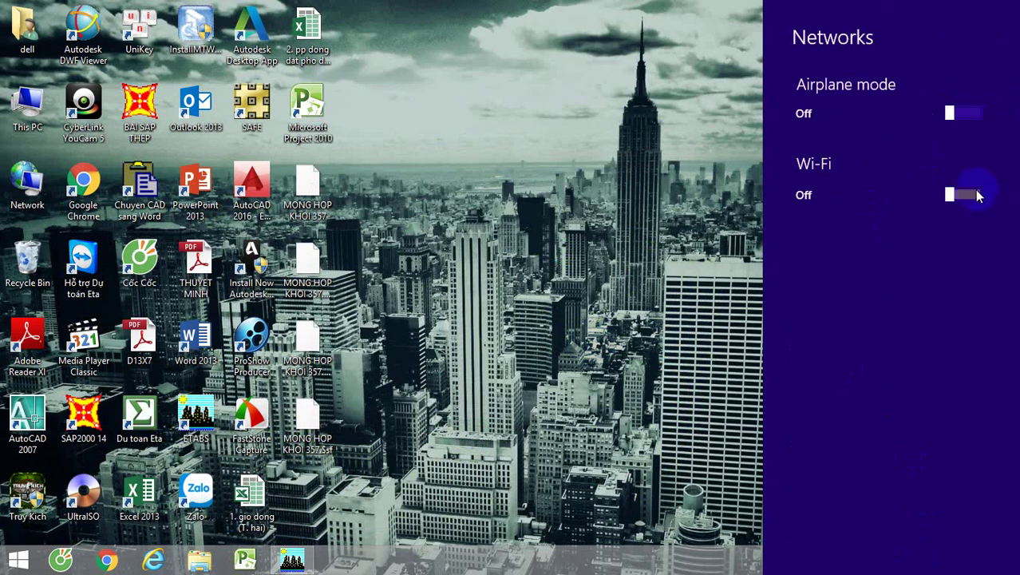
pyautogui.click(973, 191)
pyautogui.click(669, 255)
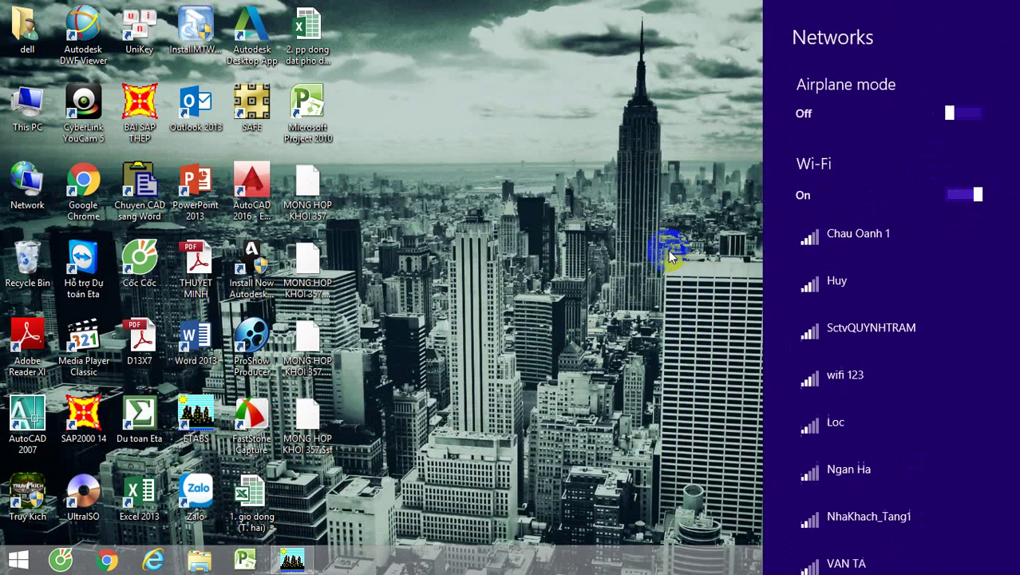
pyautogui.click(691, 270)
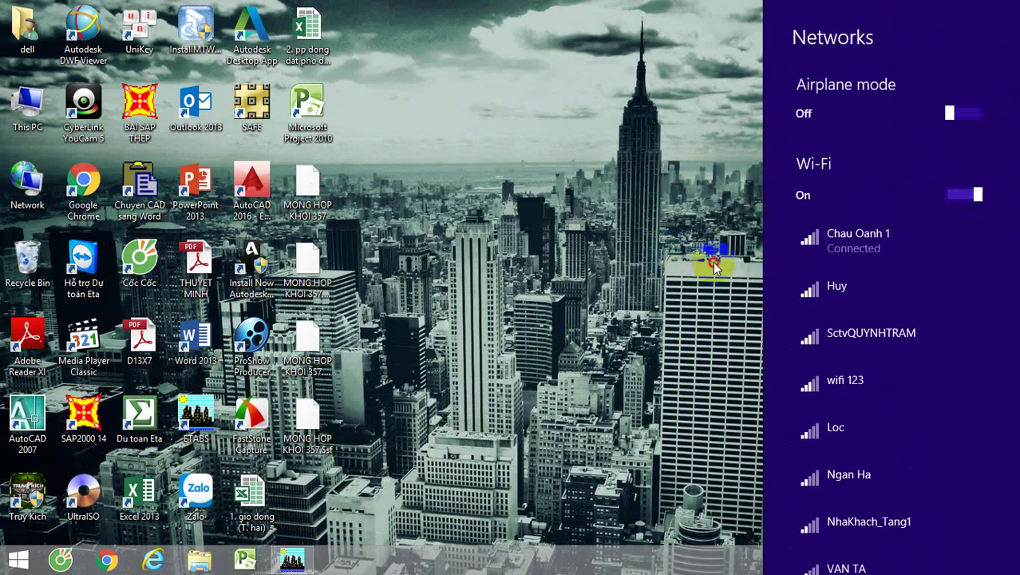
pyautogui.click(713, 261)
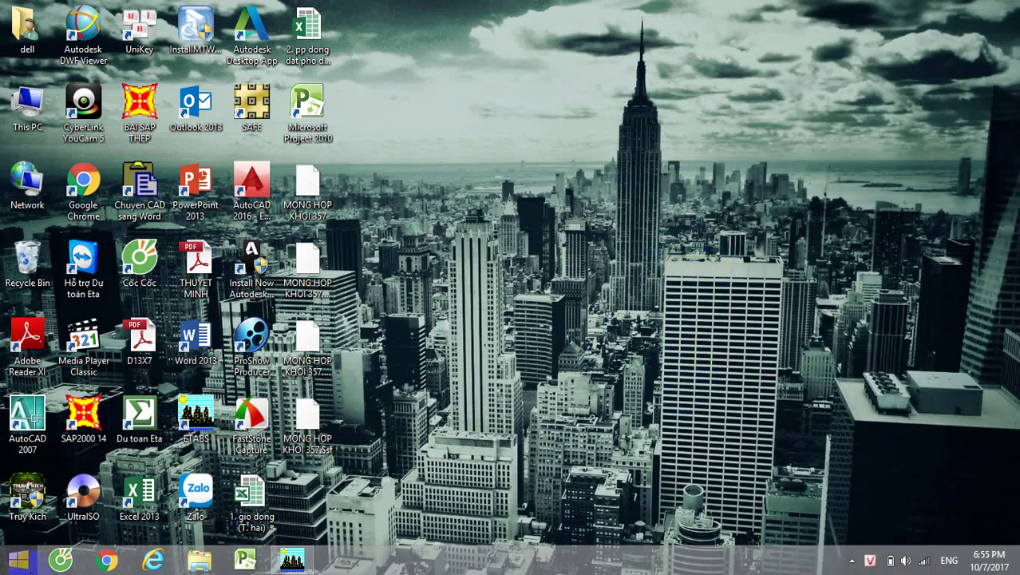
# - Open Facebook in the Cốc Cốc browser, look over the news feed, and close the browser
pyautogui.click(17, 559)
pyautogui.click(182, 461)
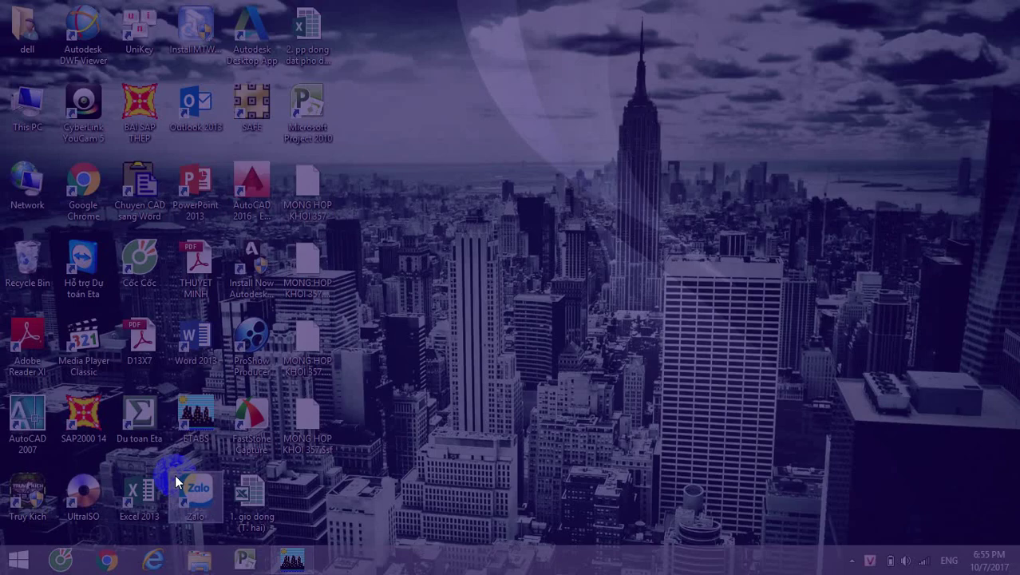
pyautogui.click(59, 558)
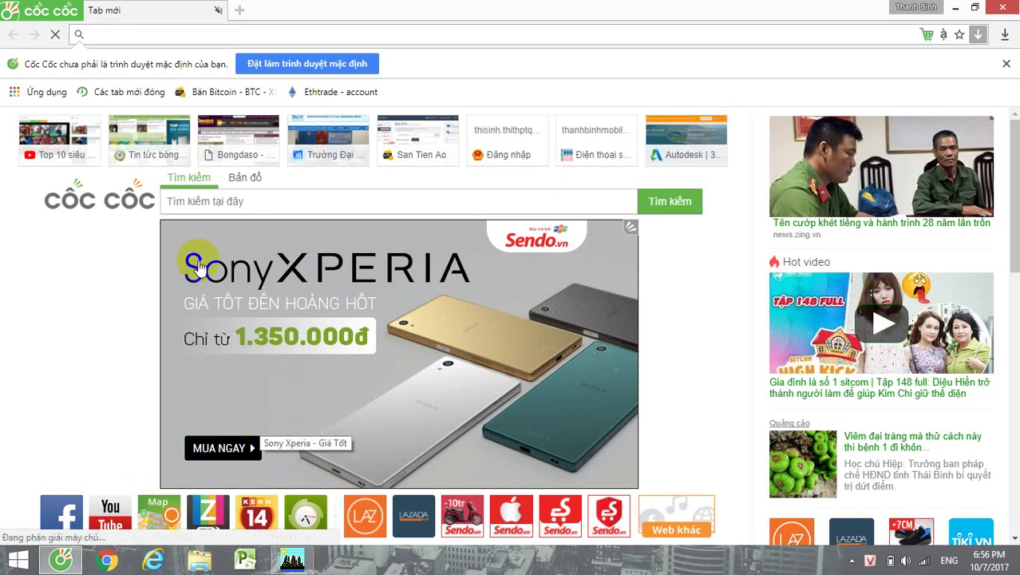
pyautogui.click(63, 508)
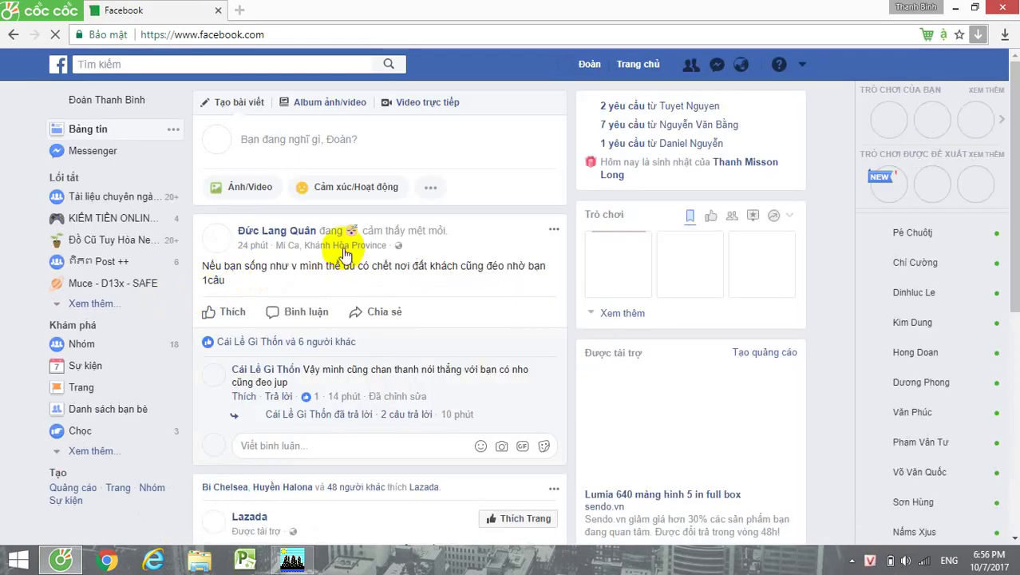
pyautogui.scroll(-3, 339, 302)
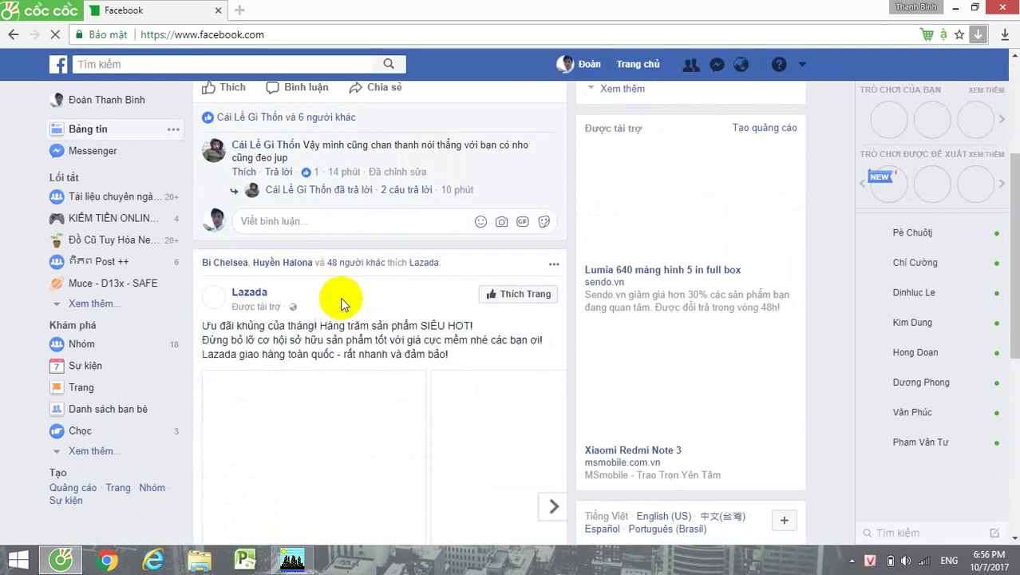
pyautogui.scroll(1, 419, 297)
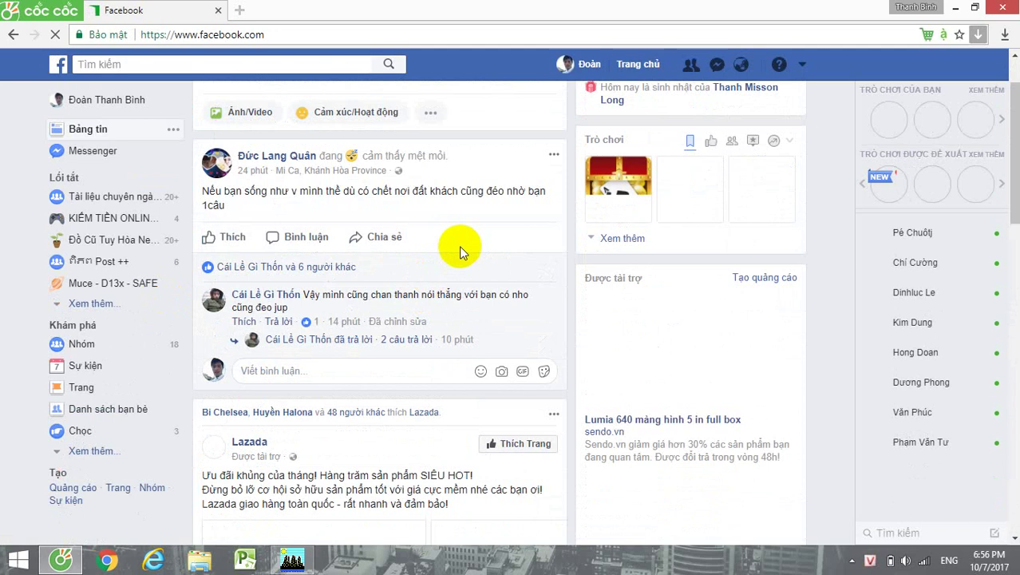
pyautogui.scroll(1, 677, 246)
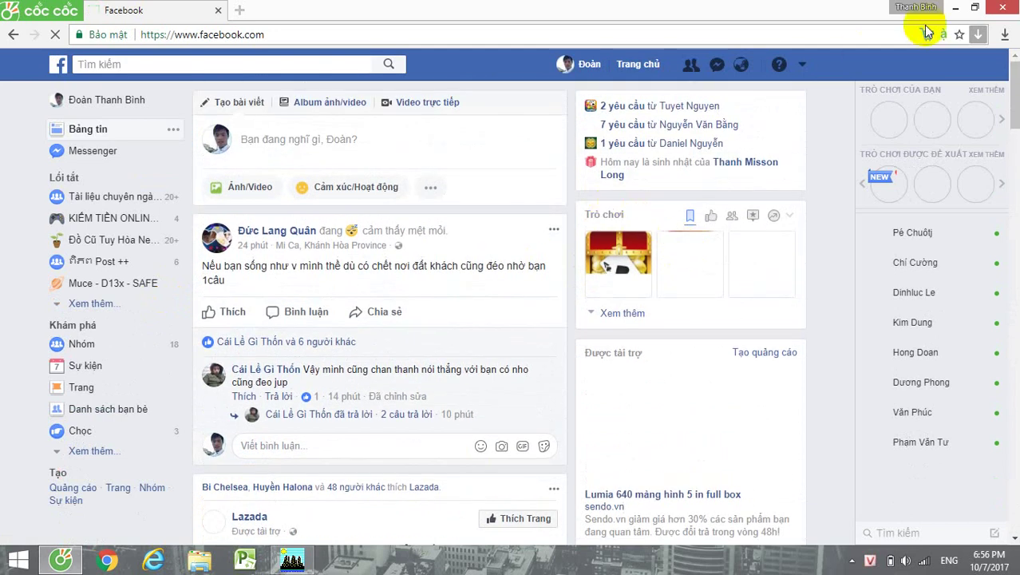
pyautogui.click(1003, 11)
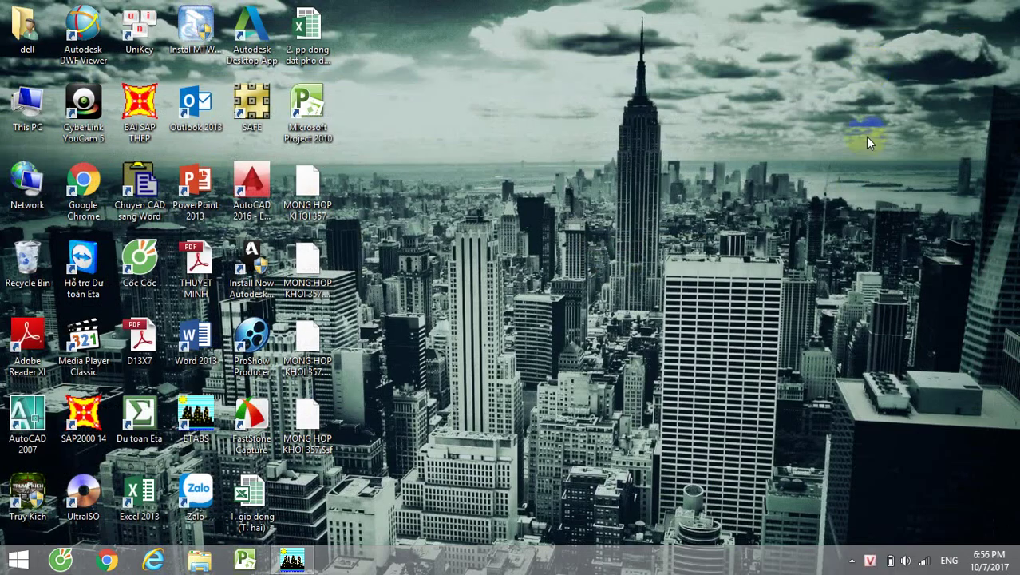
# - Turn off the computer's Wi-Fi connection
pyautogui.click(926, 562)
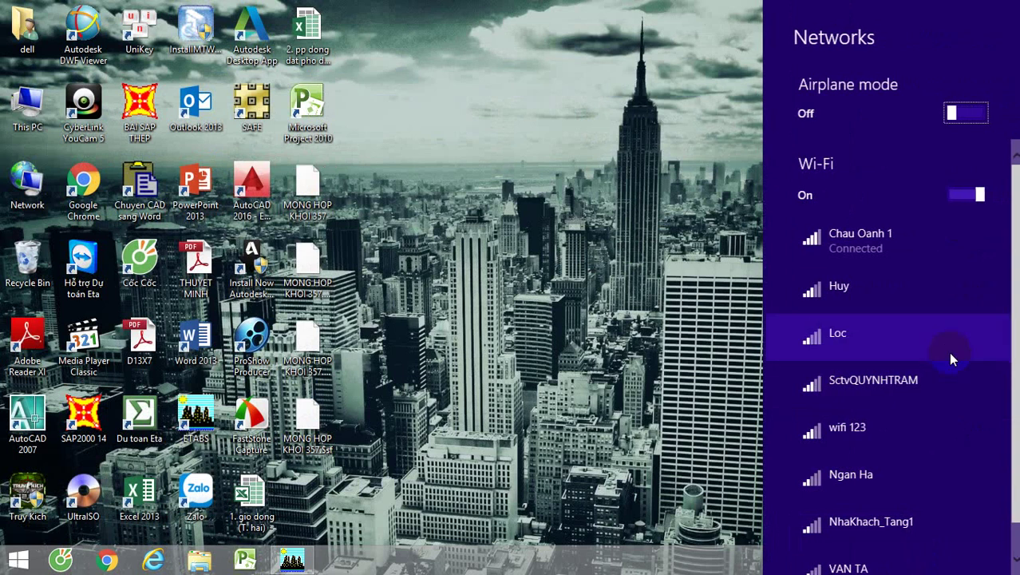
pyautogui.click(947, 206)
pyautogui.click(636, 203)
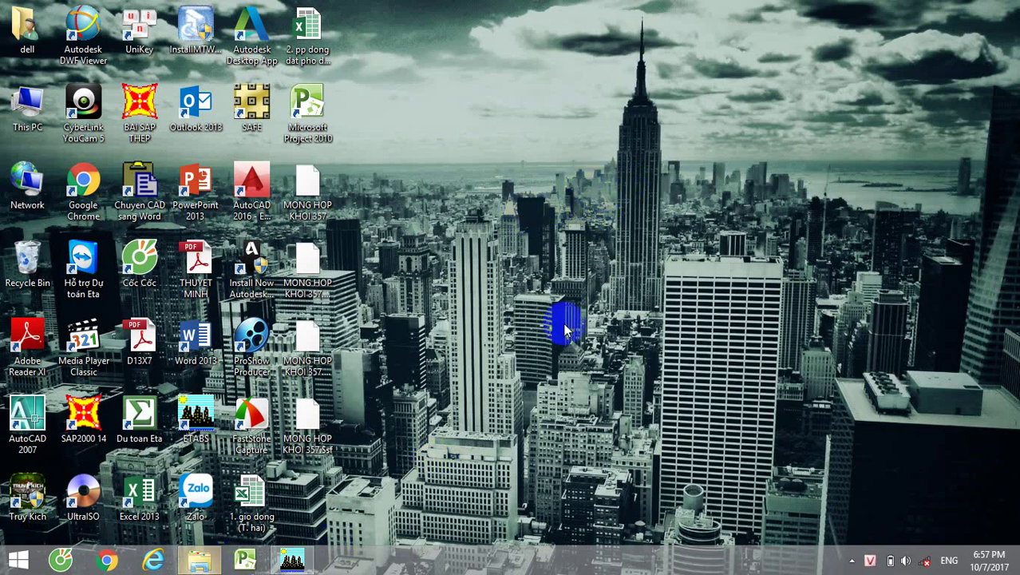
# - Browse the Tài Liệu (E:) drive in File Explorer and look inside the HỒ SƠ THAM KHẢO folder
pyautogui.press('super+e')
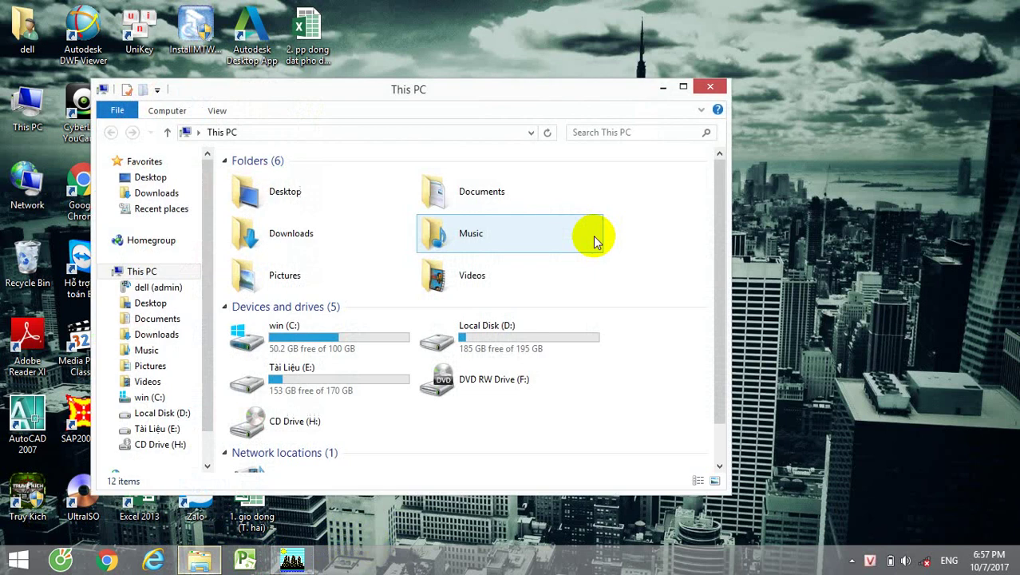
pyautogui.doubleClick(331, 373)
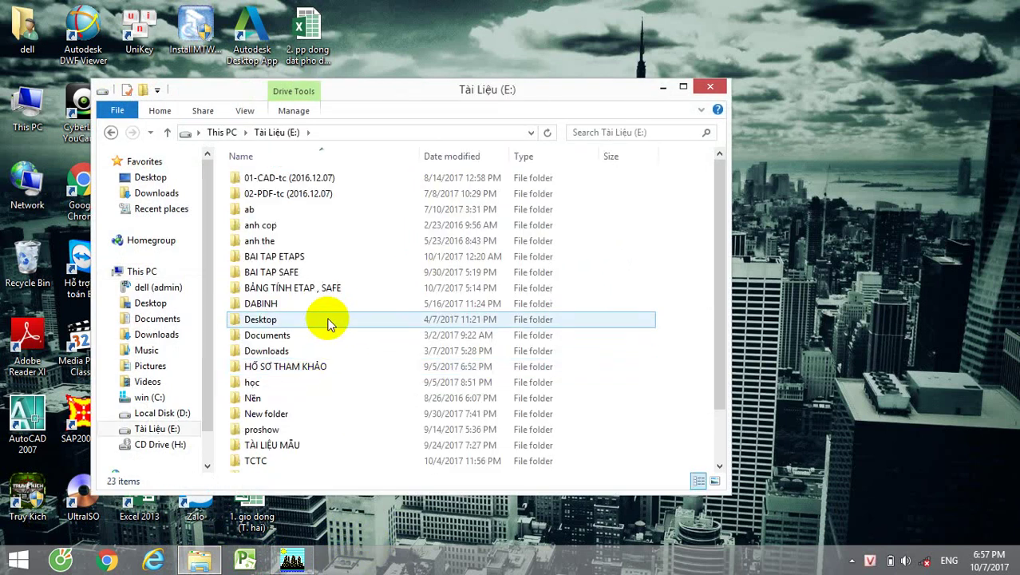
pyautogui.doubleClick(332, 370)
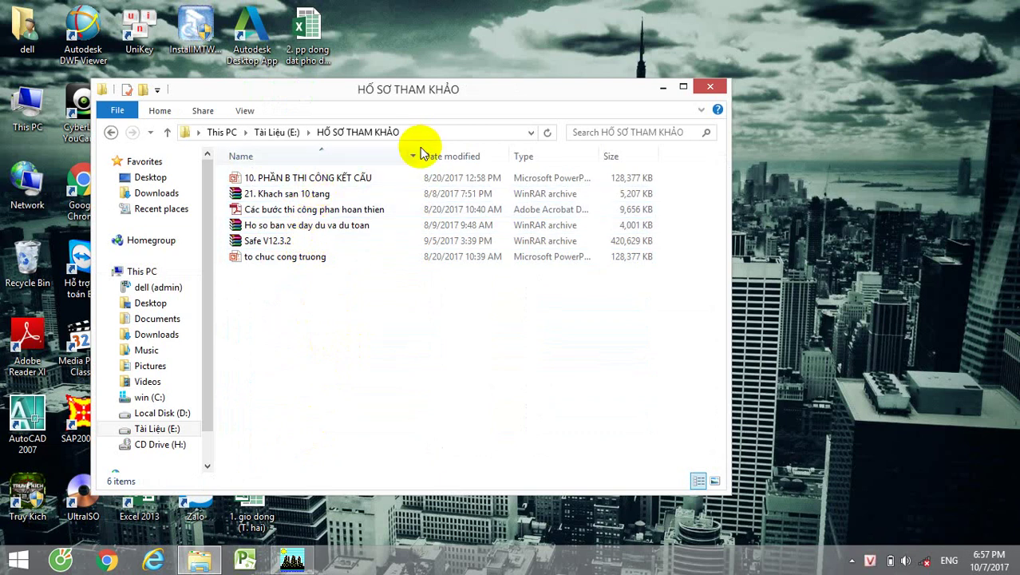
pyautogui.click(112, 132)
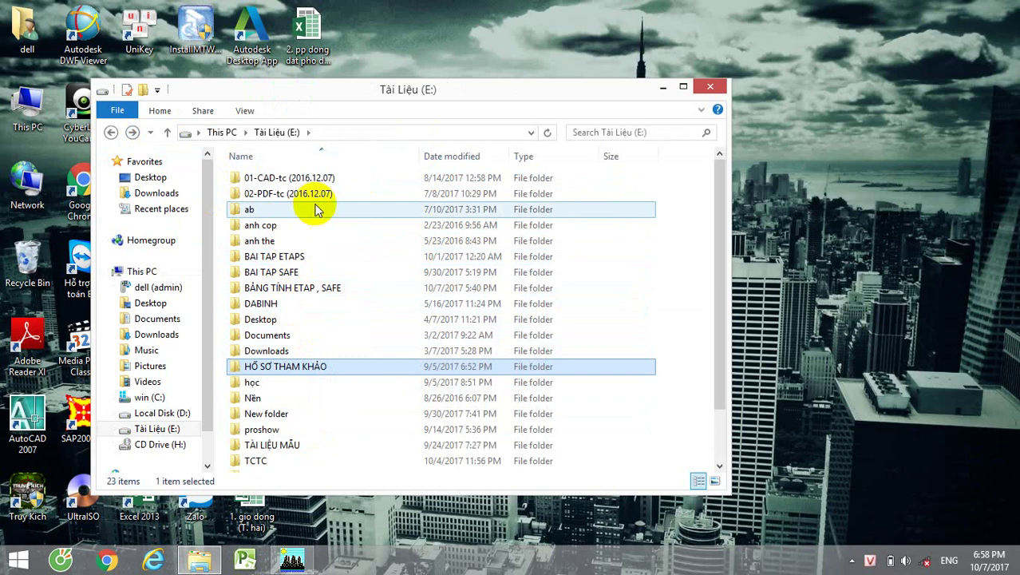
# - Open the Word document tcvn 9386-2012 from the TÀI LIỆU MẪU folder
pyautogui.scroll(-1, 335, 431)
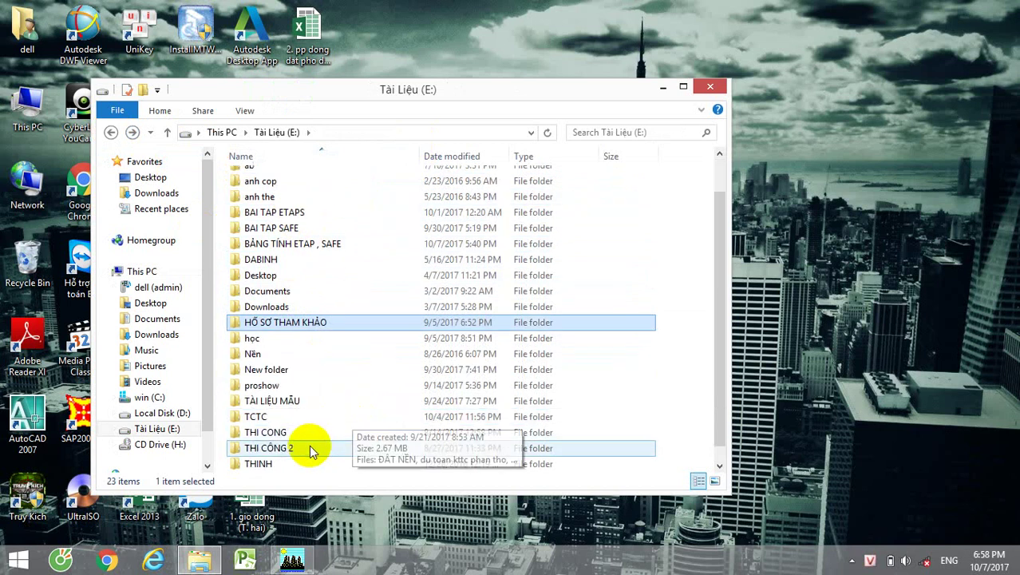
pyautogui.doubleClick(316, 405)
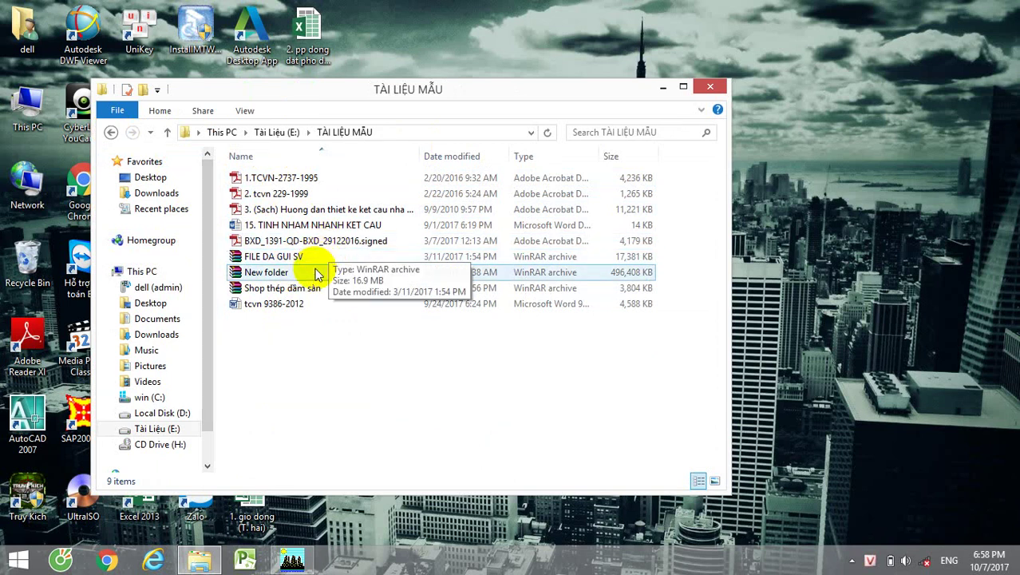
pyautogui.click(295, 306)
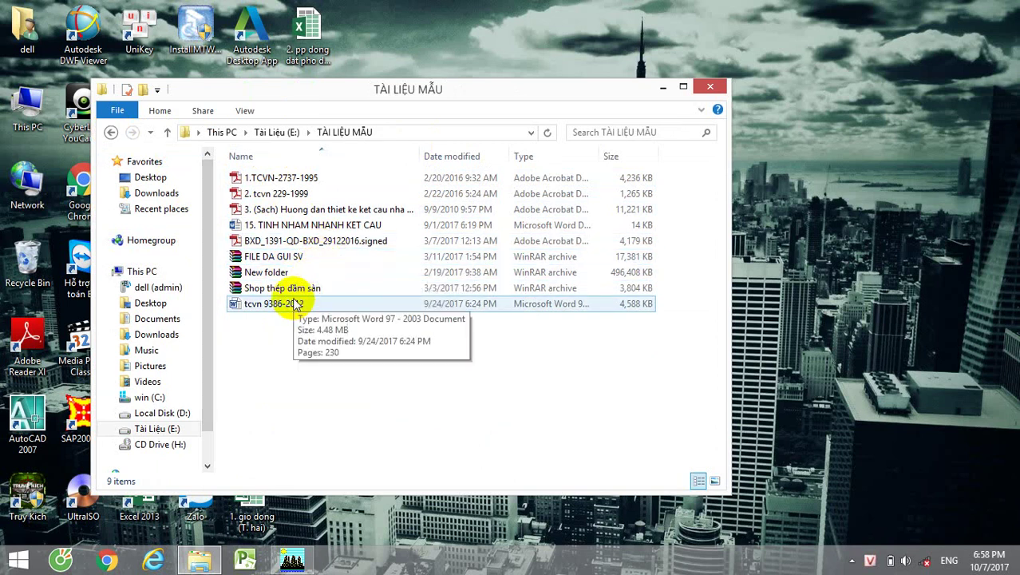
pyautogui.click(297, 290)
pyautogui.click(275, 309)
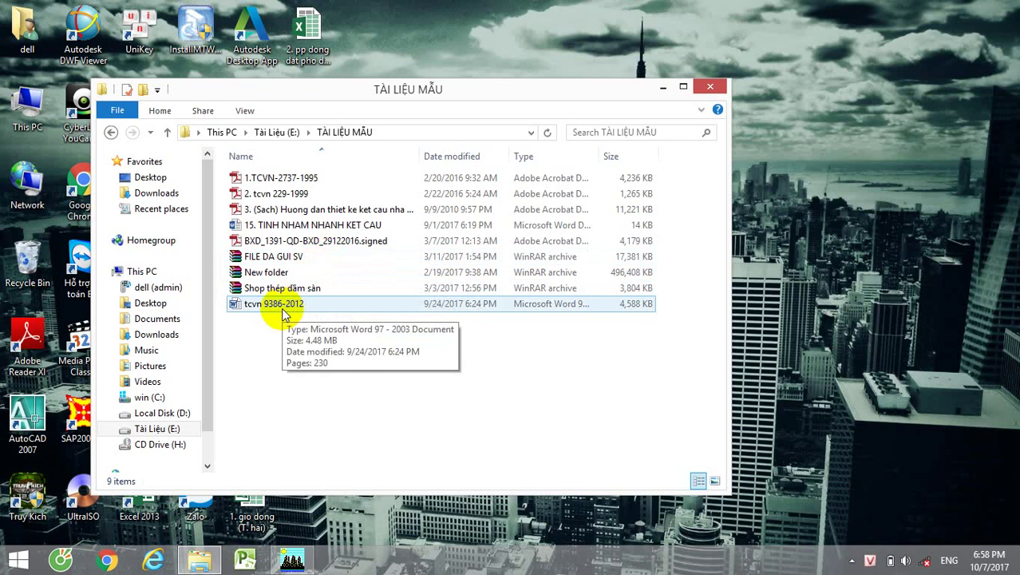
pyautogui.doubleClick(282, 304)
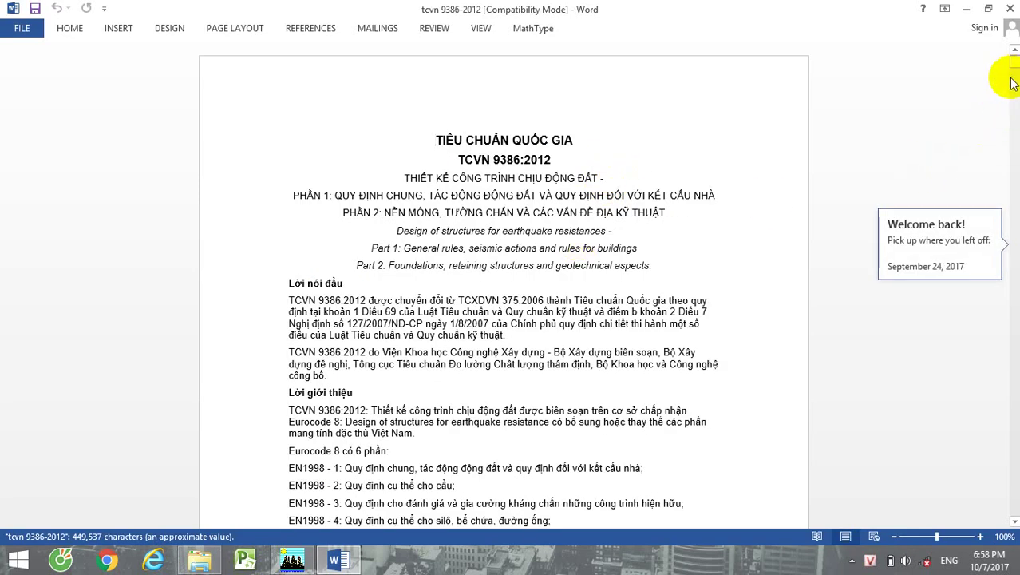
# - Switch to ETABS and review the list of defined load combinations
pyautogui.click(294, 560)
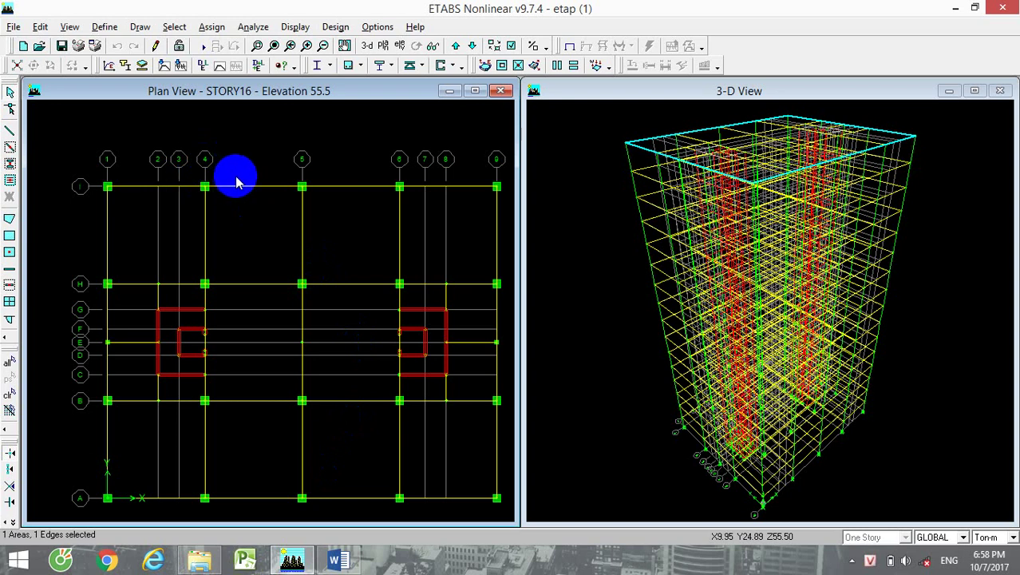
pyautogui.click(105, 27)
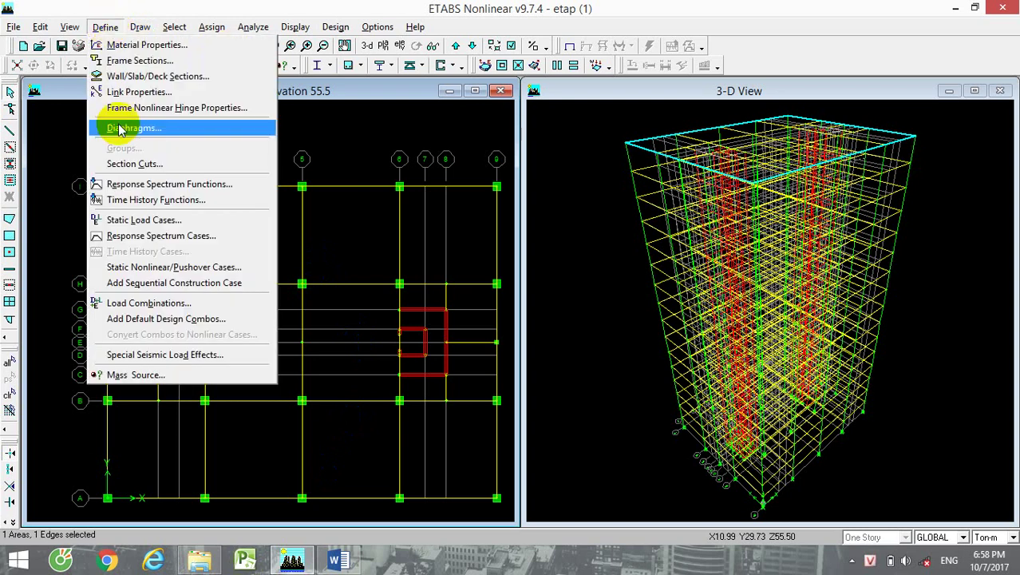
pyautogui.click(136, 304)
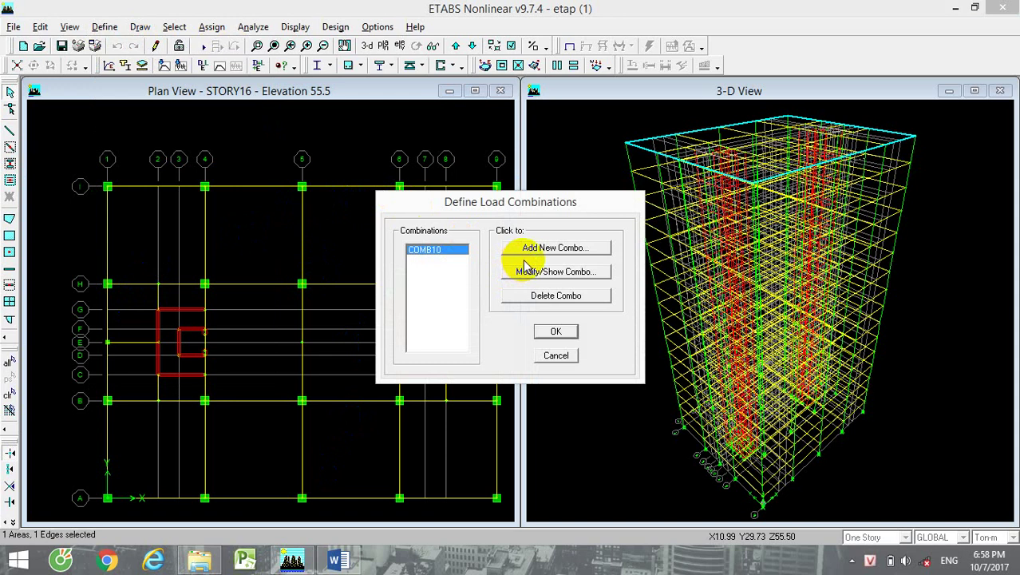
pyautogui.click(557, 332)
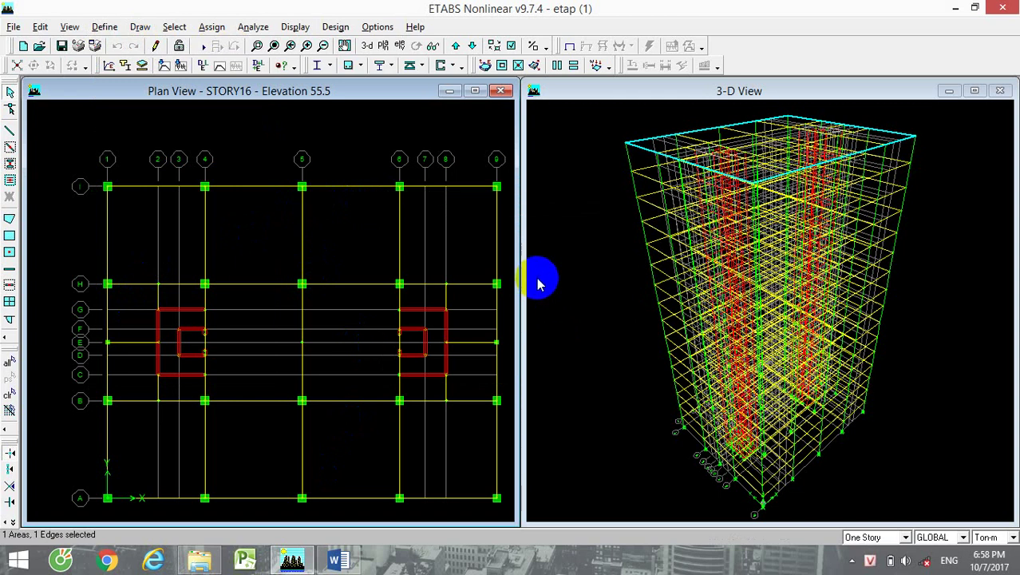
# - Start a new load combination in the load combination definitions and remove the DDX Spectra case from it
pyautogui.click(105, 28)
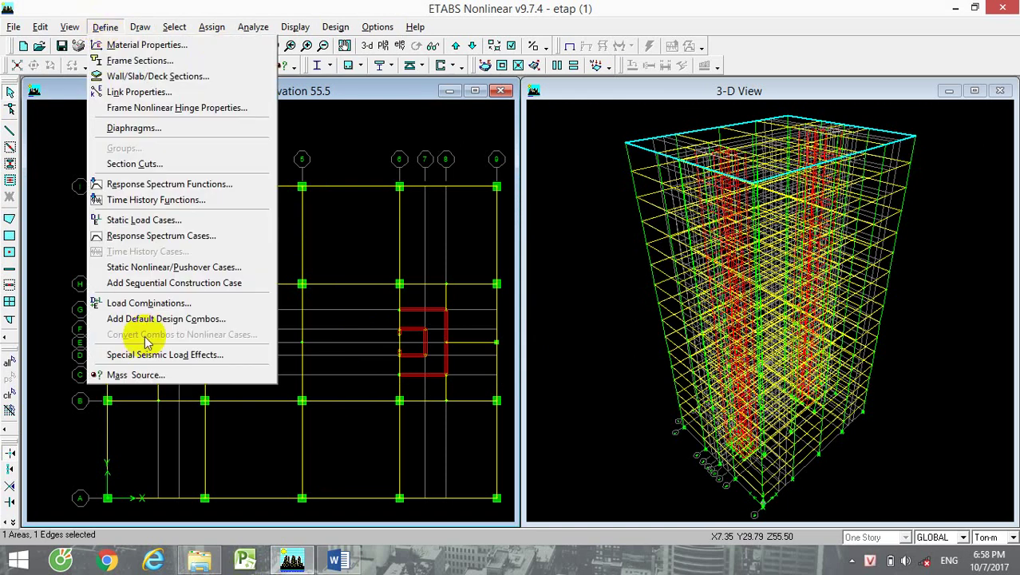
pyautogui.click(170, 302)
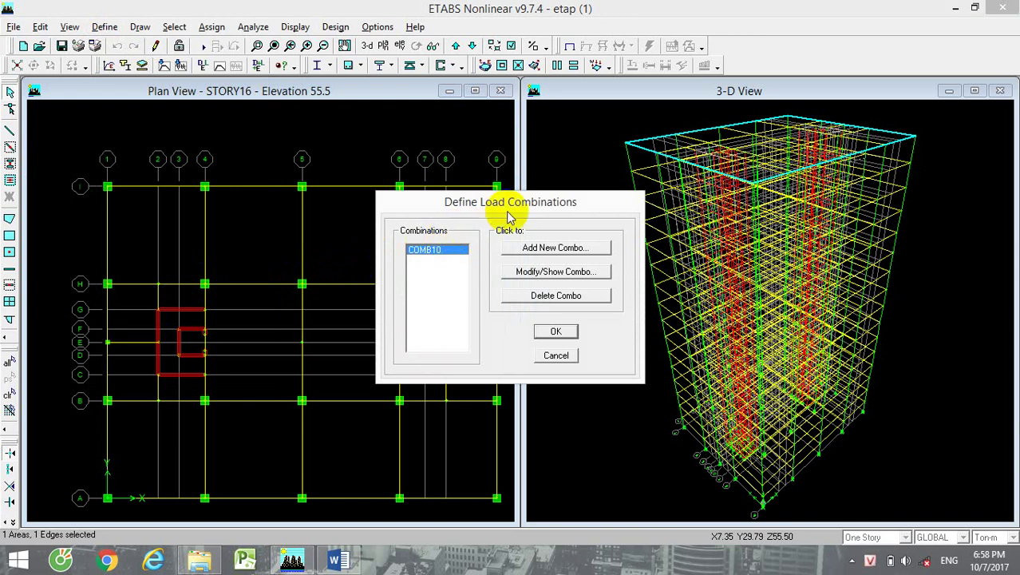
pyautogui.click(553, 249)
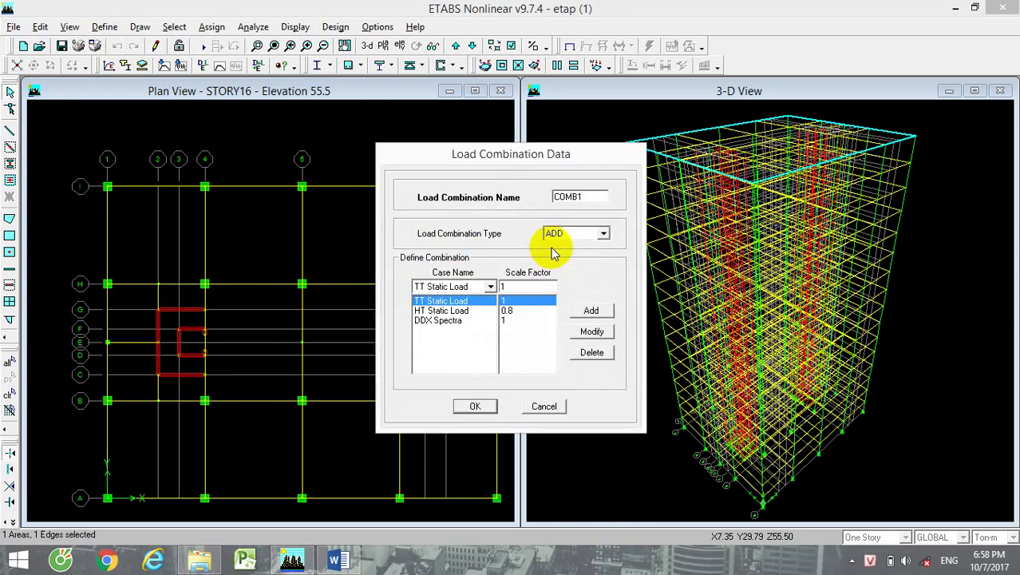
pyautogui.click(509, 312)
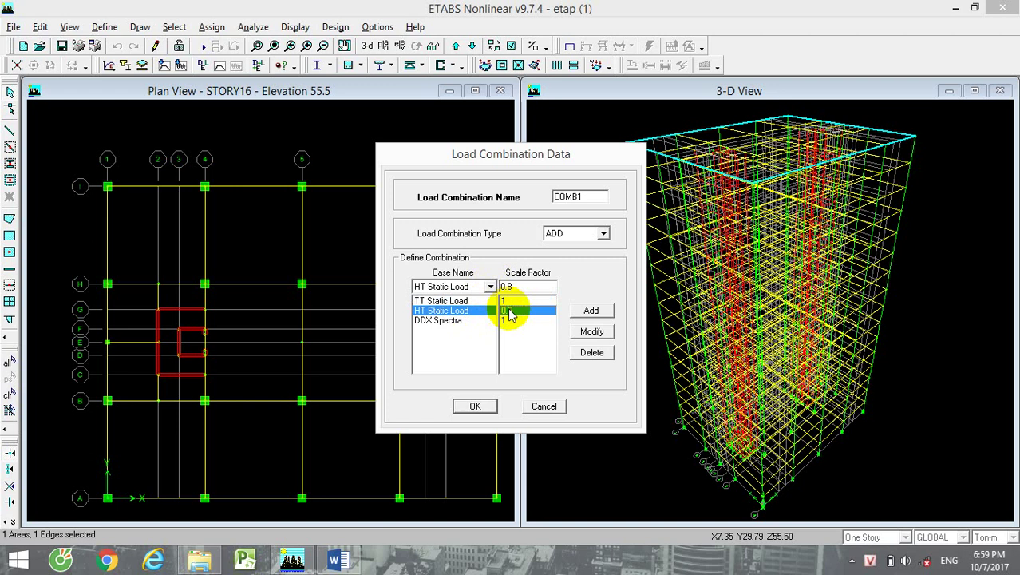
pyautogui.click(507, 320)
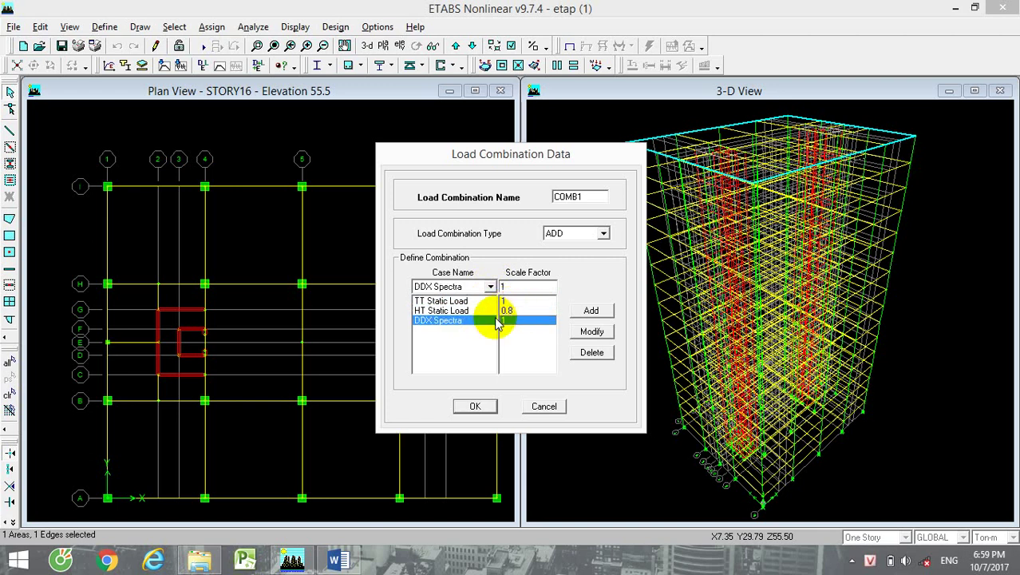
pyautogui.click(590, 352)
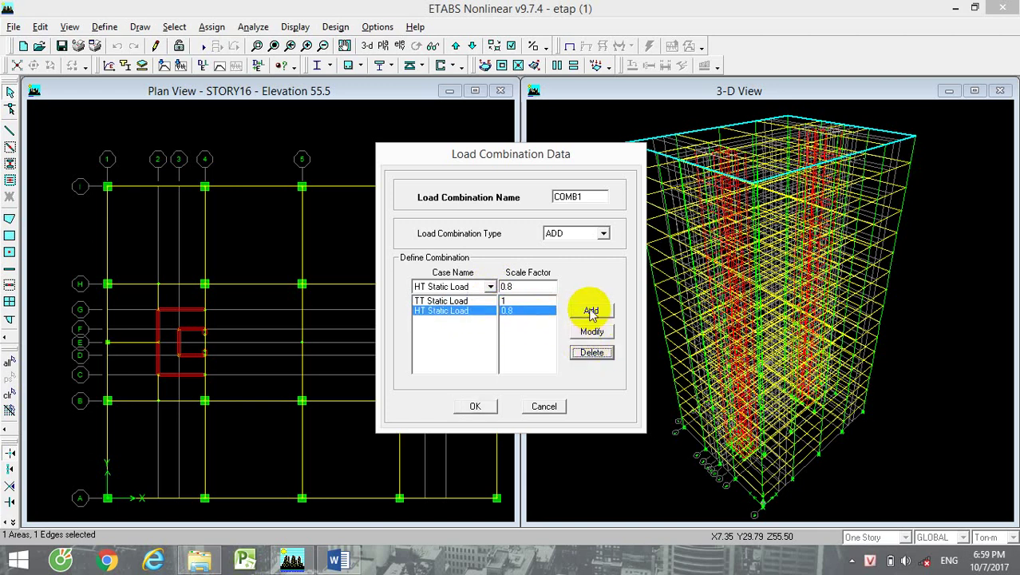
# - Set the HT Static Load scale factor to 1 in the new combination and save it
pyautogui.click(526, 310)
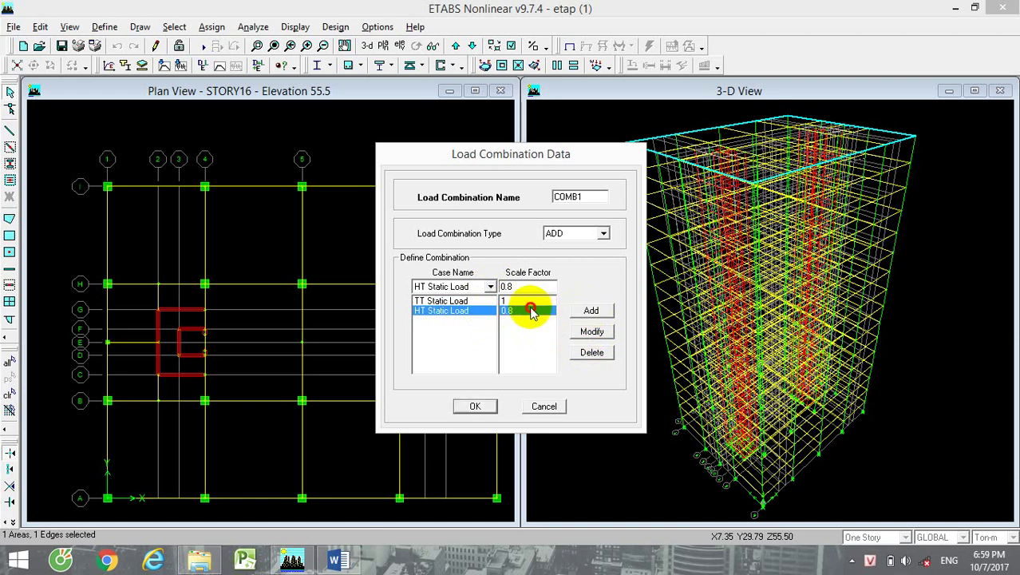
pyautogui.press('Up')
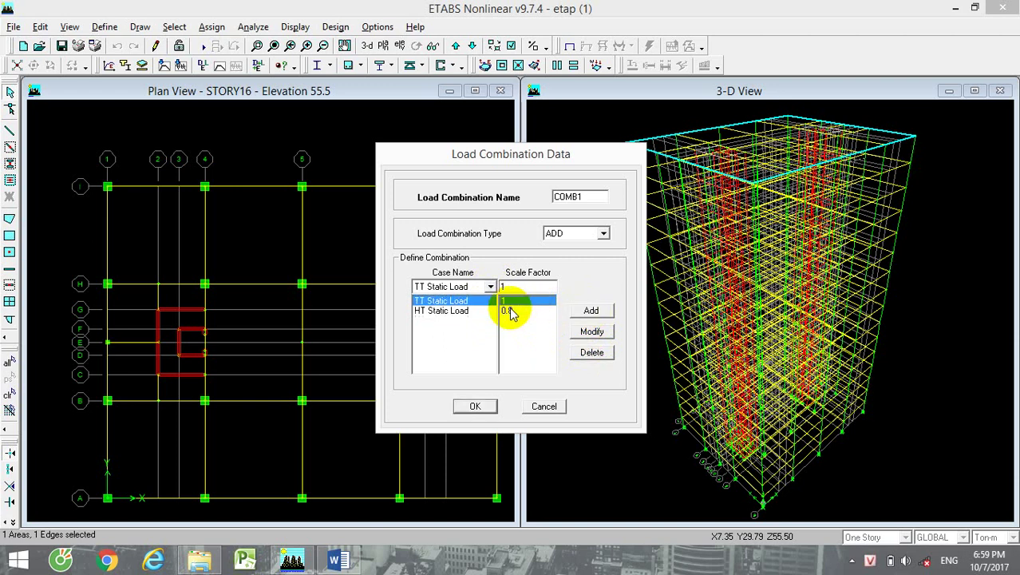
pyautogui.click(511, 312)
pyautogui.press('Up')
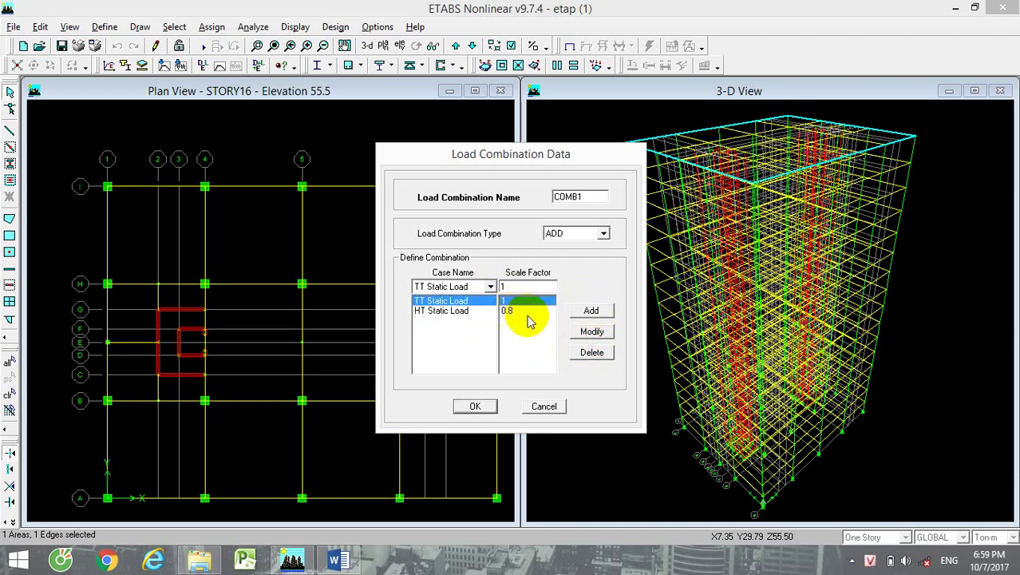
pyautogui.click(511, 310)
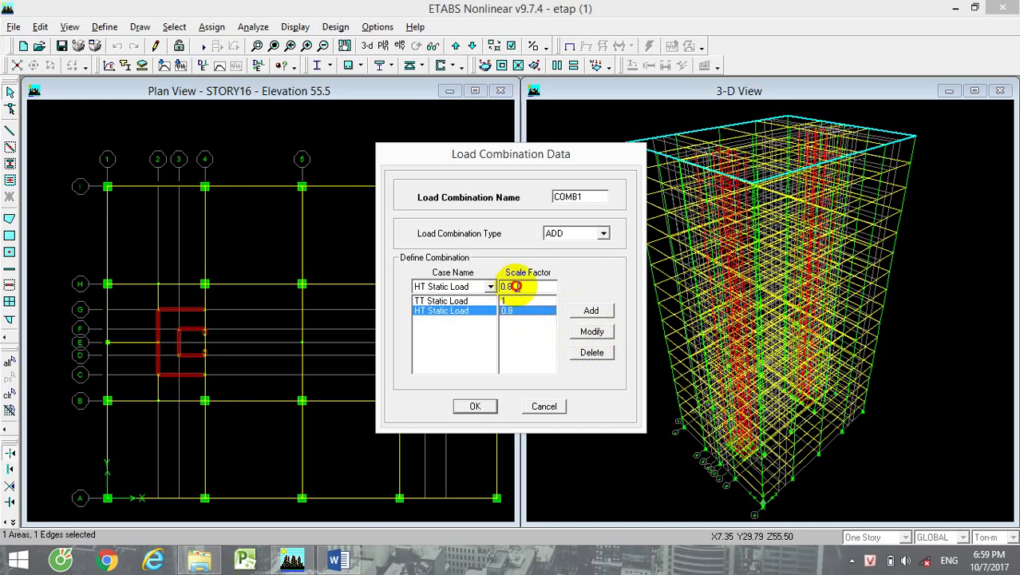
pyautogui.write('1')
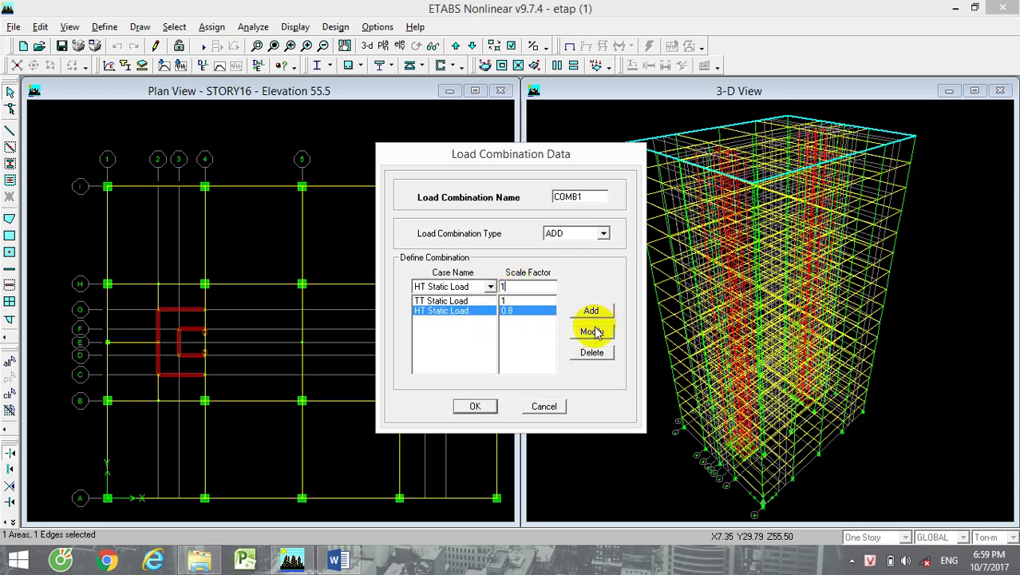
pyautogui.click(591, 311)
pyautogui.click(608, 237)
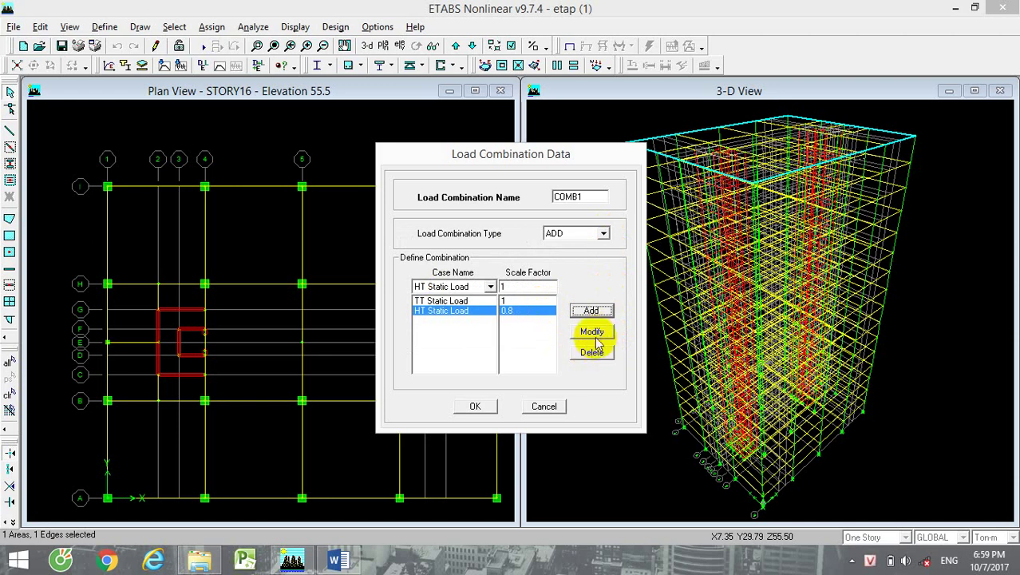
pyautogui.click(594, 333)
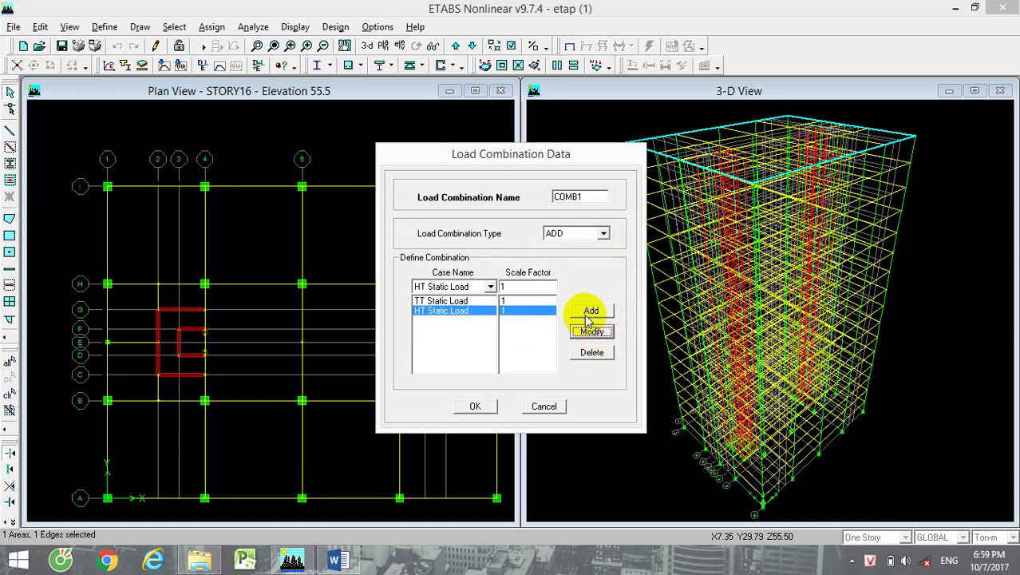
pyautogui.click(482, 407)
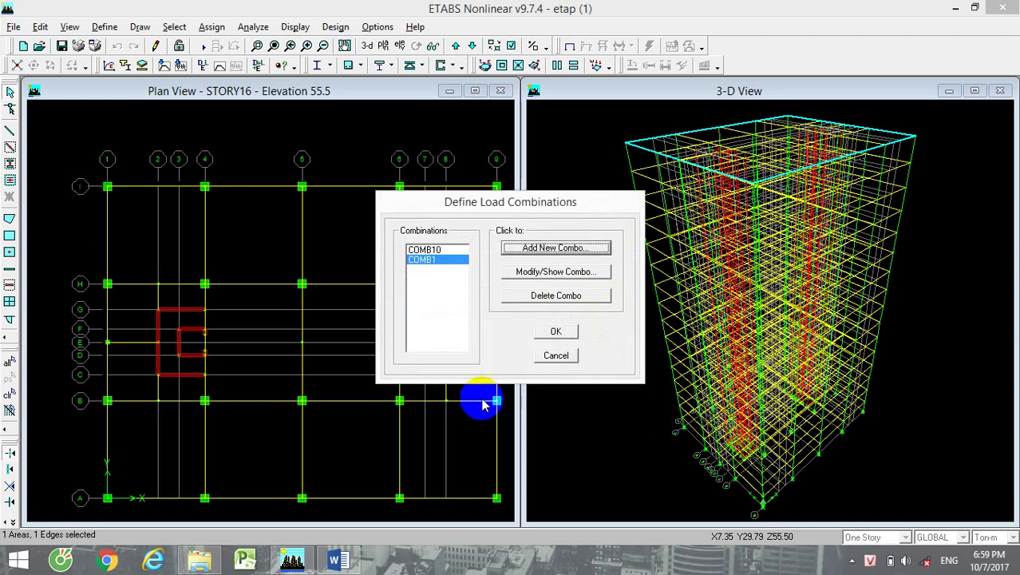
# - Add a load combination with TT Static Load and GIOX Static Load, both at scale factor 1, removing HT Static Load
pyautogui.click(550, 249)
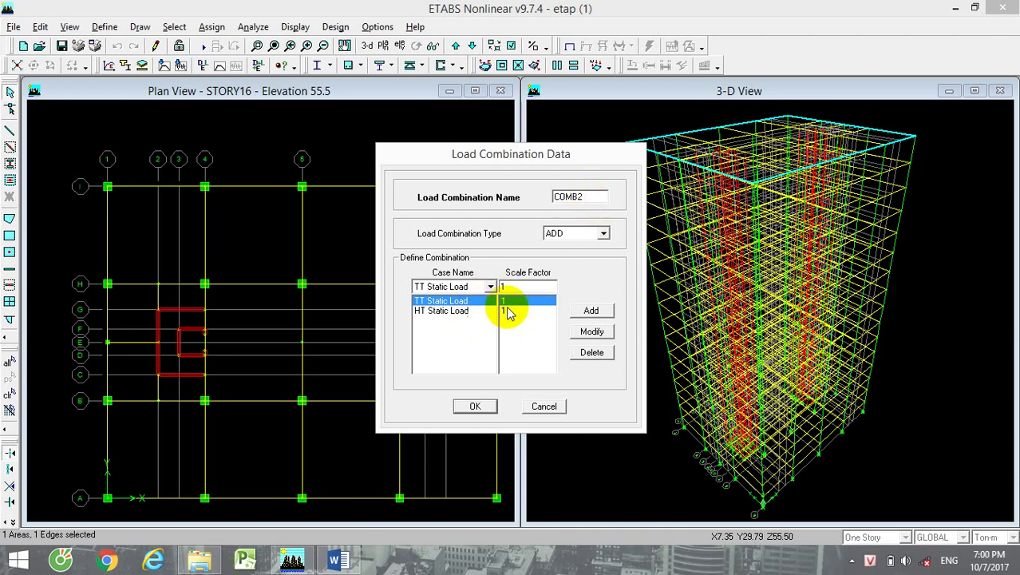
pyautogui.click(471, 310)
pyautogui.click(593, 353)
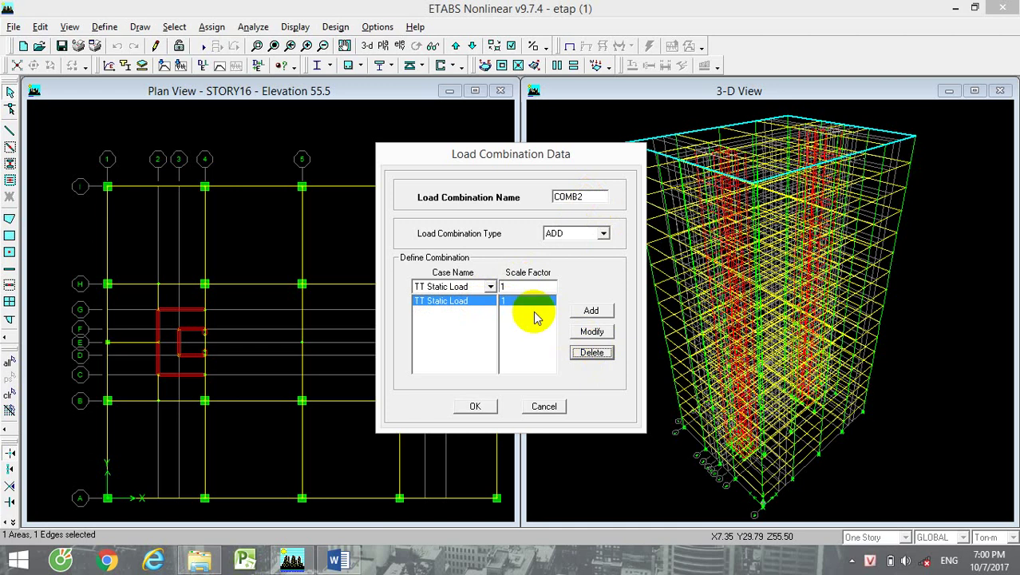
pyautogui.click(483, 287)
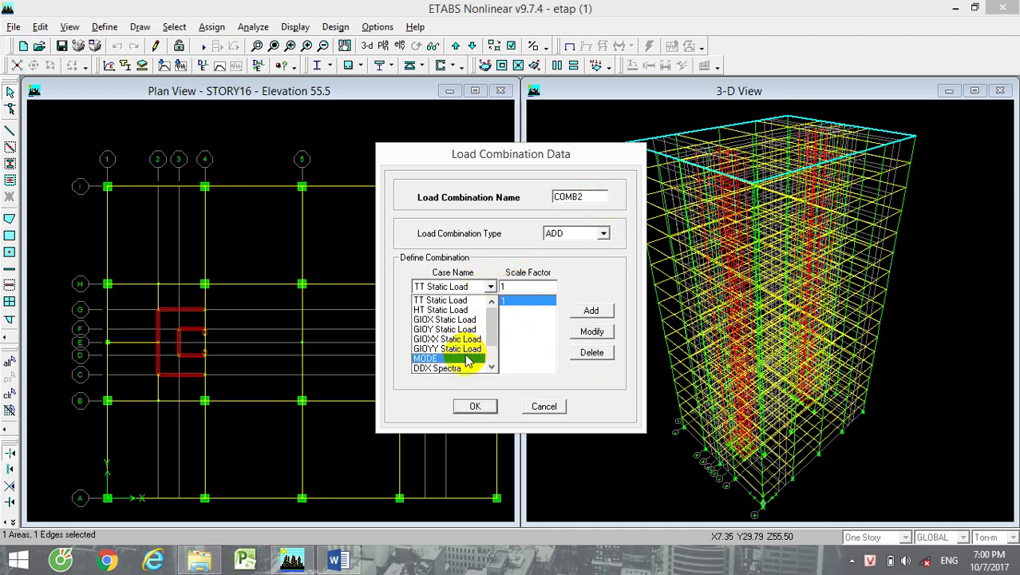
pyautogui.click(462, 320)
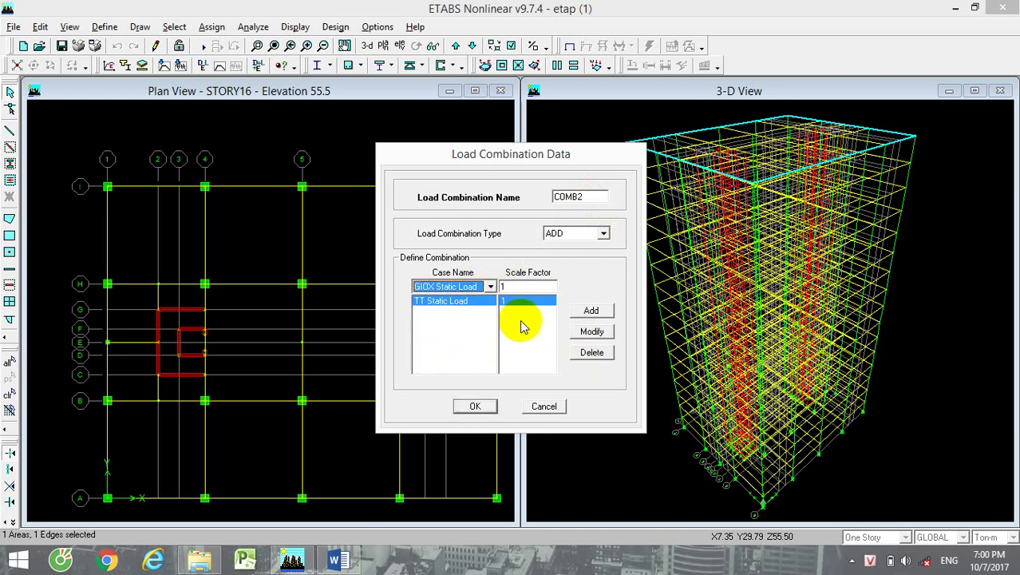
pyautogui.click(592, 311)
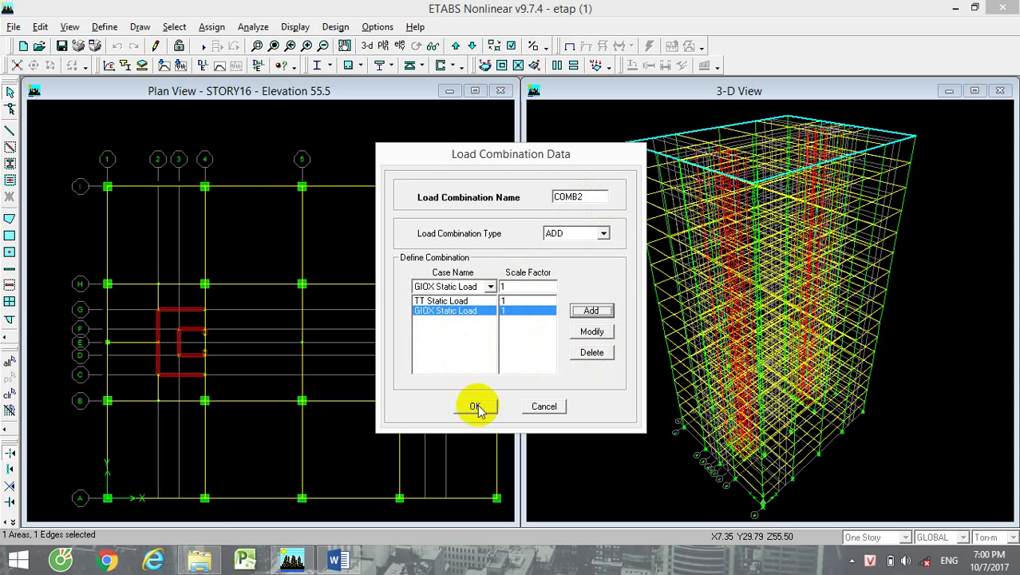
pyautogui.click(477, 405)
# - Add a load combination with TT Static Load and GIOXX Static Load at scale factor 1, removing GIOX Static Load
pyautogui.click(576, 248)
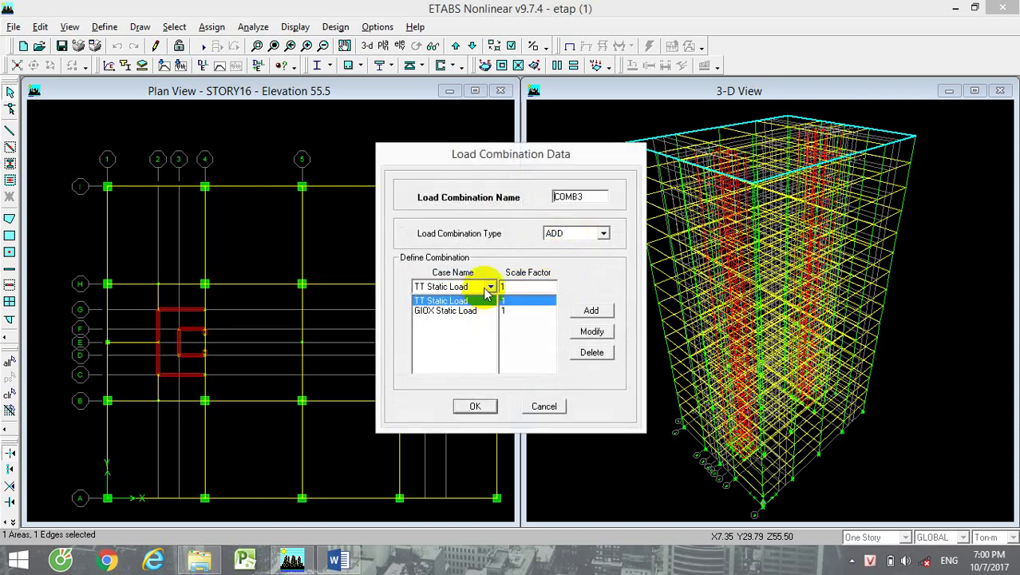
pyautogui.click(455, 310)
pyautogui.click(592, 353)
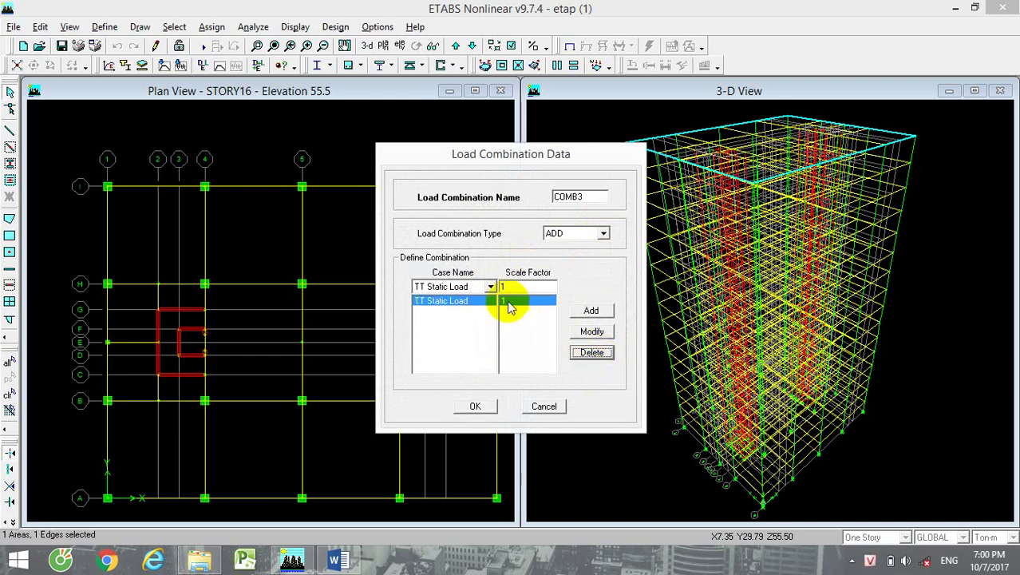
pyautogui.click(490, 285)
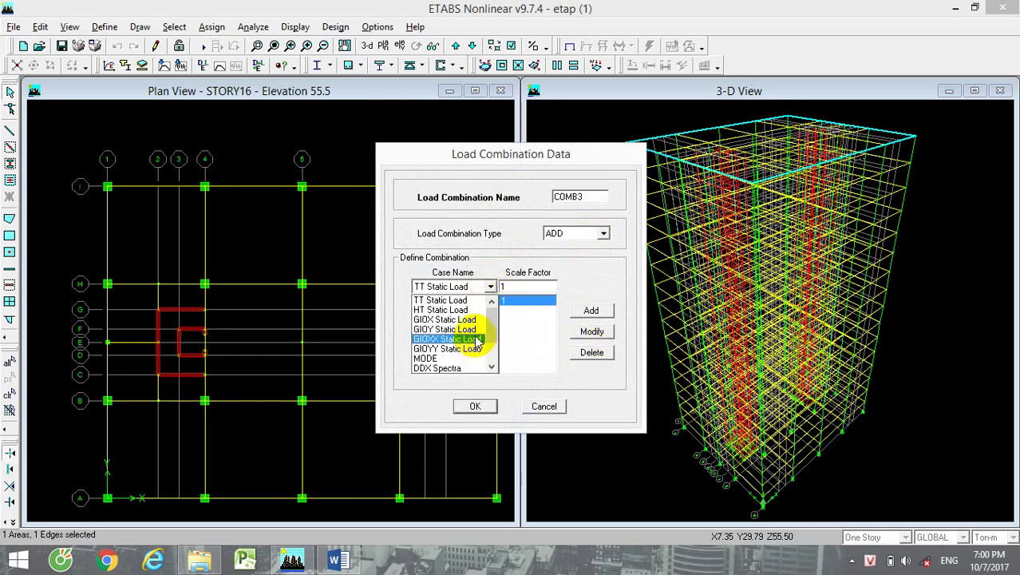
pyautogui.click(478, 339)
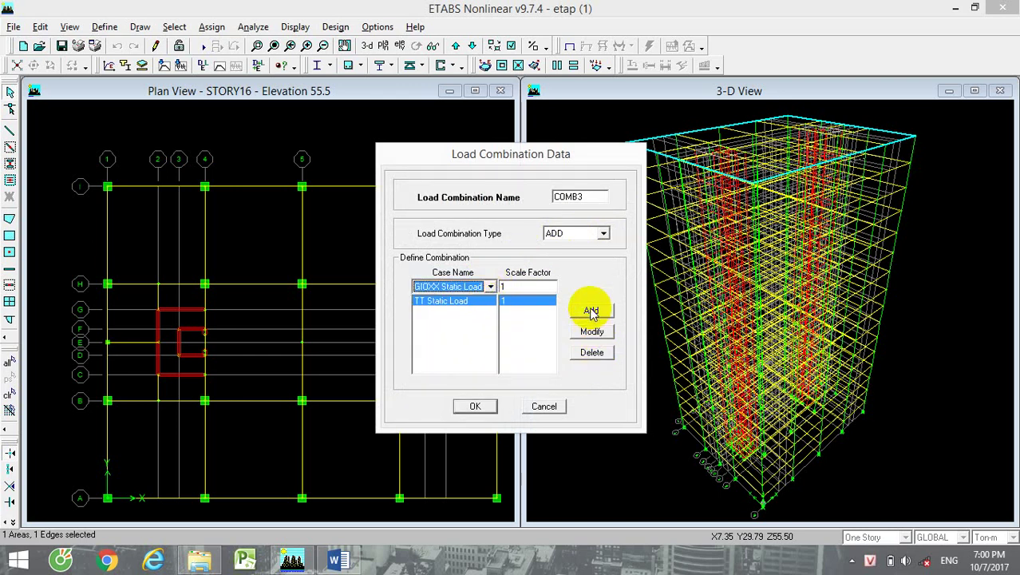
pyautogui.click(591, 312)
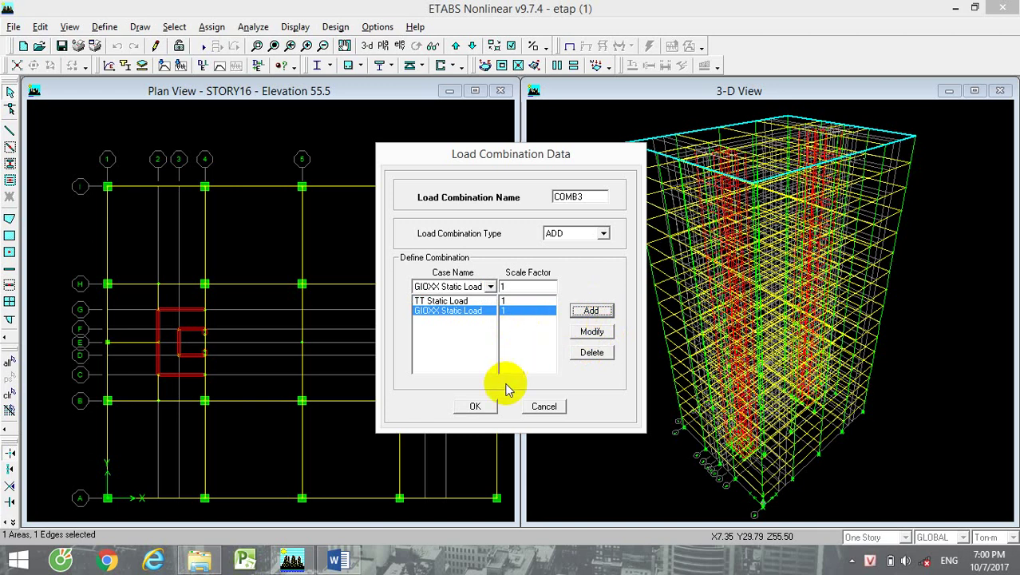
pyautogui.click(475, 406)
# - Add a load combination with TT Static Load and GIOY Static Load at scale factor 1, removing GIOXX Static Load
pyautogui.click(554, 248)
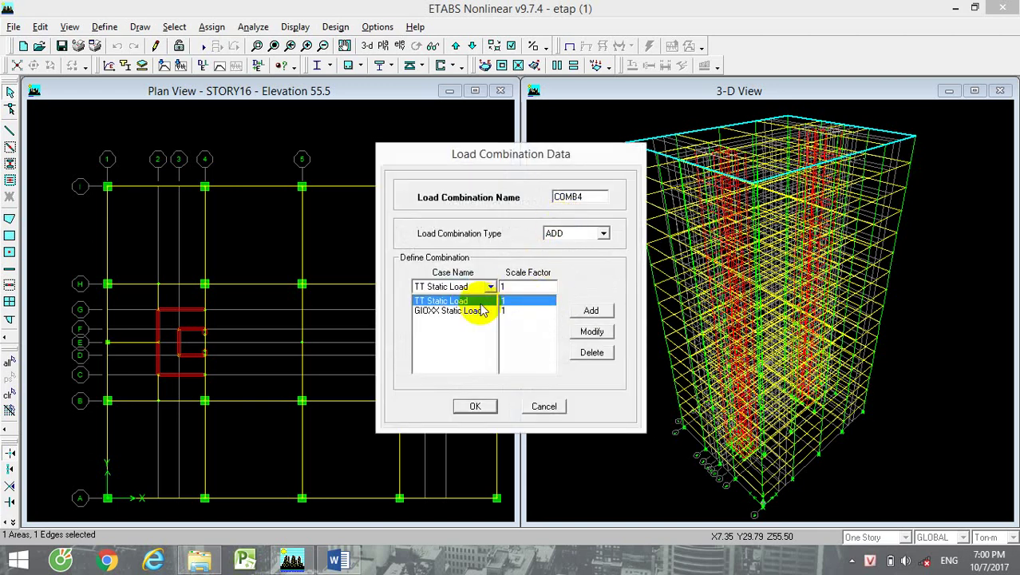
pyautogui.click(479, 310)
pyautogui.click(591, 352)
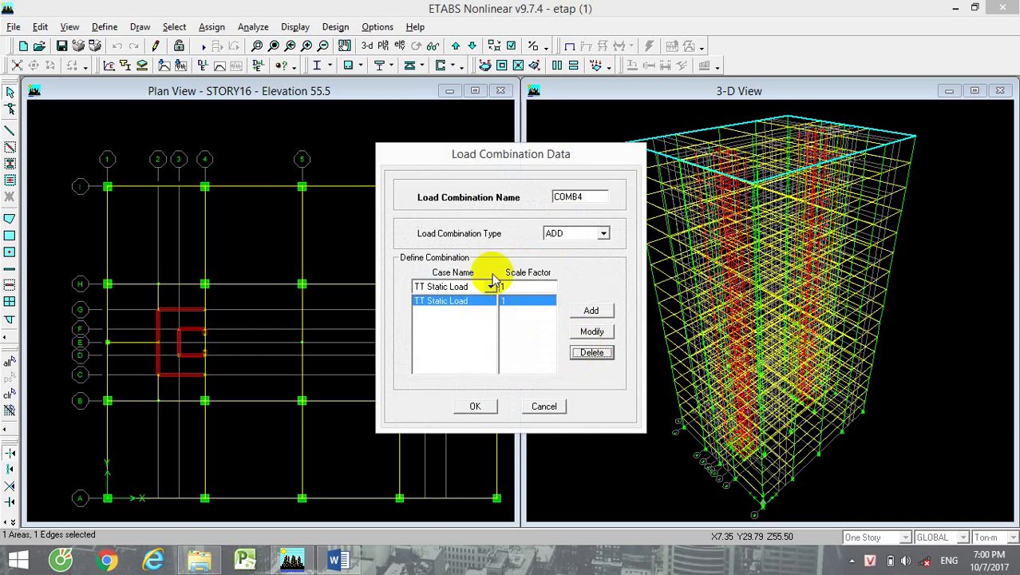
pyautogui.click(490, 286)
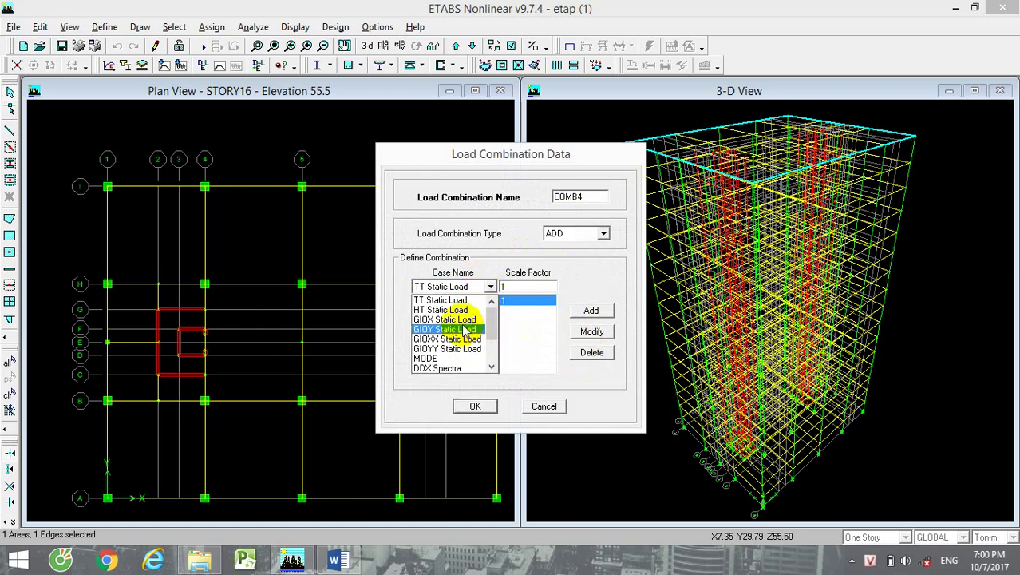
pyautogui.click(464, 330)
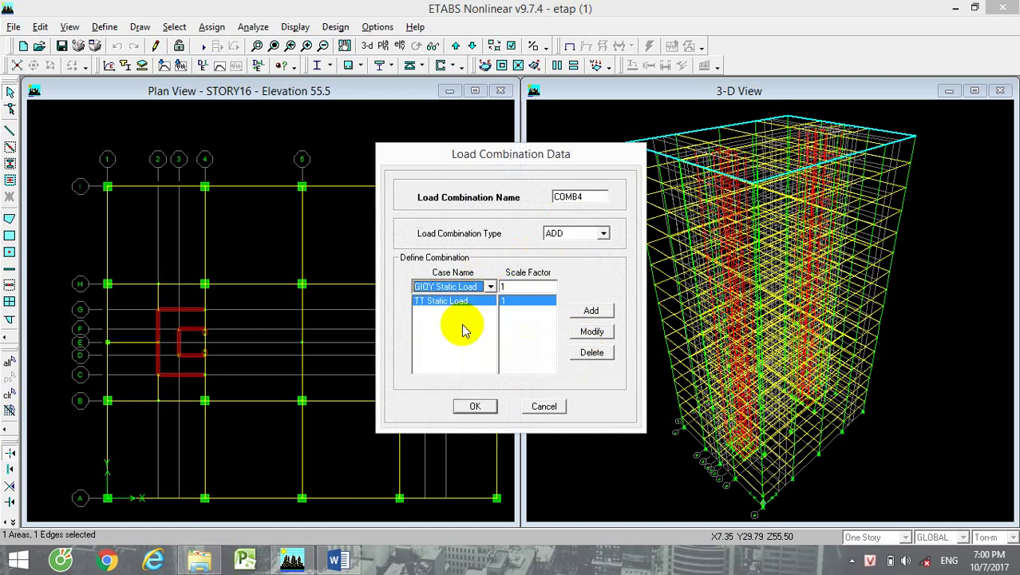
pyautogui.click(591, 310)
pyautogui.click(475, 406)
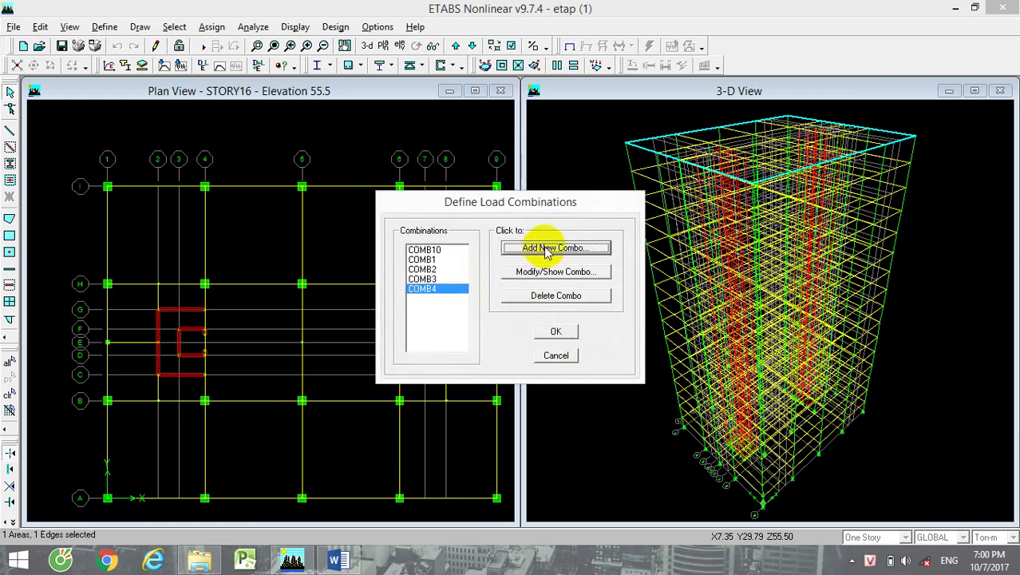
# - Add a load combination with TT Static Load and GIOYY Static Load at scale factor 1, removing GIOY Static Load
pyautogui.click(546, 249)
pyautogui.click(469, 310)
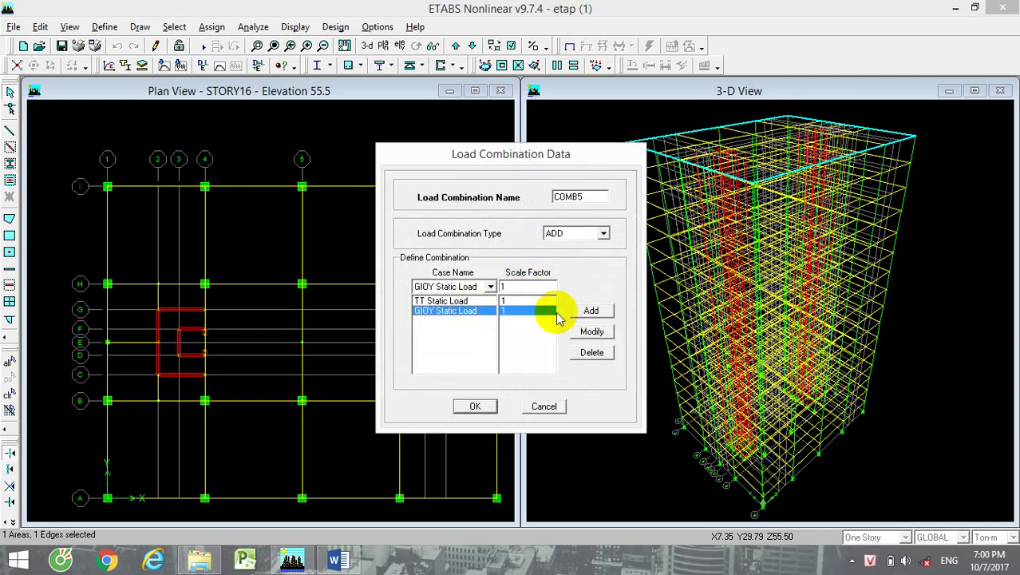
pyautogui.click(590, 352)
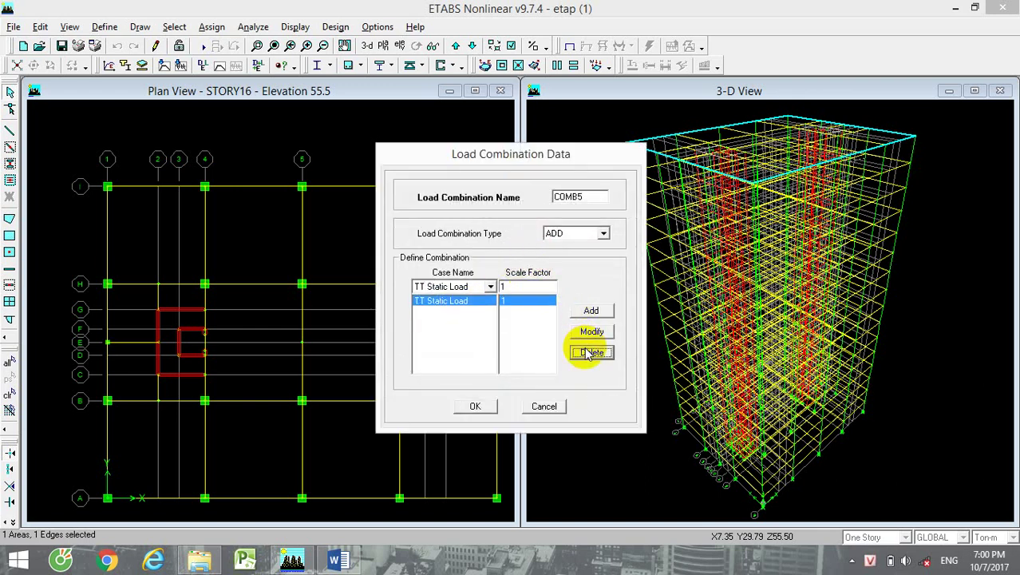
pyautogui.click(486, 286)
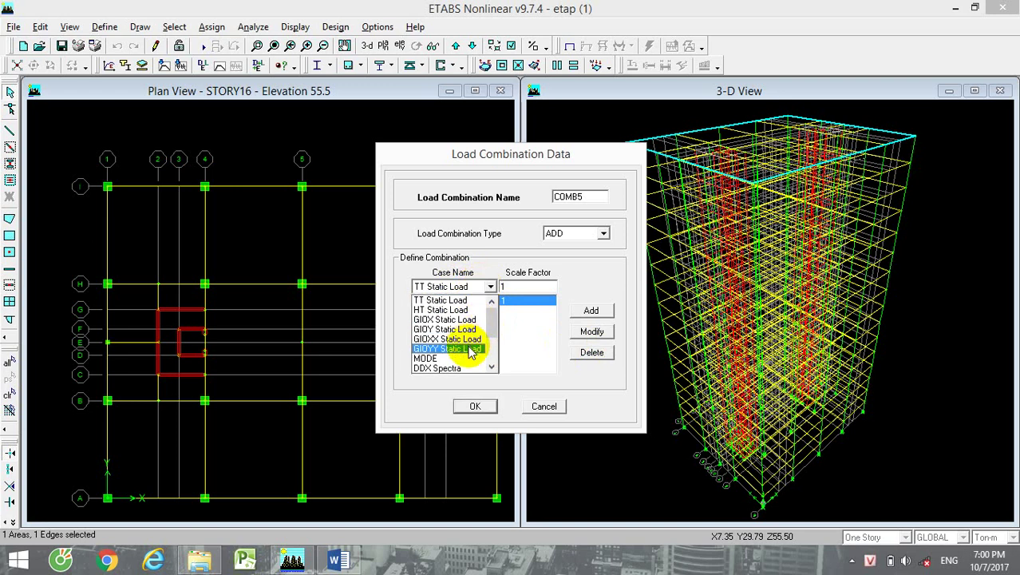
pyautogui.click(469, 349)
pyautogui.click(590, 313)
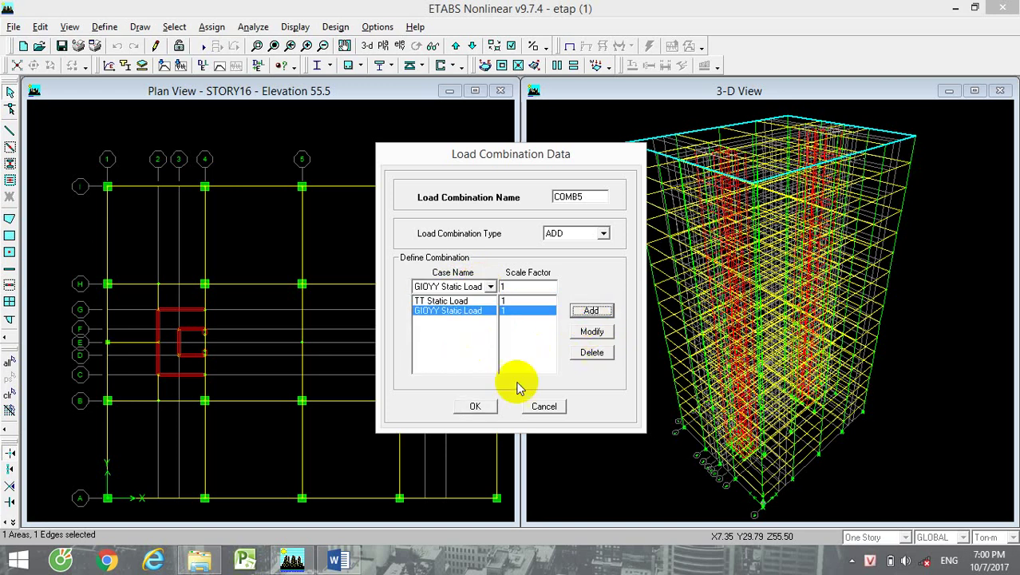
pyautogui.click(475, 406)
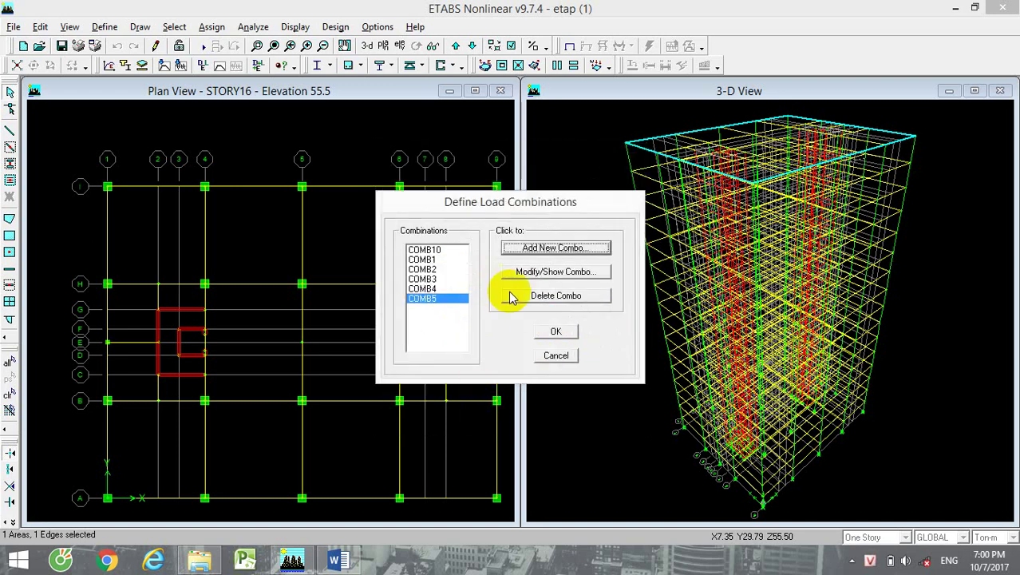
# - Start a new load combination, removing GIOYY Static Load and replacing TT Static Load with HT Static Load at scale factor 0.9
pyautogui.click(547, 247)
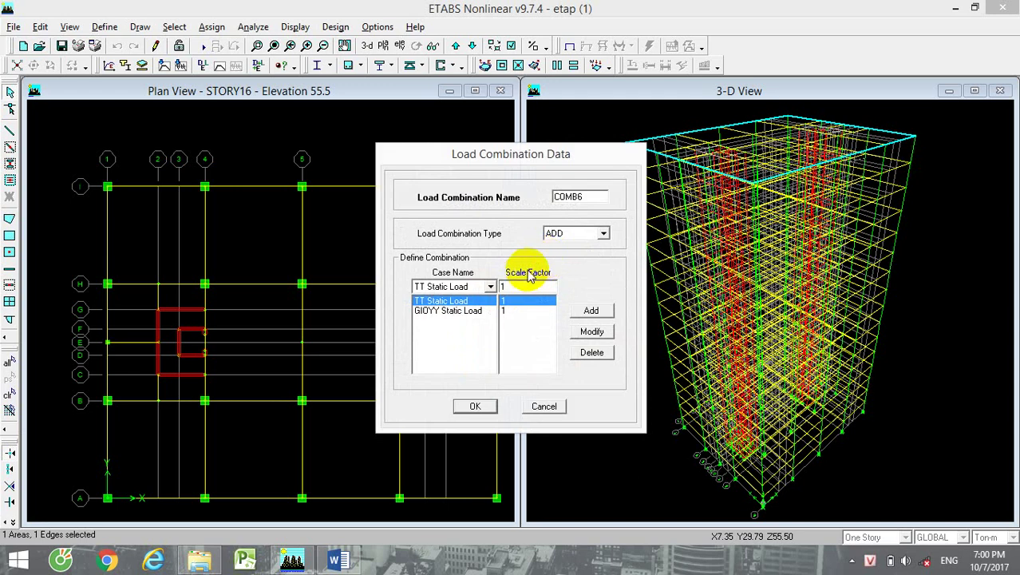
pyautogui.click(459, 312)
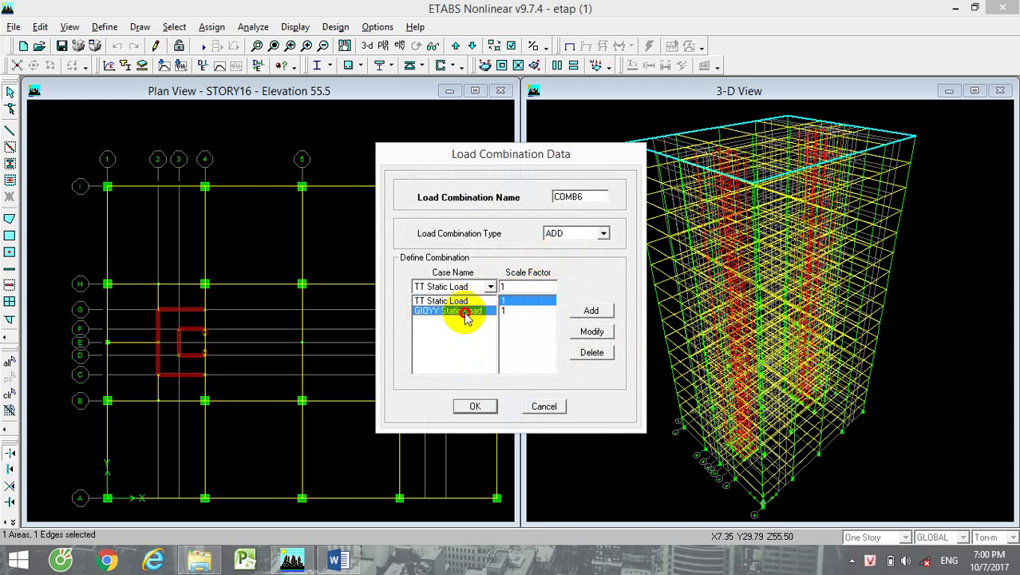
pyautogui.click(590, 352)
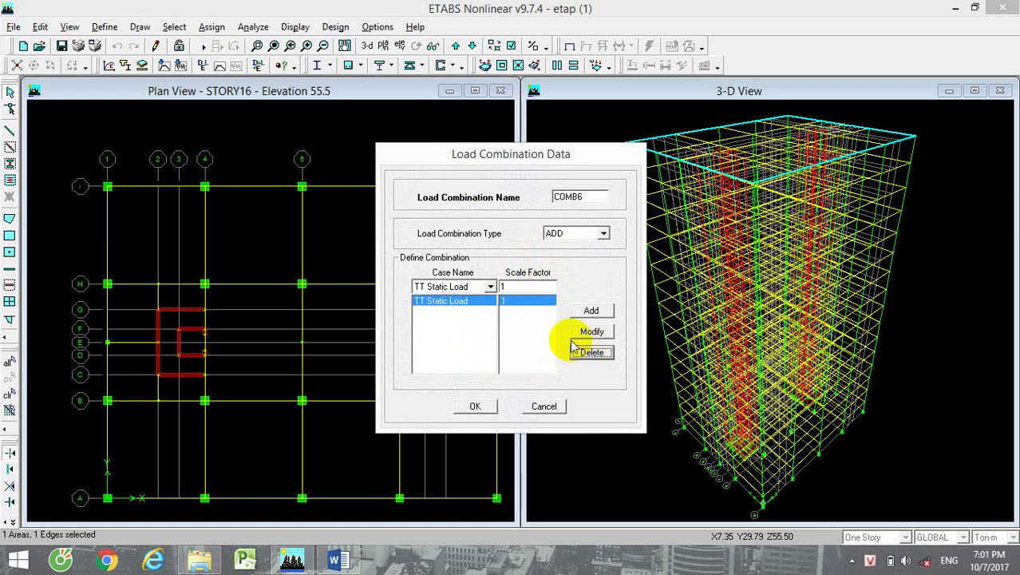
pyautogui.click(490, 285)
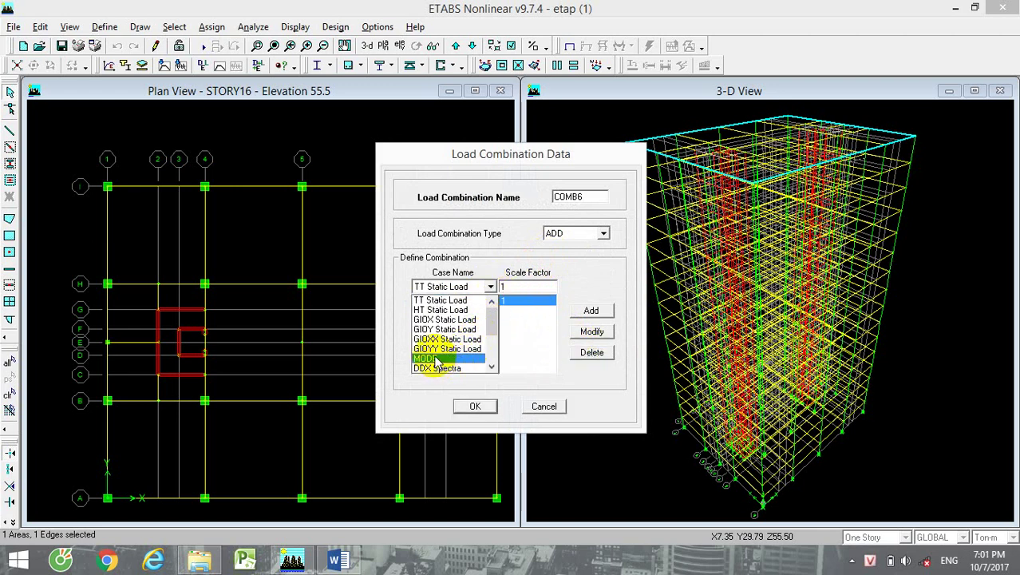
pyautogui.click(440, 309)
pyautogui.doubleClick(511, 287)
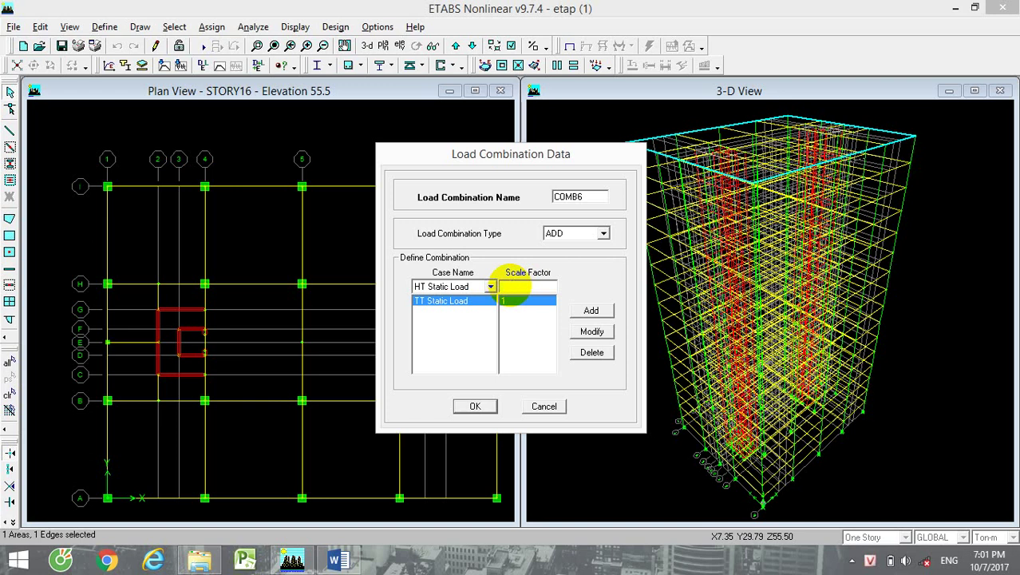
pyautogui.click(592, 332)
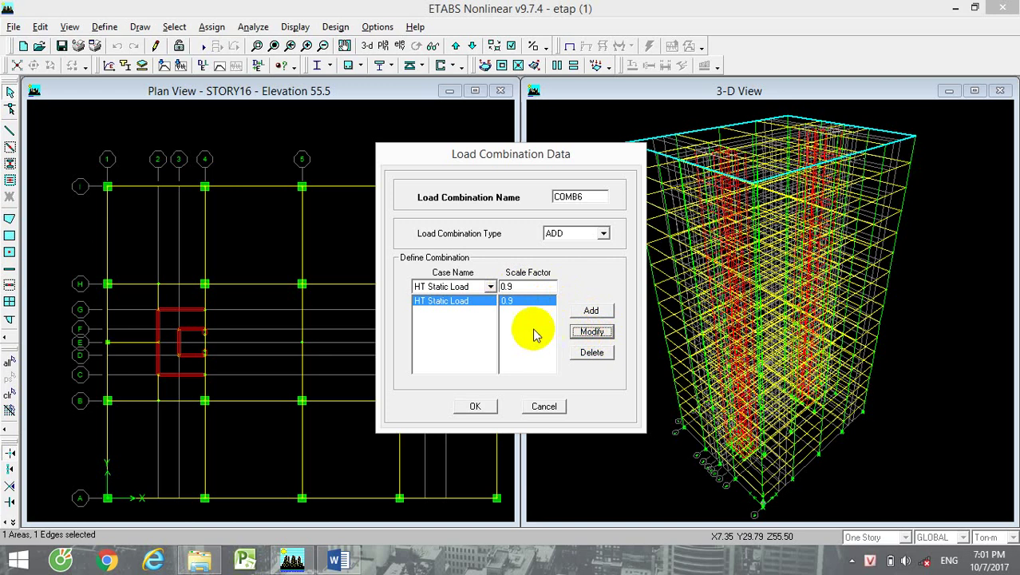
# - Include GIOX Static Load at scale factor 0.9 and TT Static Load at scale factor 1, and save the combination
pyautogui.click(490, 289)
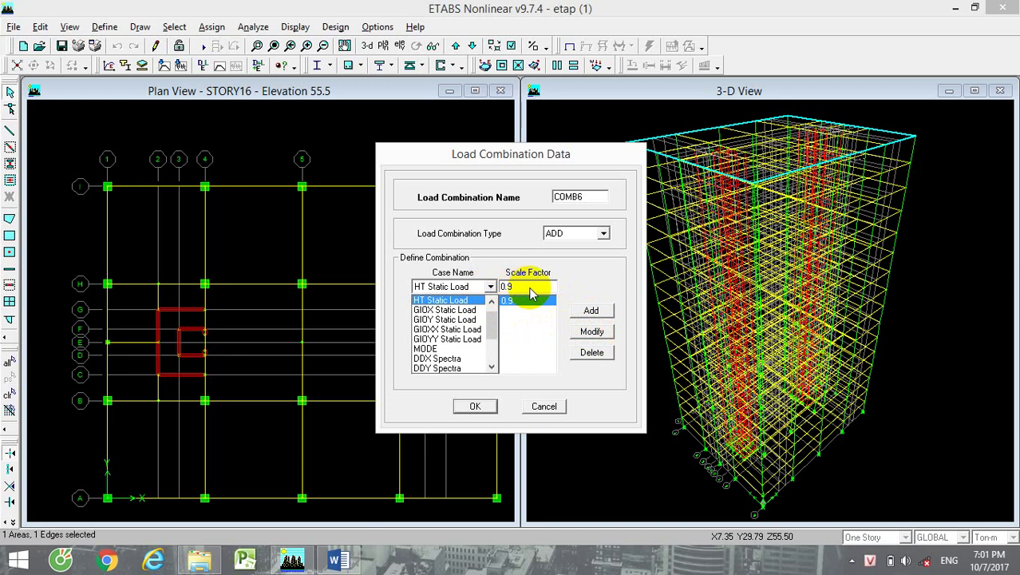
pyautogui.click(463, 311)
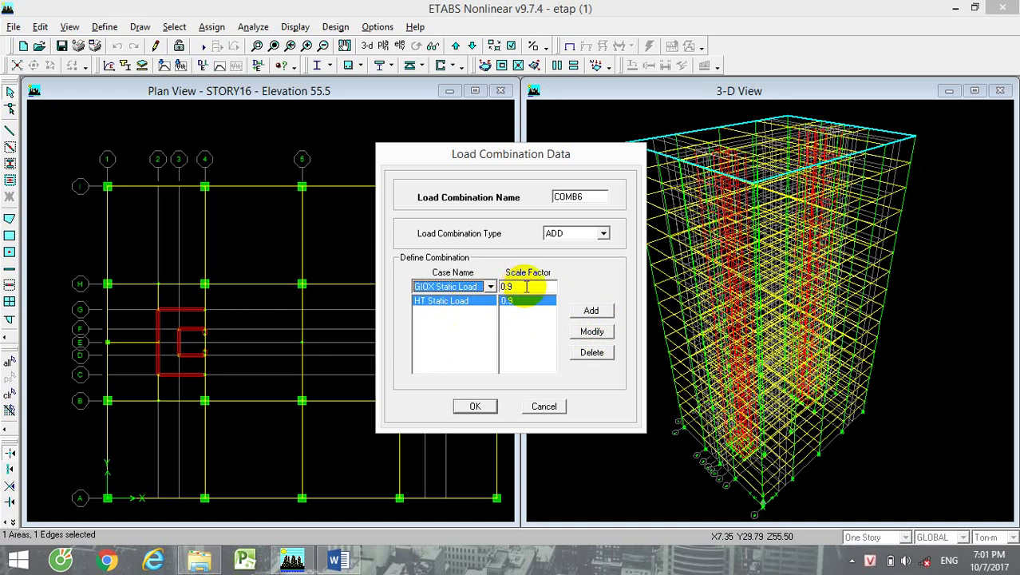
pyautogui.click(590, 310)
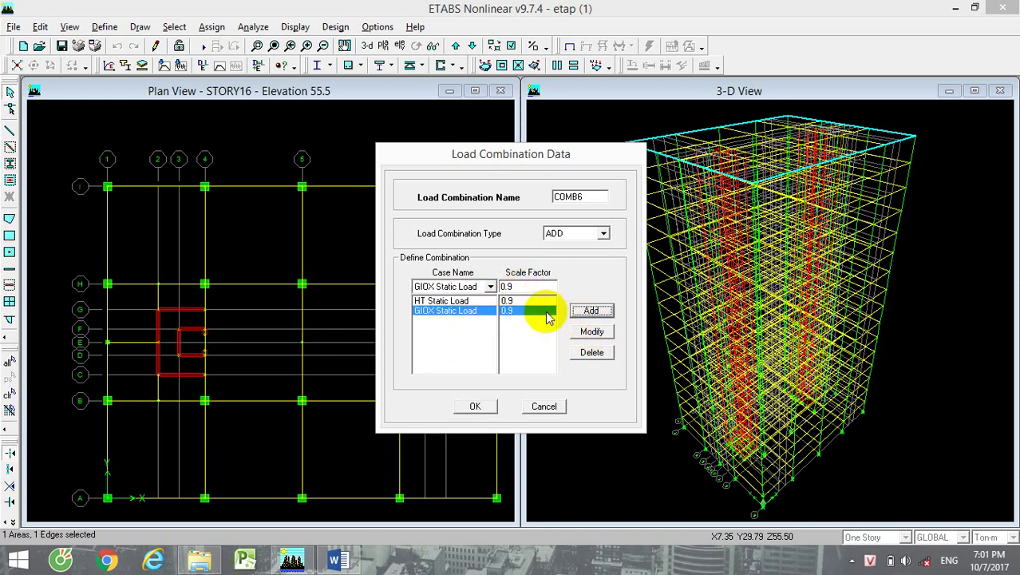
pyautogui.click(490, 287)
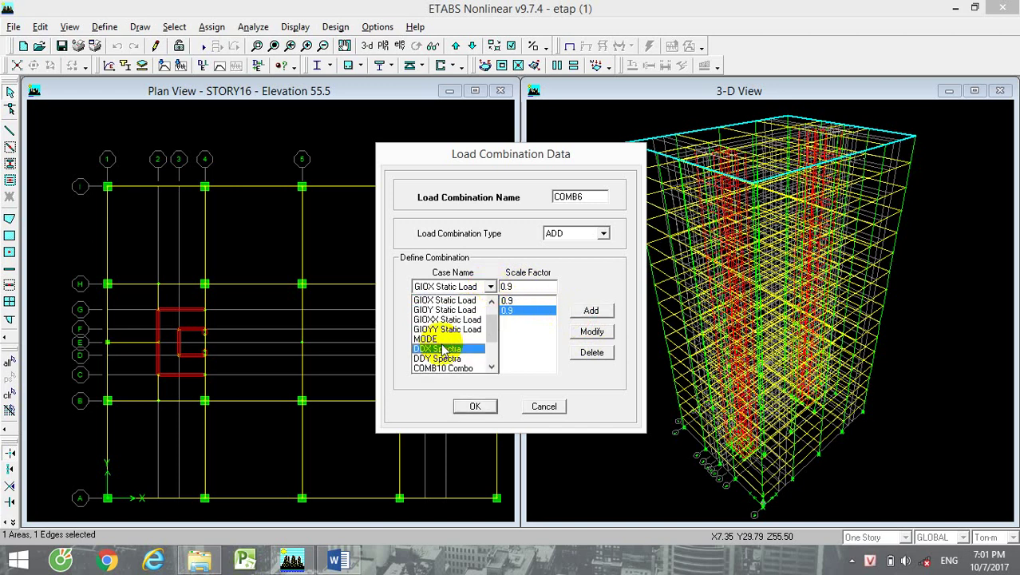
pyautogui.scroll(2, 485, 314)
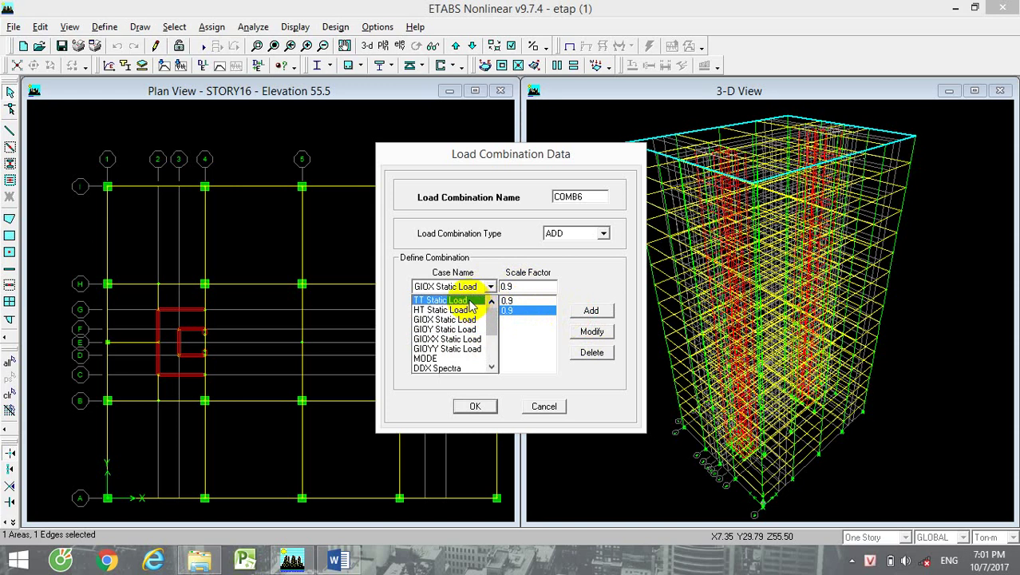
pyautogui.click(443, 300)
pyautogui.click(590, 311)
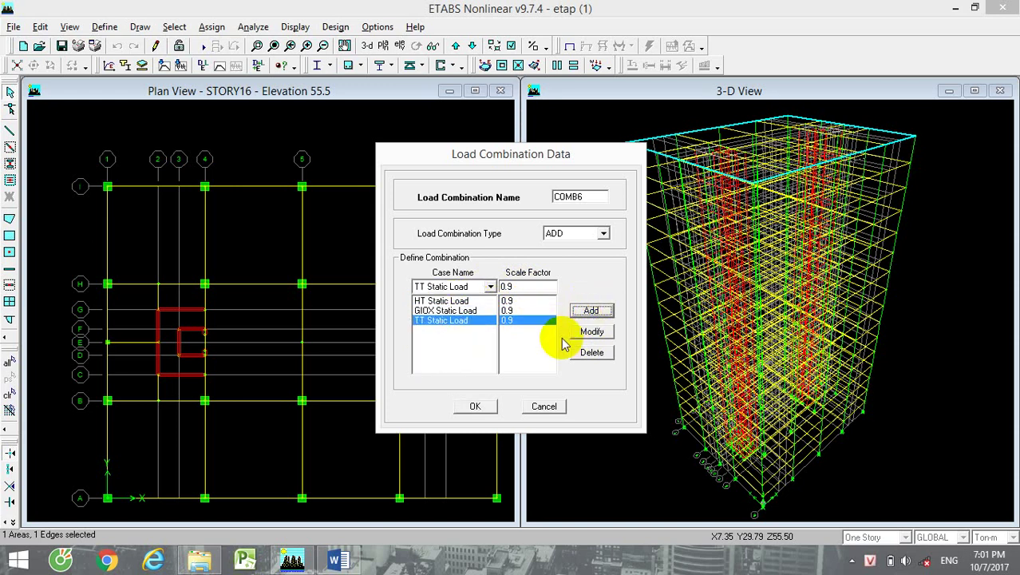
pyautogui.doubleClick(513, 287)
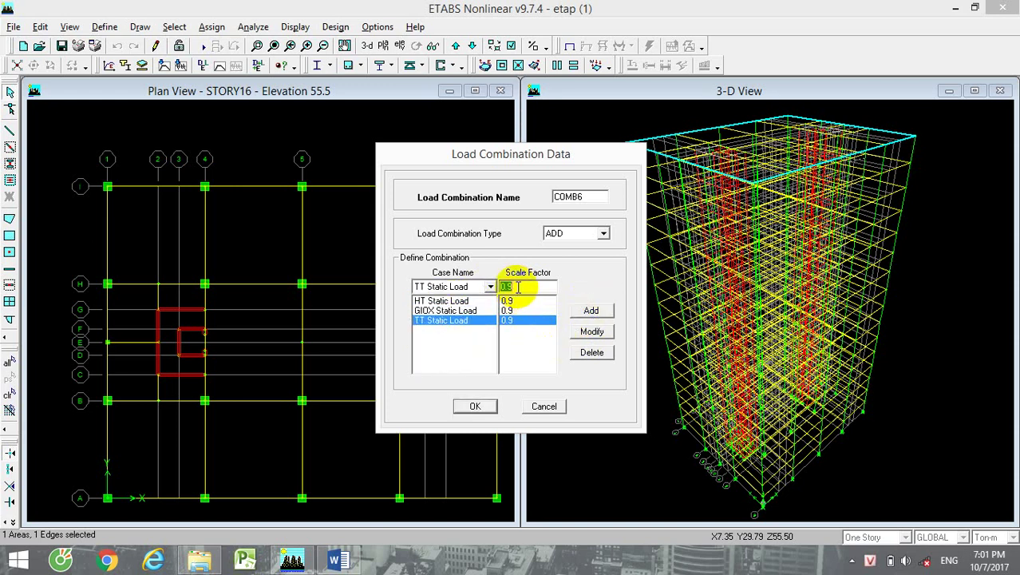
pyautogui.click(593, 331)
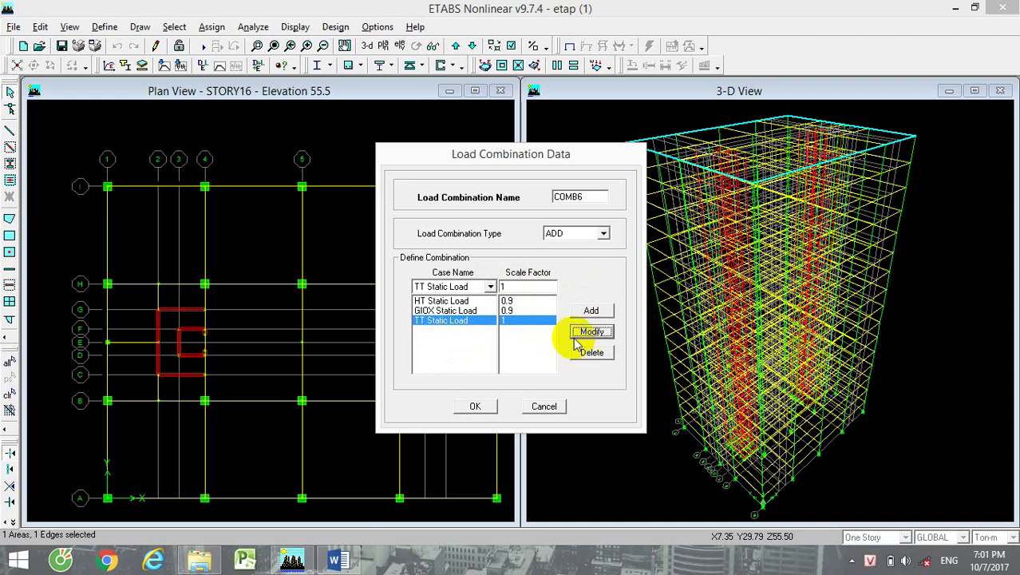
pyautogui.click(475, 407)
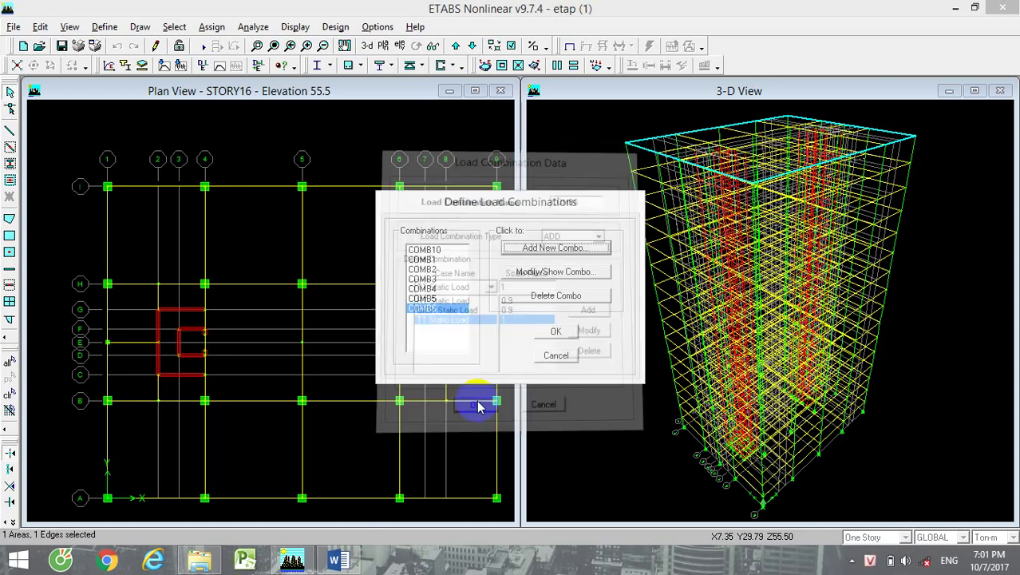
# - Add a load combination with HT Static Load at 0.9, TT Static Load at 1 and GIOXX Static Load at 0.9, removing GIOX Static Load
pyautogui.click(551, 248)
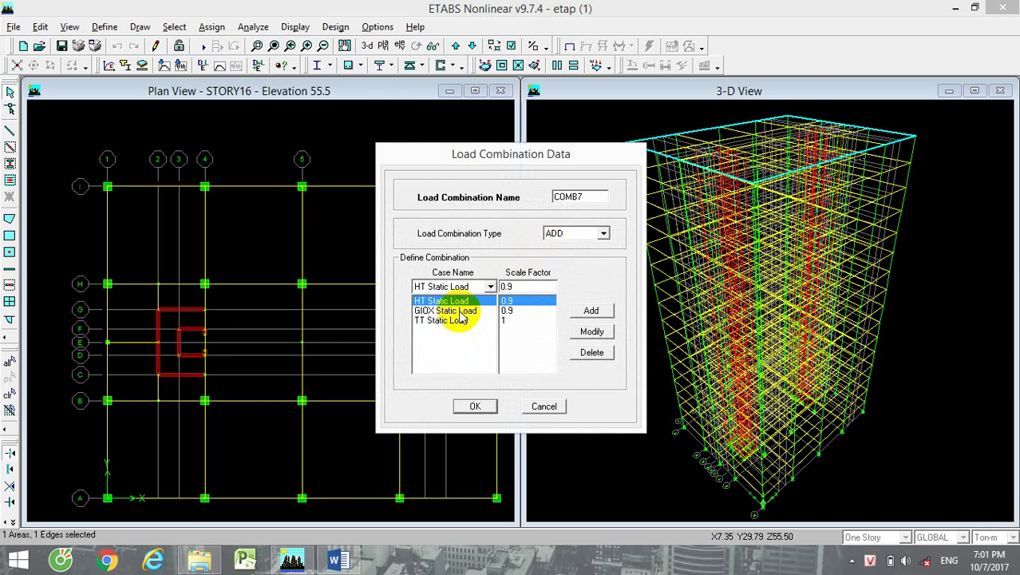
pyautogui.click(458, 311)
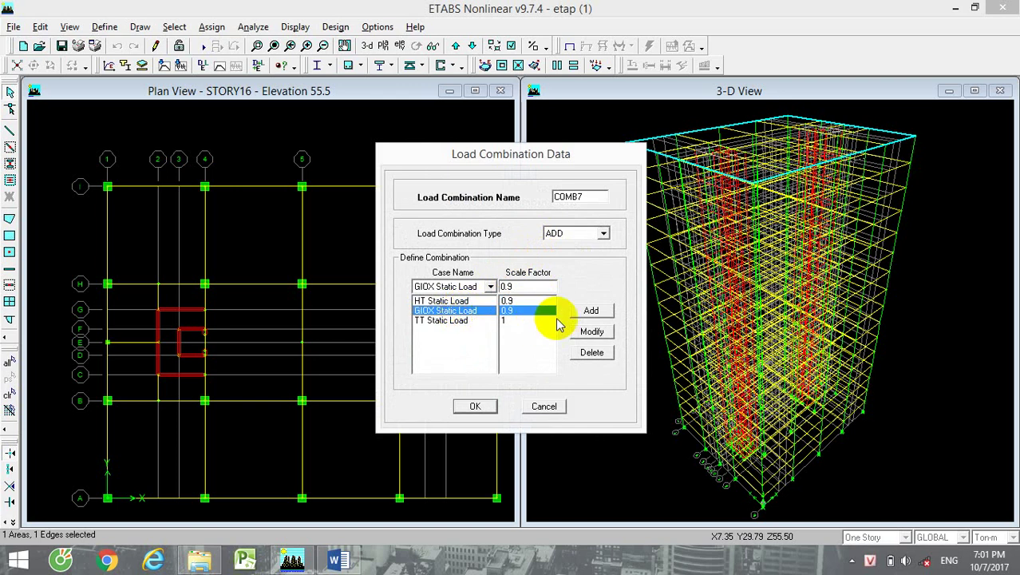
pyautogui.click(591, 353)
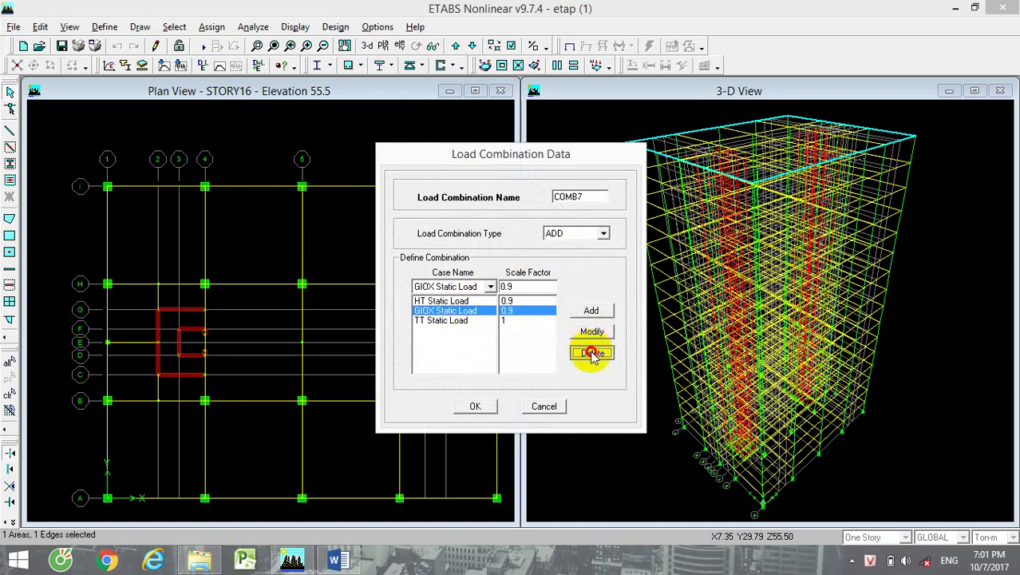
pyautogui.click(489, 286)
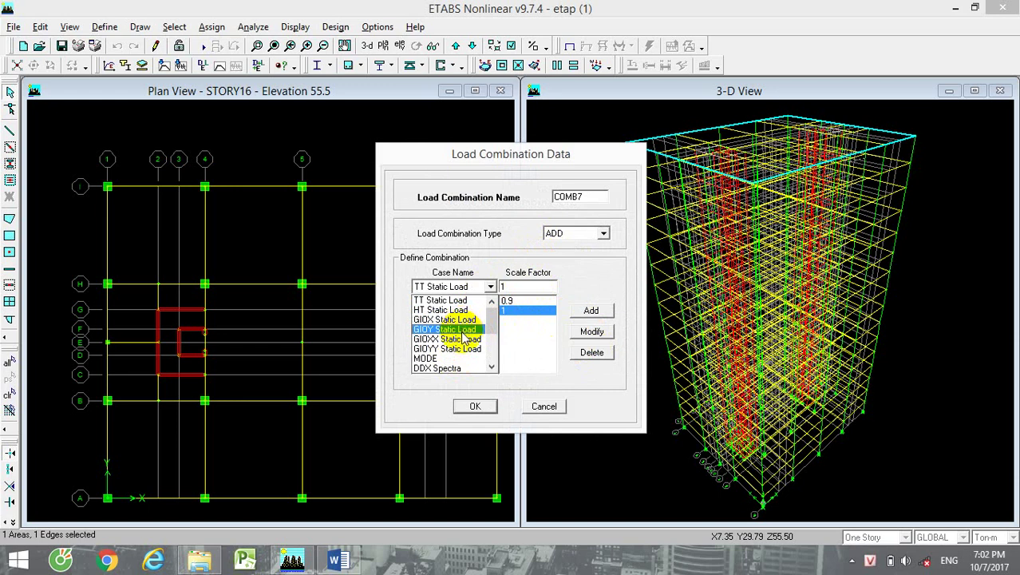
pyautogui.click(465, 339)
pyautogui.click(511, 288)
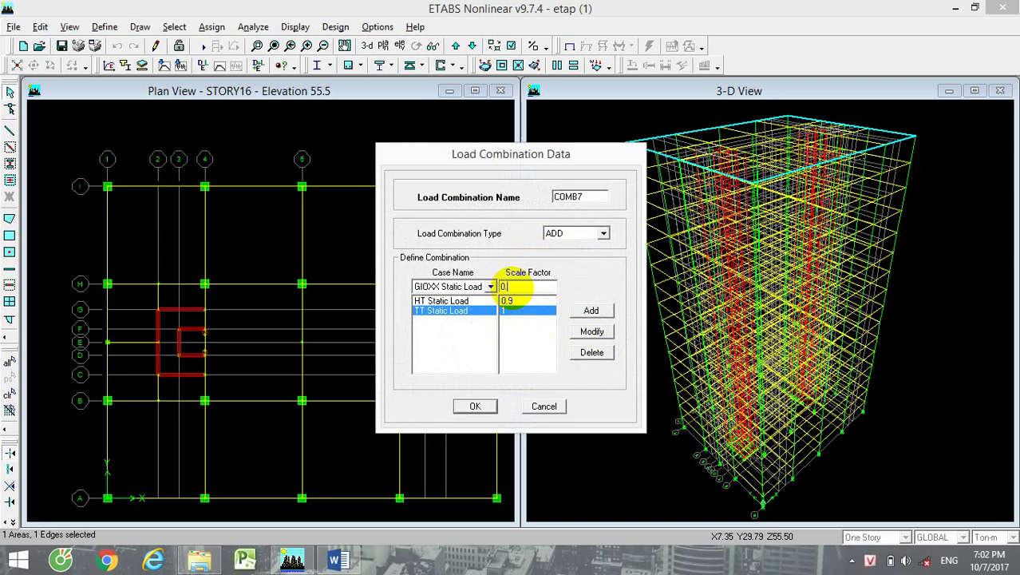
pyautogui.write('0.9')
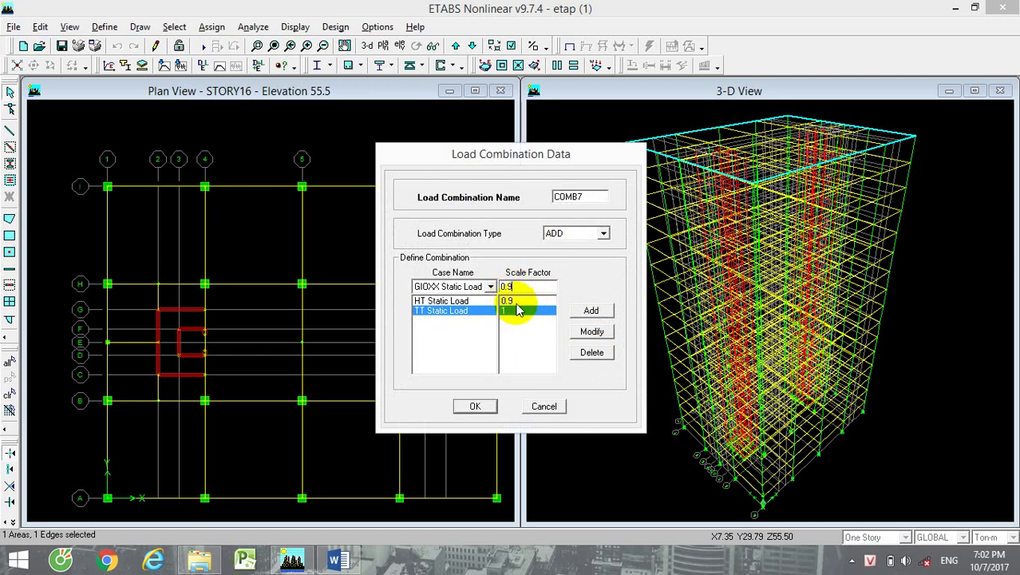
pyautogui.click(592, 312)
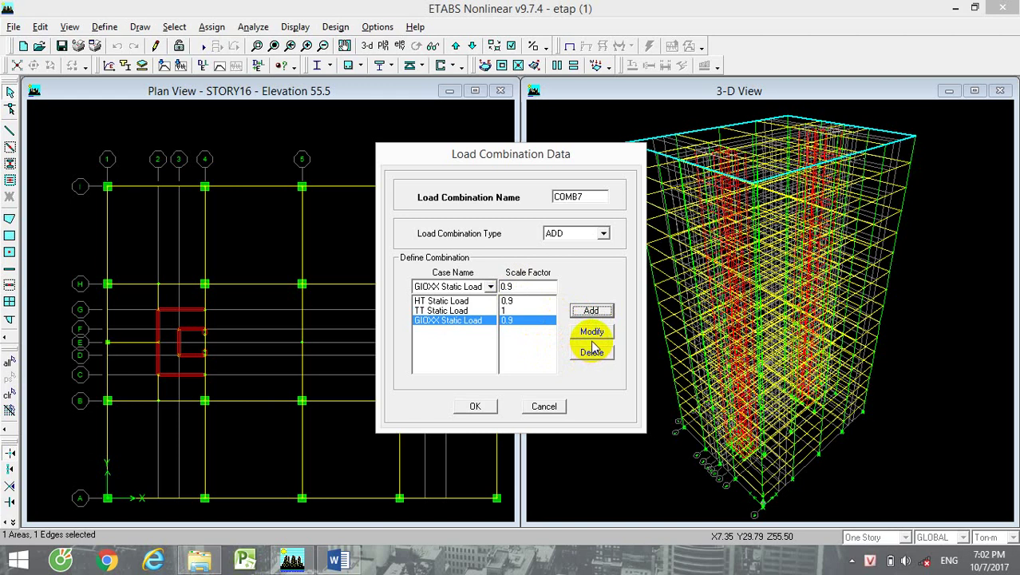
pyautogui.click(479, 407)
# - Add a load combination with HT Static Load at 0.9, TT Static Load at 1 and GIOY Static Load at 0.9, removing GIOXX Static Load
pyautogui.click(566, 248)
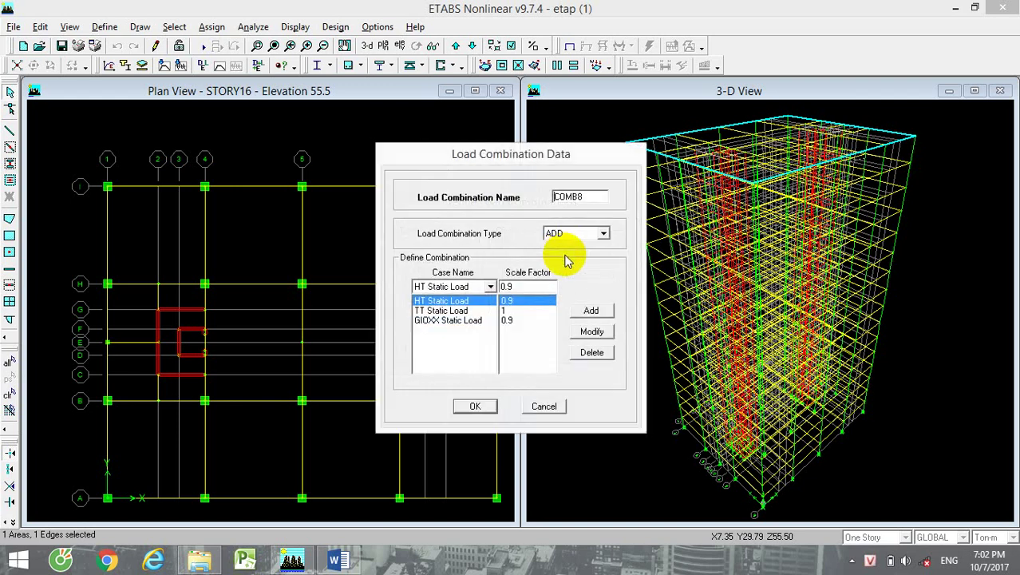
pyautogui.click(475, 321)
pyautogui.click(593, 353)
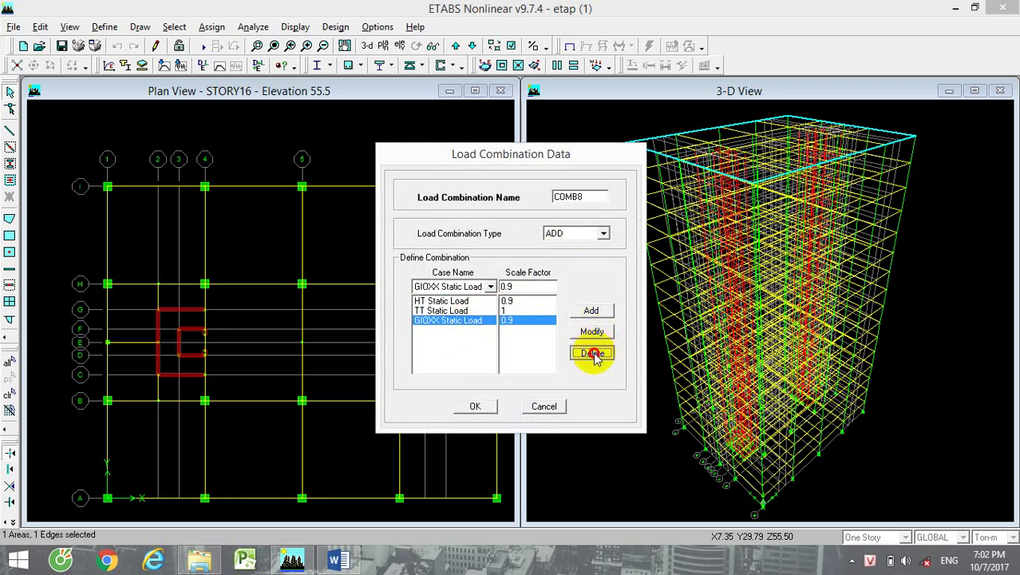
pyautogui.click(491, 287)
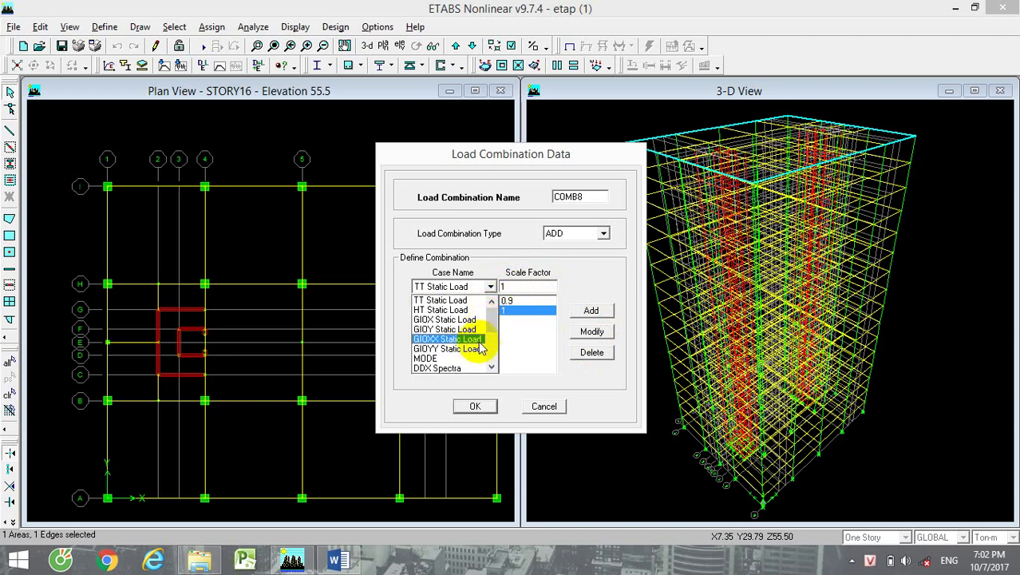
pyautogui.click(477, 329)
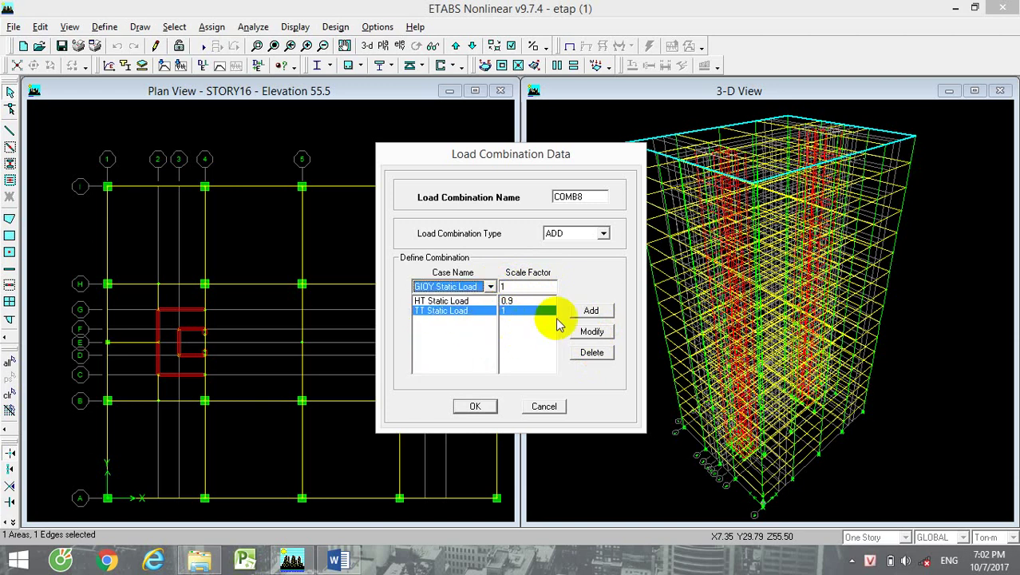
pyautogui.doubleClick(527, 285)
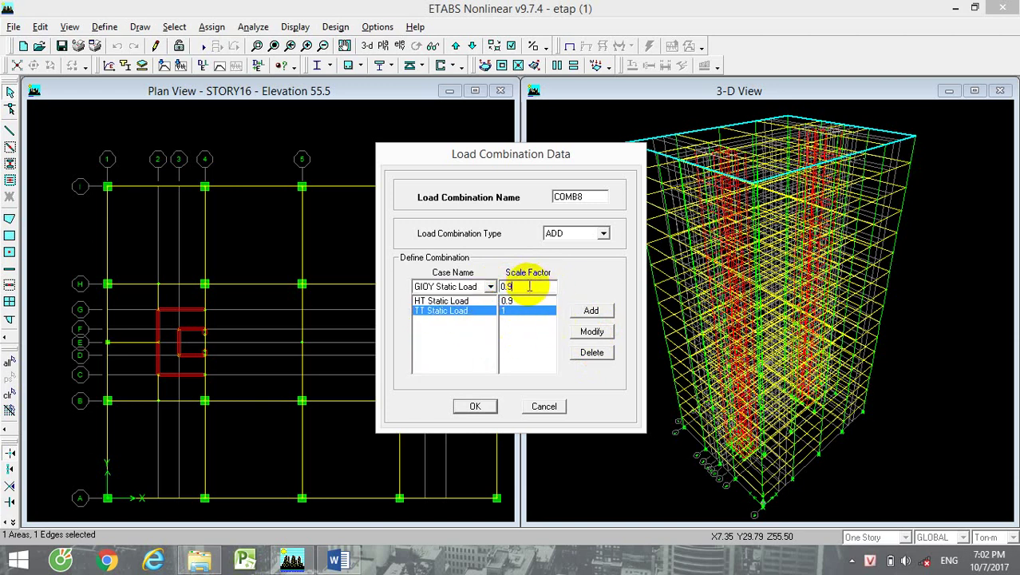
pyautogui.click(591, 310)
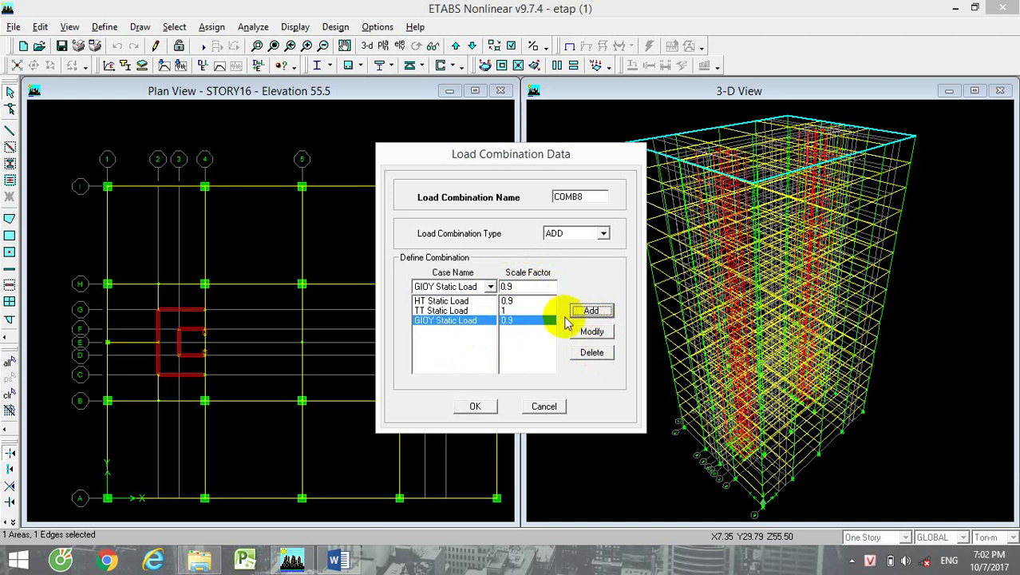
pyautogui.click(473, 407)
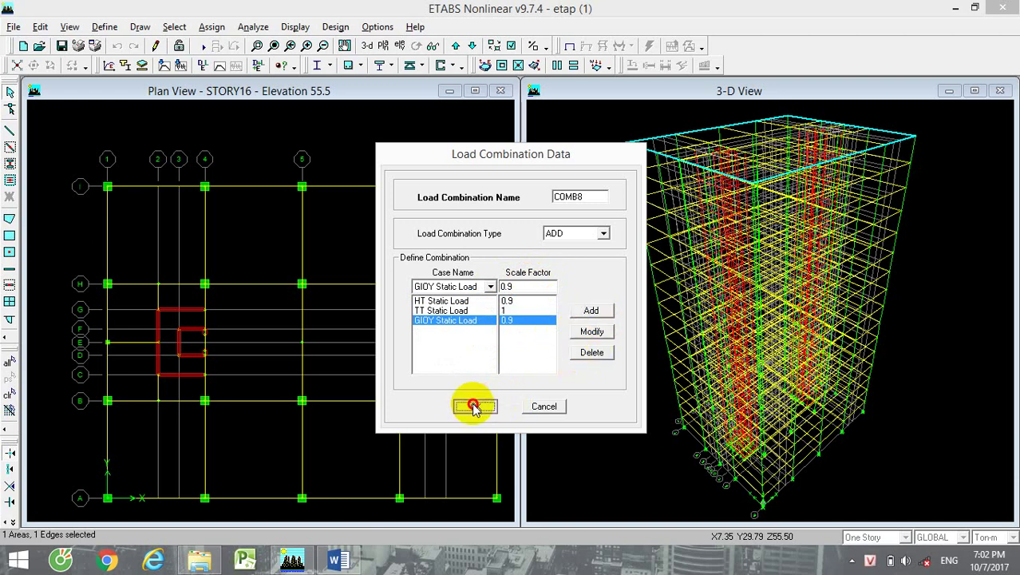
# - Add a load combination with HT Static Load at 0.9, TT Static Load at 1 and GIOYY Static Load at 0.9, removing GIOY Static Load
pyautogui.click(559, 246)
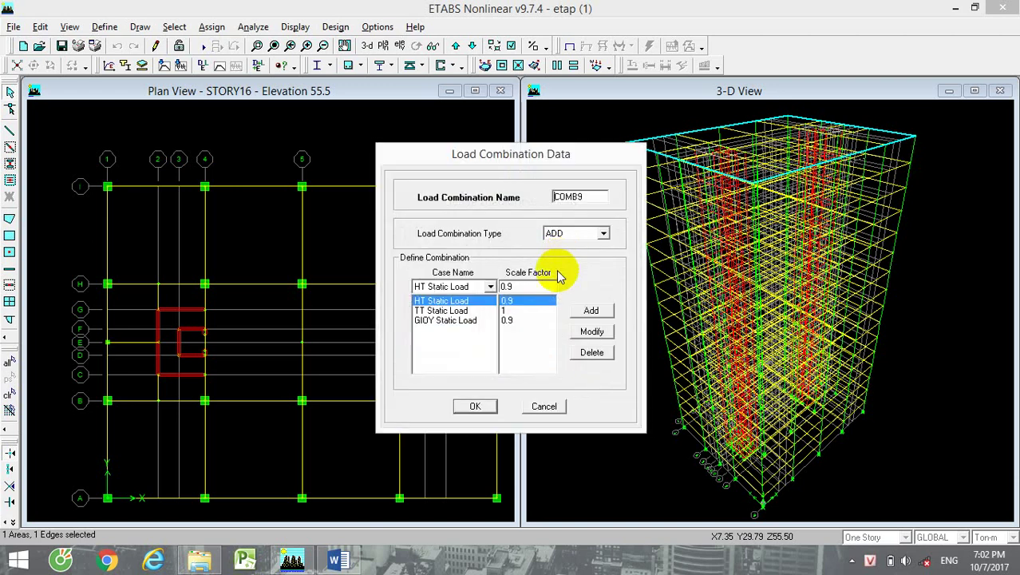
pyautogui.click(463, 320)
pyautogui.click(596, 353)
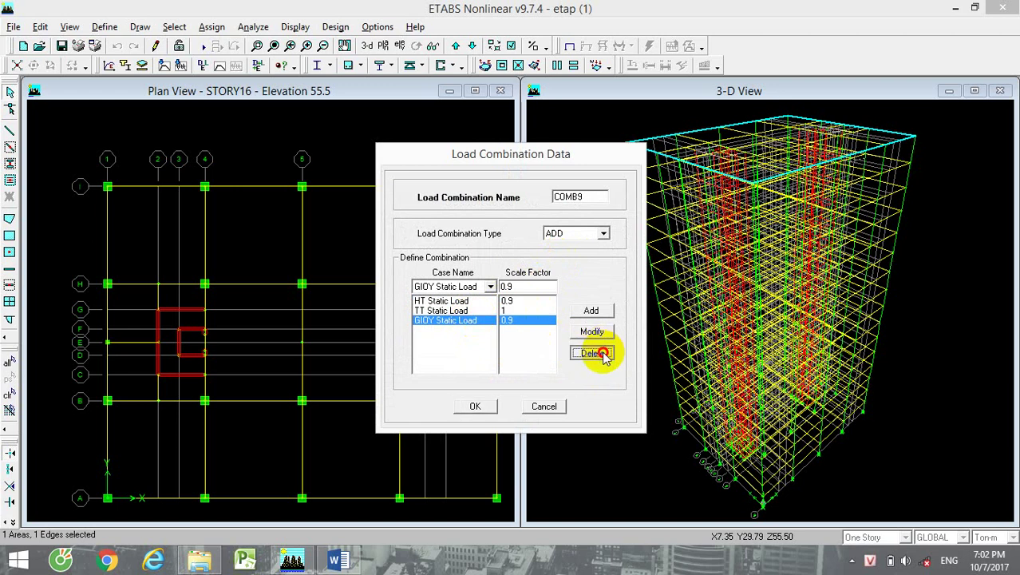
pyautogui.click(490, 287)
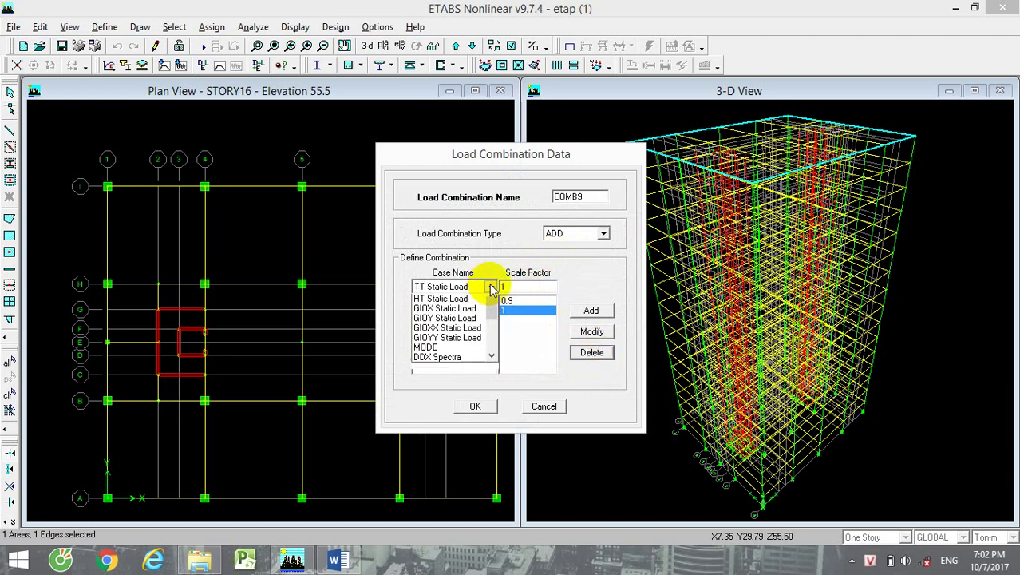
pyautogui.click(463, 336)
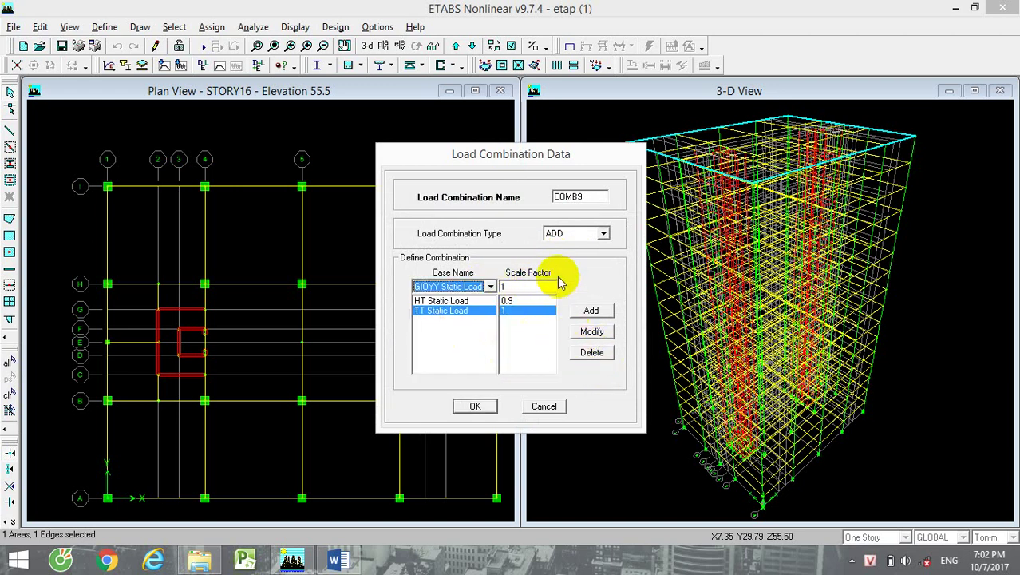
pyautogui.doubleClick(532, 286)
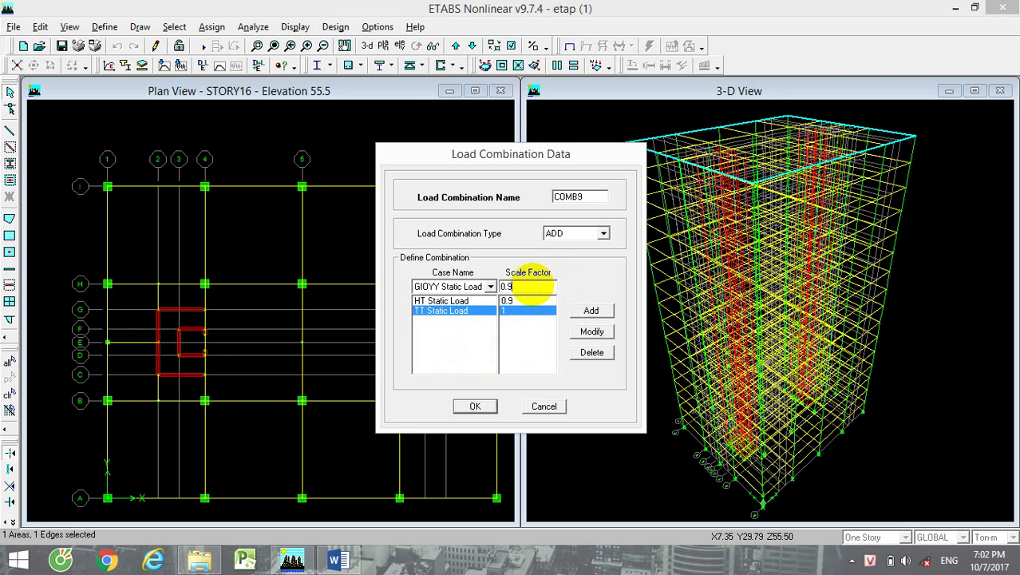
pyautogui.click(588, 312)
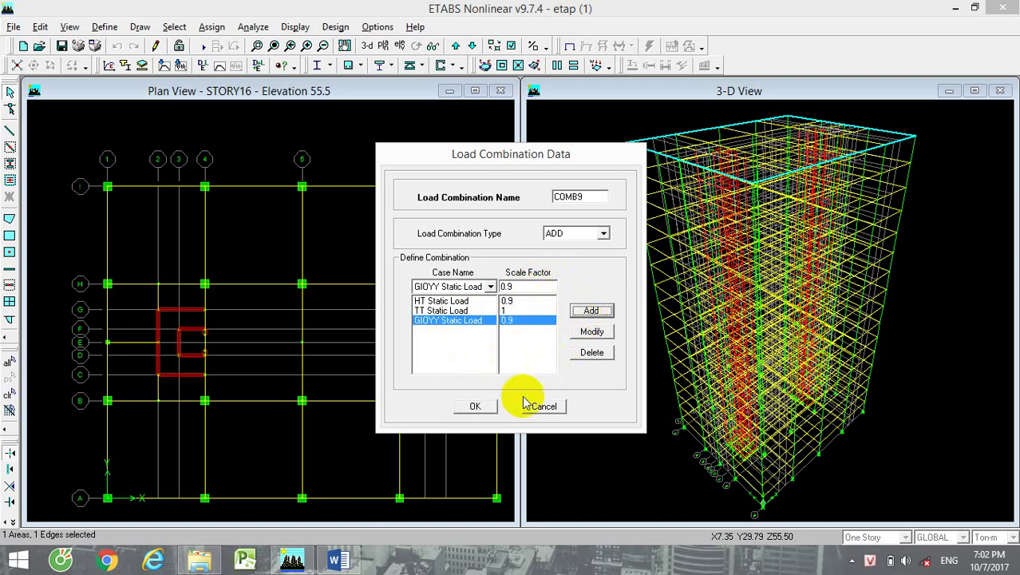
pyautogui.click(476, 406)
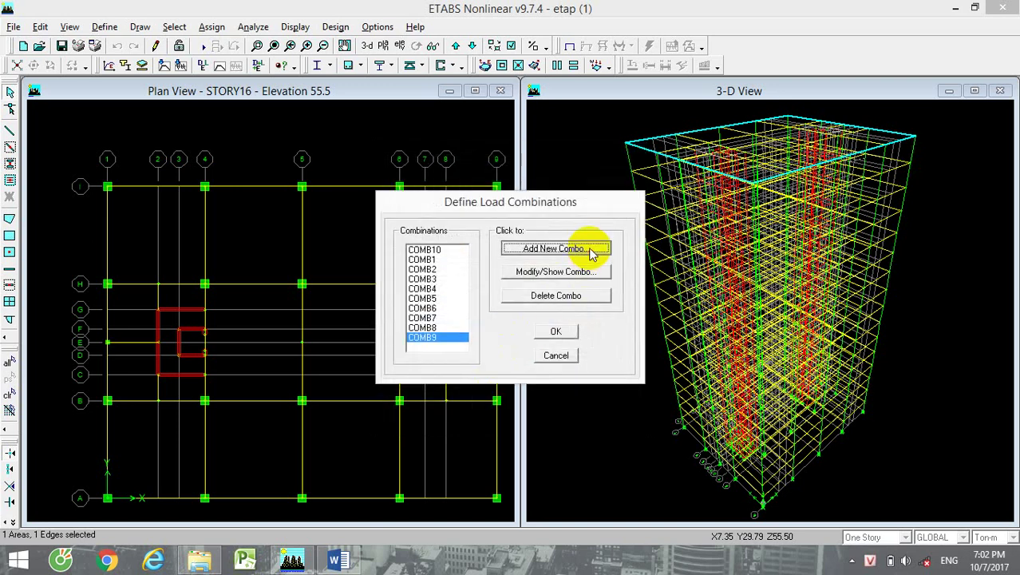
# - Start a new load combination and remove HT Static Load and GIOYY Static Load from it, keeping TT Static Load
pyautogui.click(591, 251)
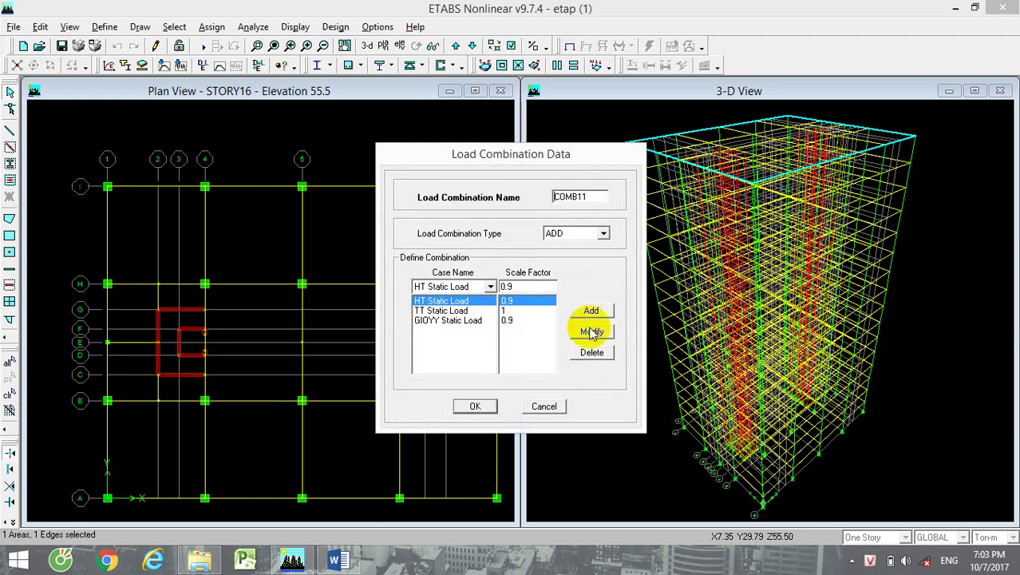
pyautogui.click(592, 352)
pyautogui.click(479, 310)
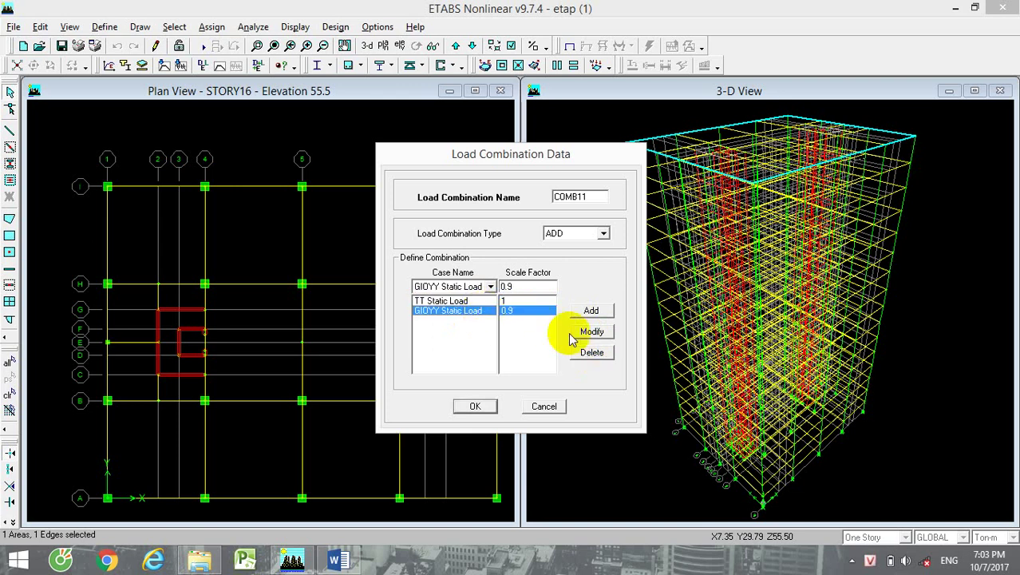
pyautogui.click(591, 352)
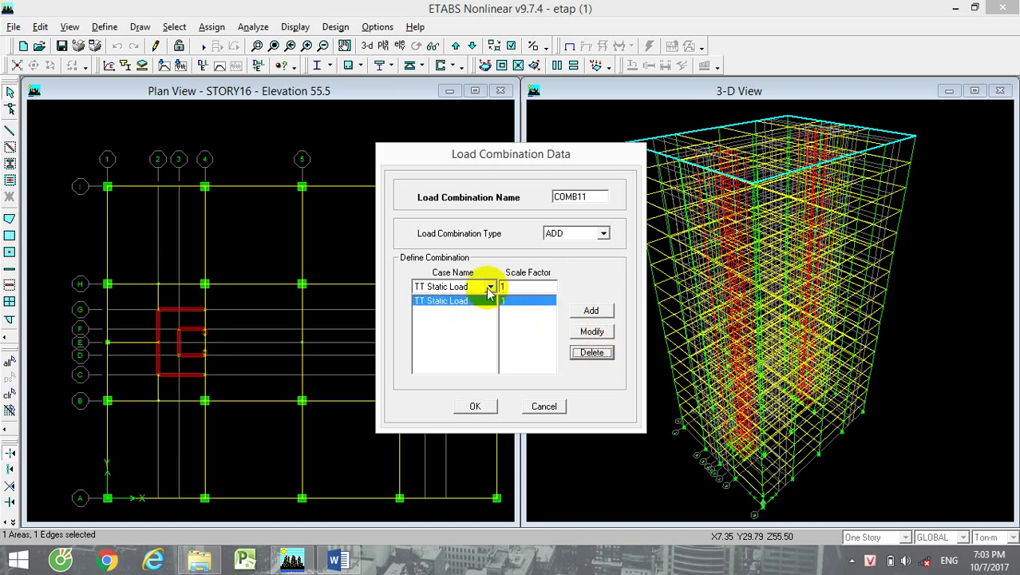
# - Add the DDY Spectra case to the combination at scale factor 1
pyautogui.click(490, 287)
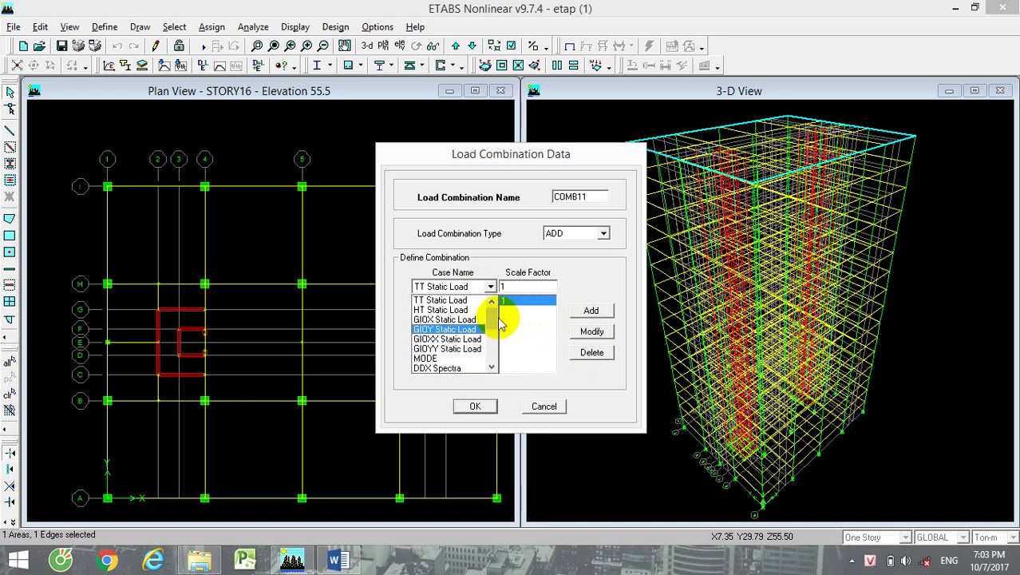
pyautogui.scroll(-2, 493, 329)
pyautogui.scroll(1, 471, 334)
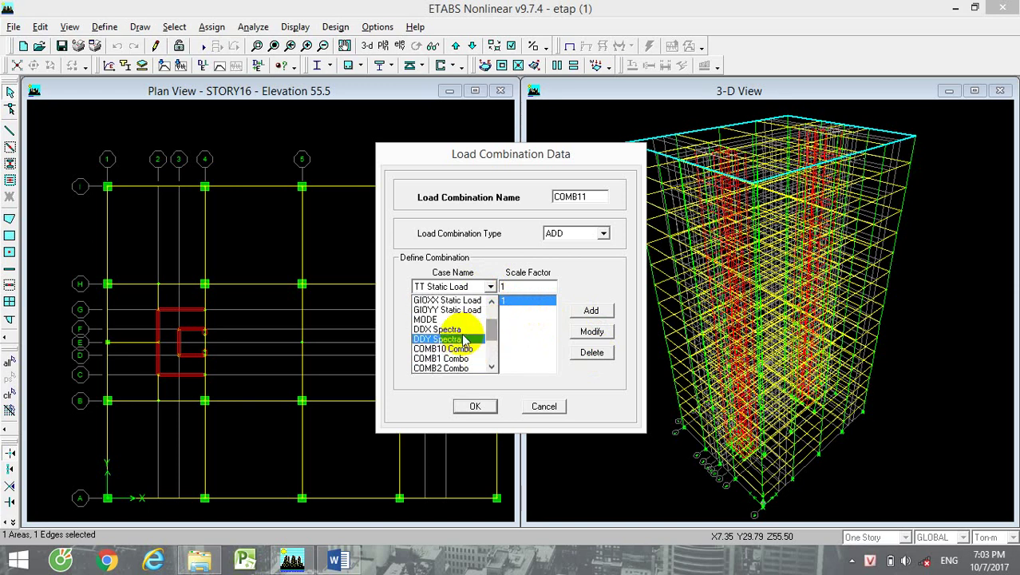
pyautogui.click(461, 339)
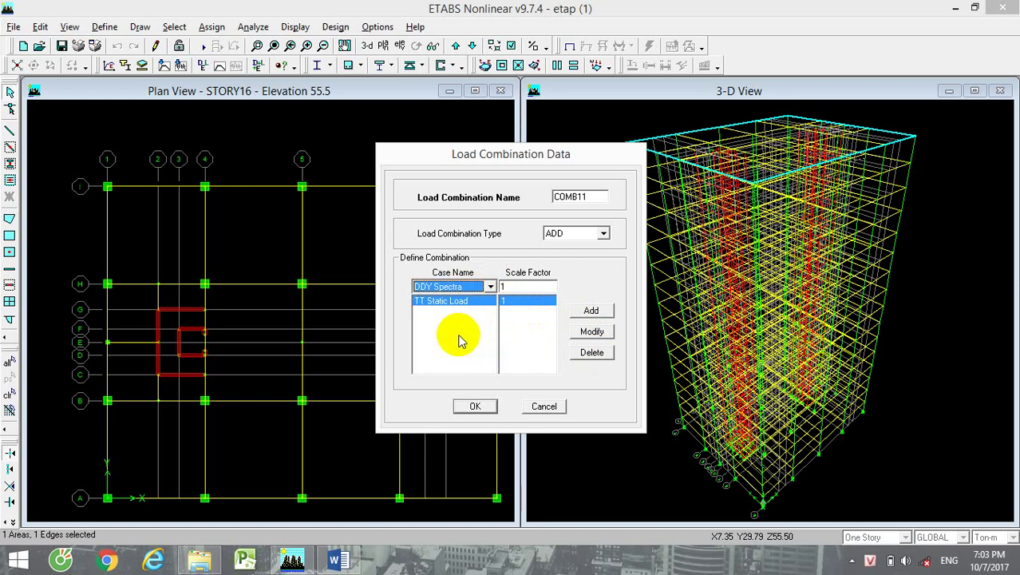
pyautogui.click(591, 311)
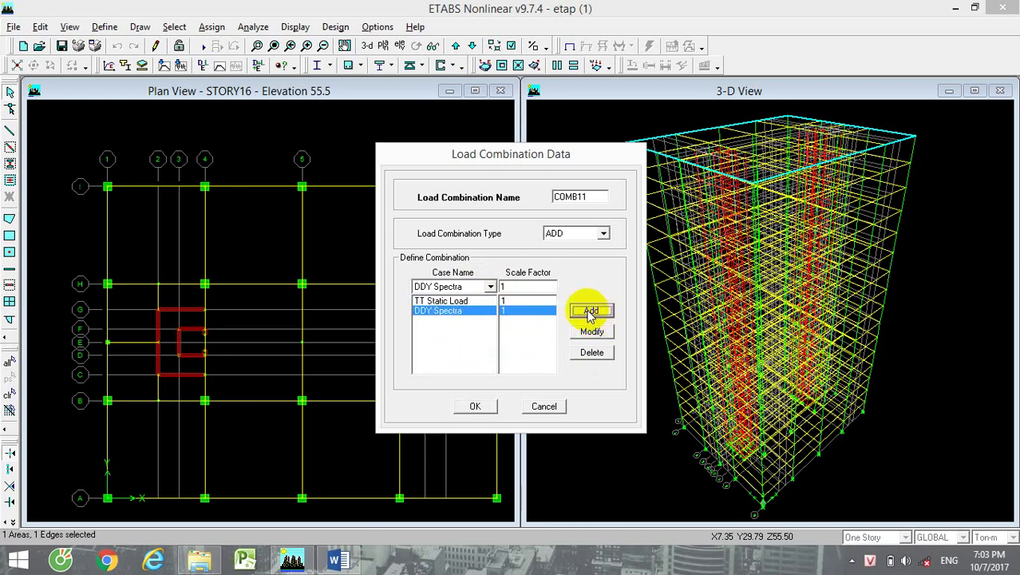
# - Change the combination's DDY Spectra entry to HT Static Load at scale factor 0.8
pyautogui.click(491, 287)
pyautogui.scroll(1, 486, 313)
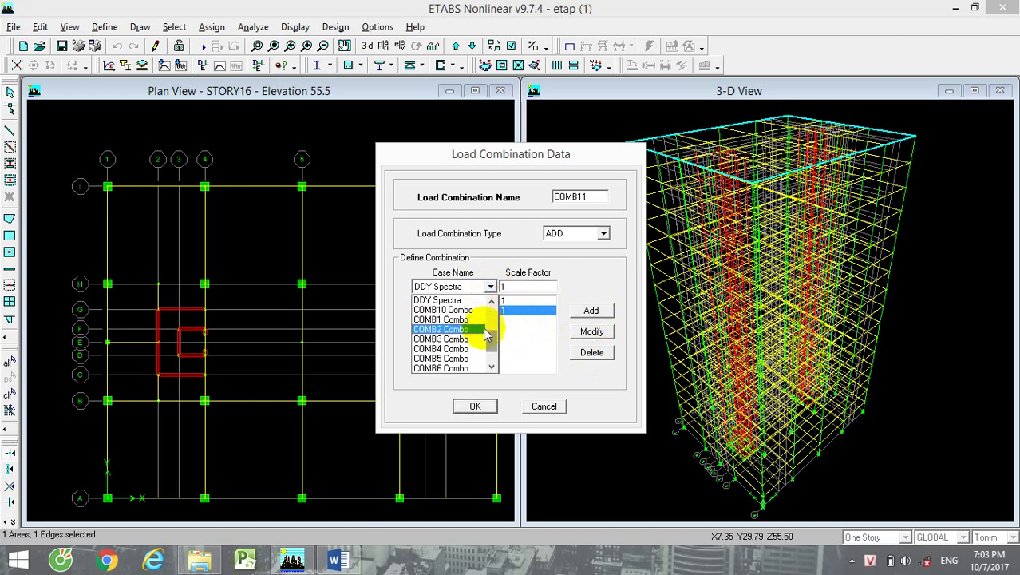
pyautogui.scroll(3, 477, 339)
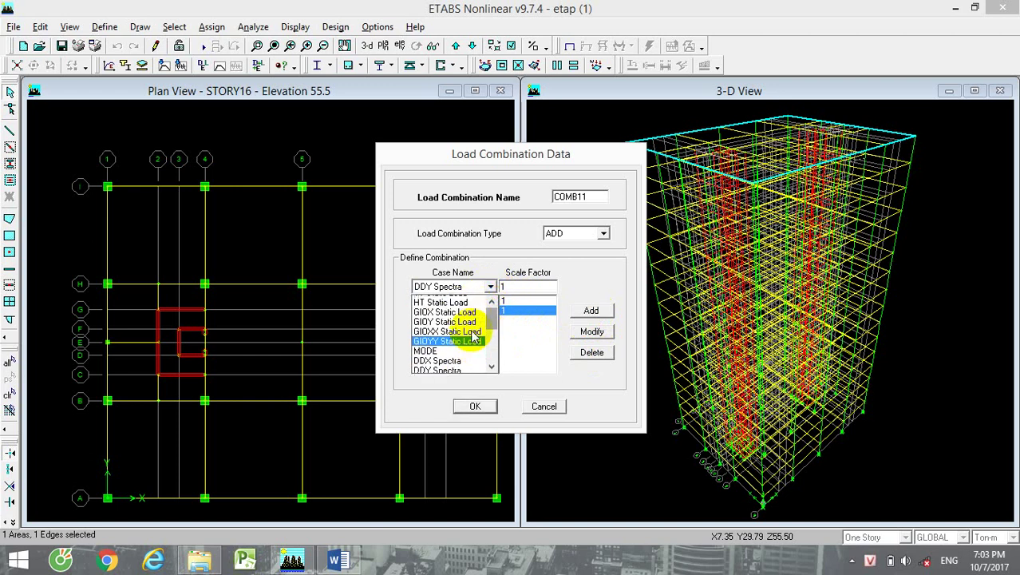
pyautogui.click(455, 310)
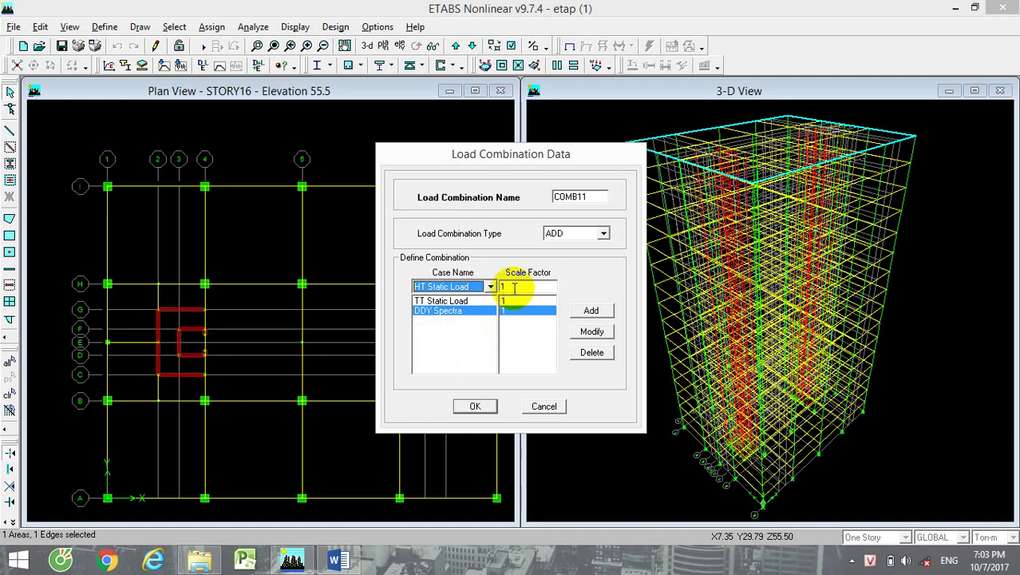
pyautogui.doubleClick(514, 288)
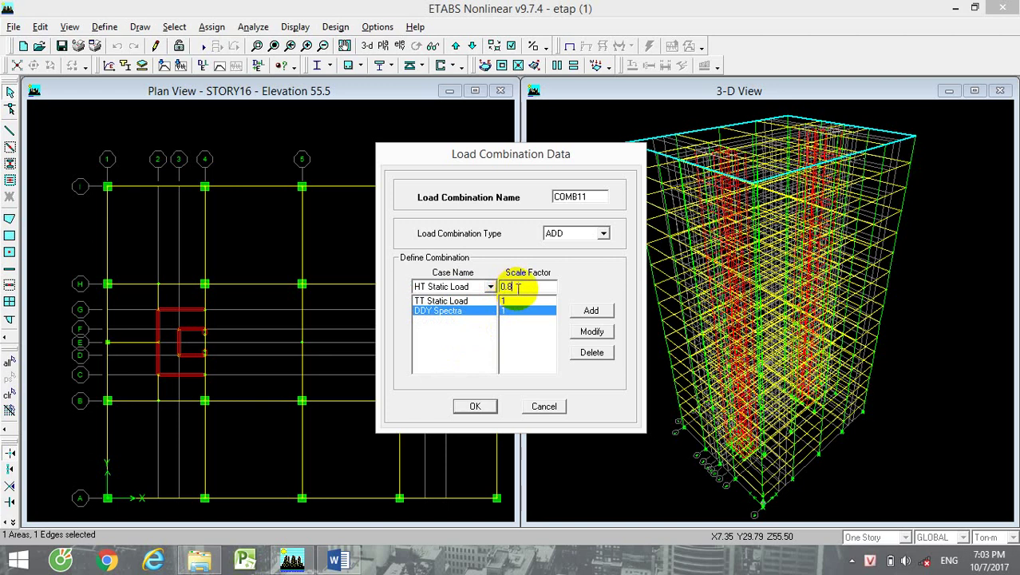
pyautogui.write('0.8')
pyautogui.click(592, 332)
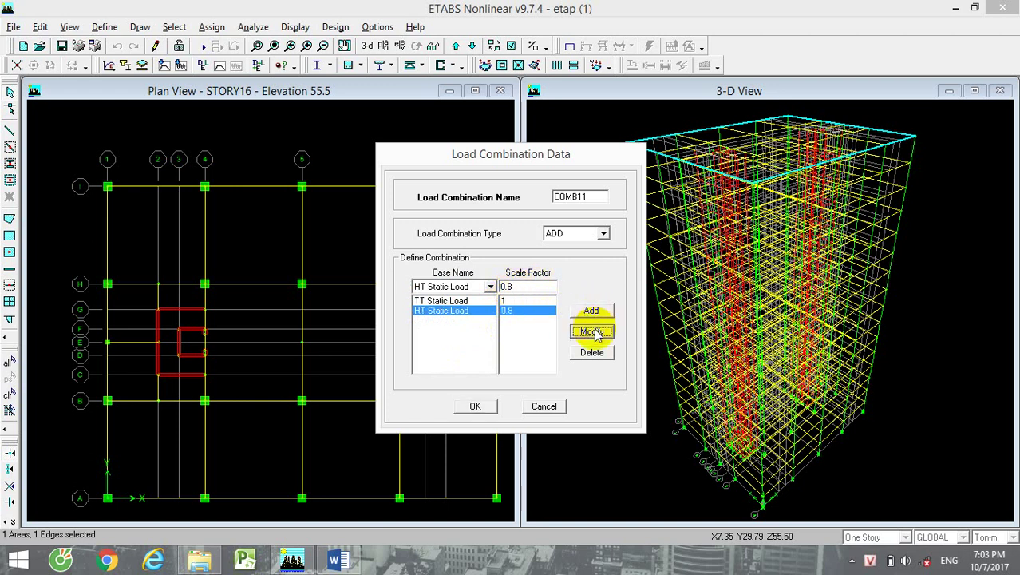
# - Include DDY Spectra again after HT Static Load, set its scale factor to 1, and save the combination
pyautogui.click(490, 286)
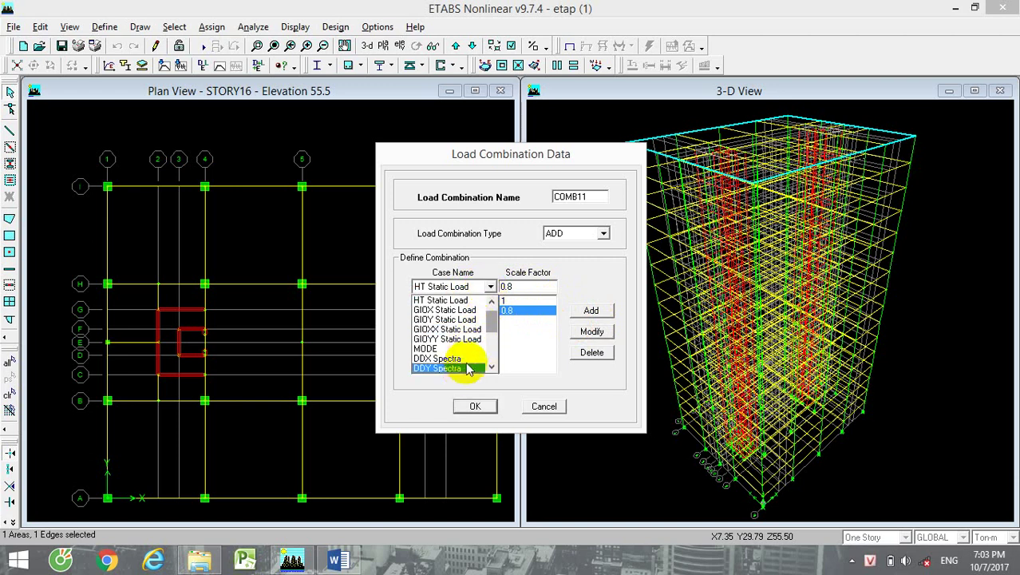
pyautogui.click(465, 370)
pyautogui.click(590, 312)
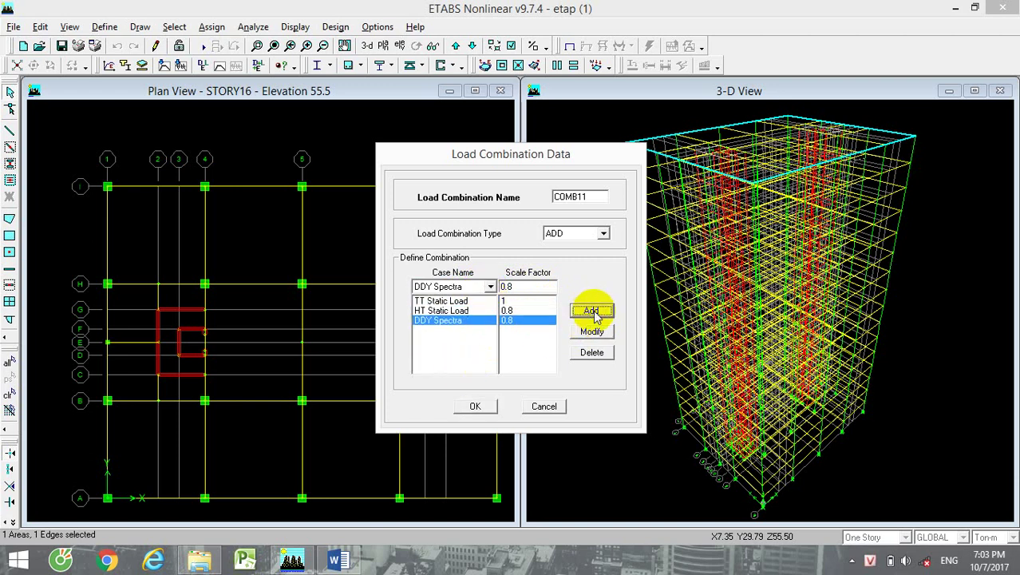
pyautogui.doubleClick(514, 286)
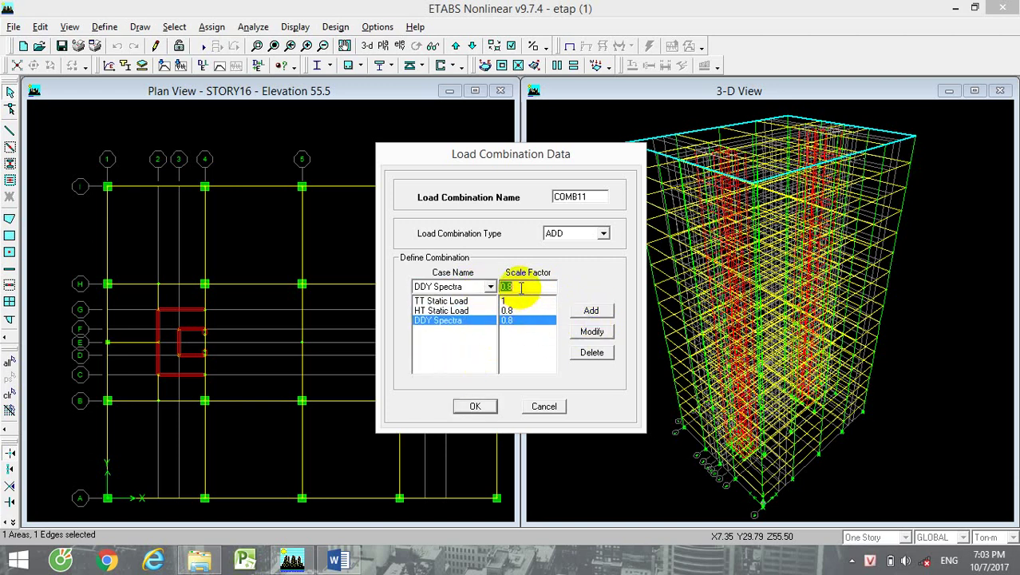
pyautogui.write('1')
pyautogui.click(600, 331)
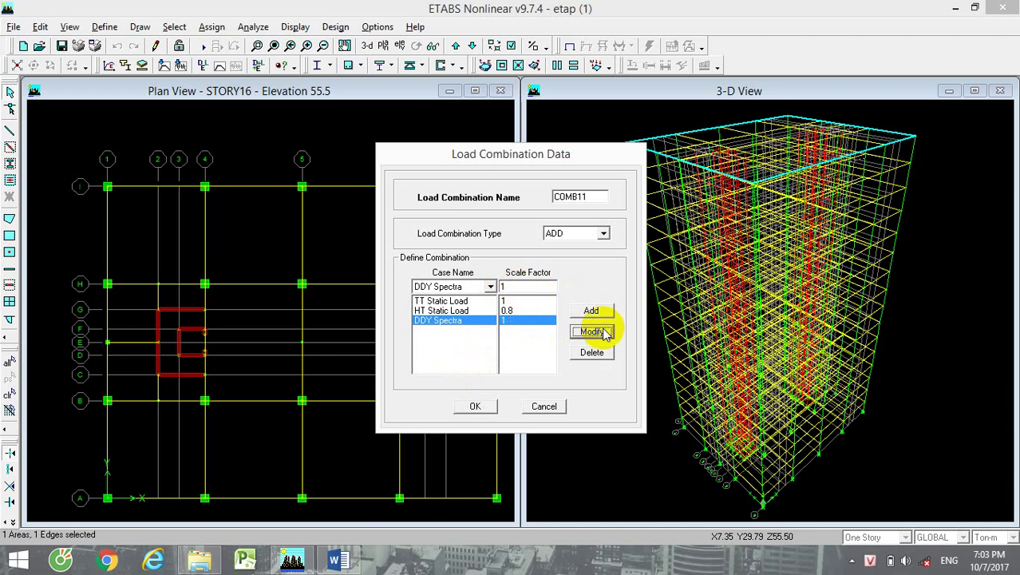
pyautogui.click(478, 408)
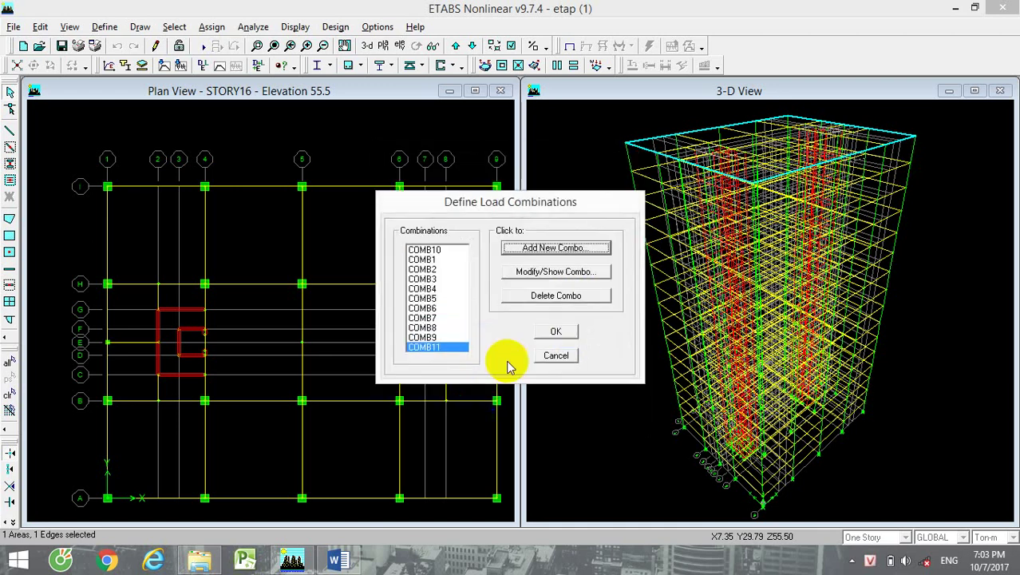
# - Start a new load combination named COMBBAO and remove all its inherited load cases
pyautogui.click(556, 249)
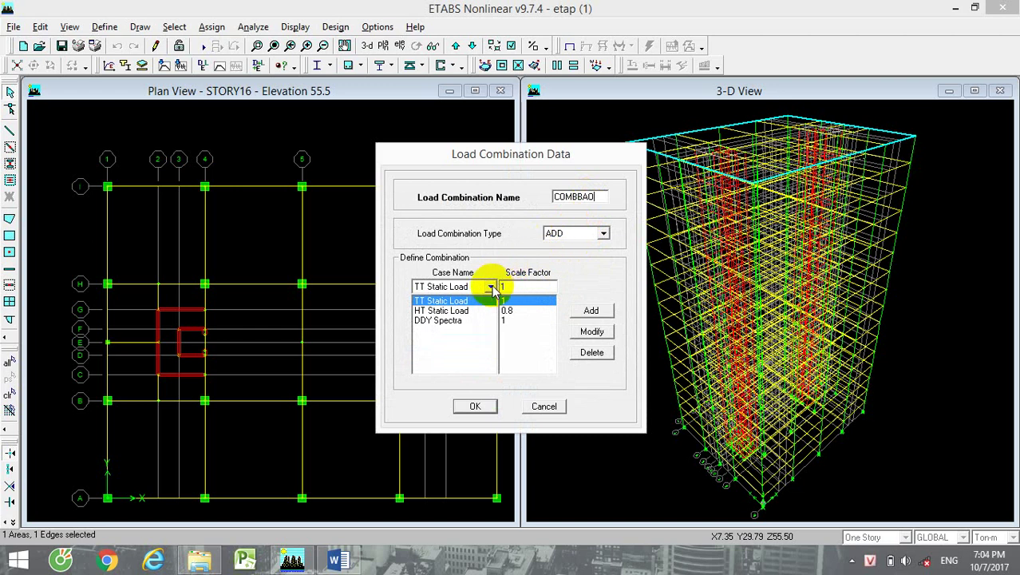
pyautogui.click(591, 353)
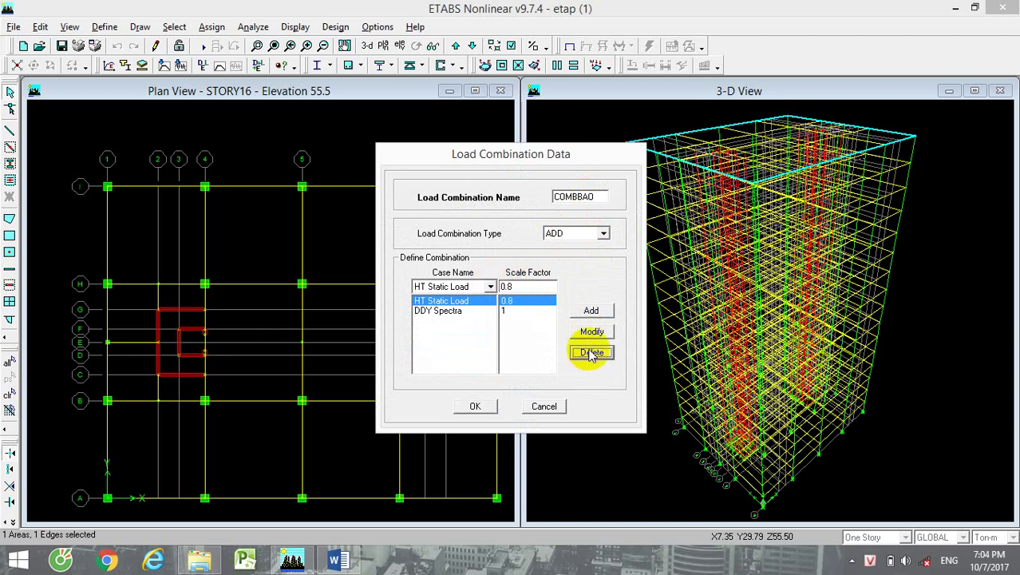
pyautogui.click(592, 353)
pyautogui.click(592, 353)
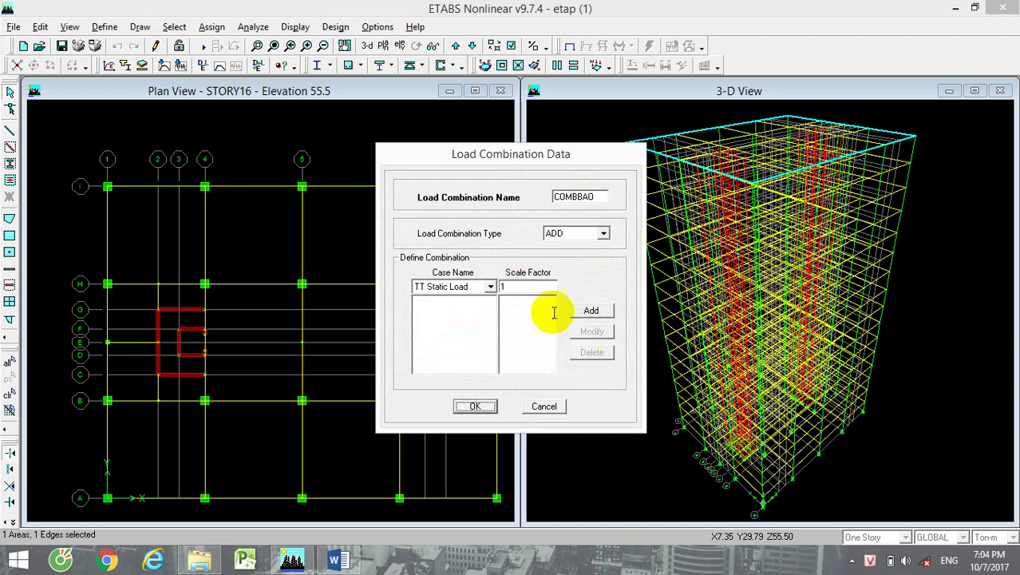
# - Add COMB1 Combo to the COMBBAO combination at scale factor 1
pyautogui.click(490, 286)
pyautogui.scroll(-4, 467, 359)
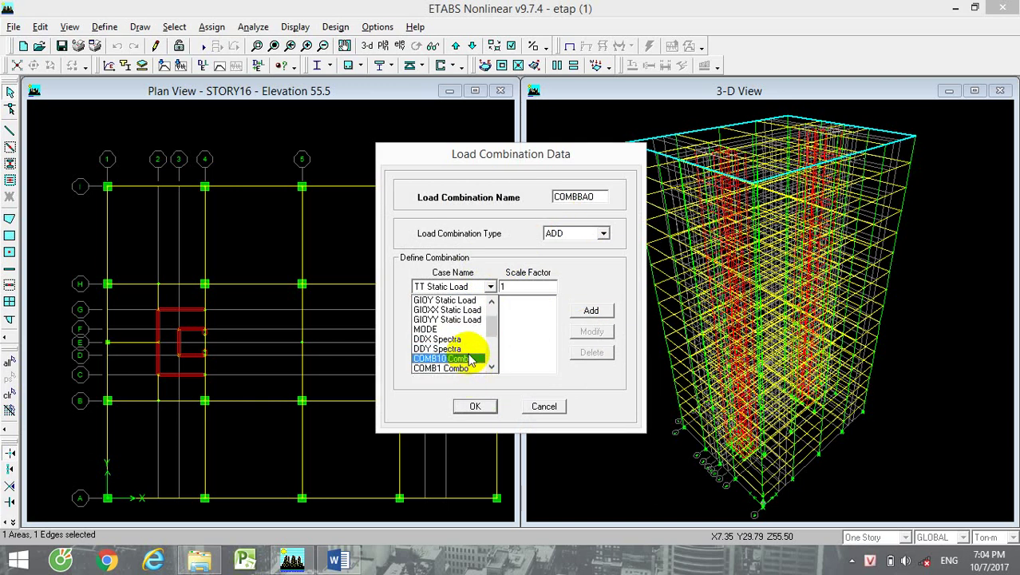
pyautogui.scroll(-1, 470, 361)
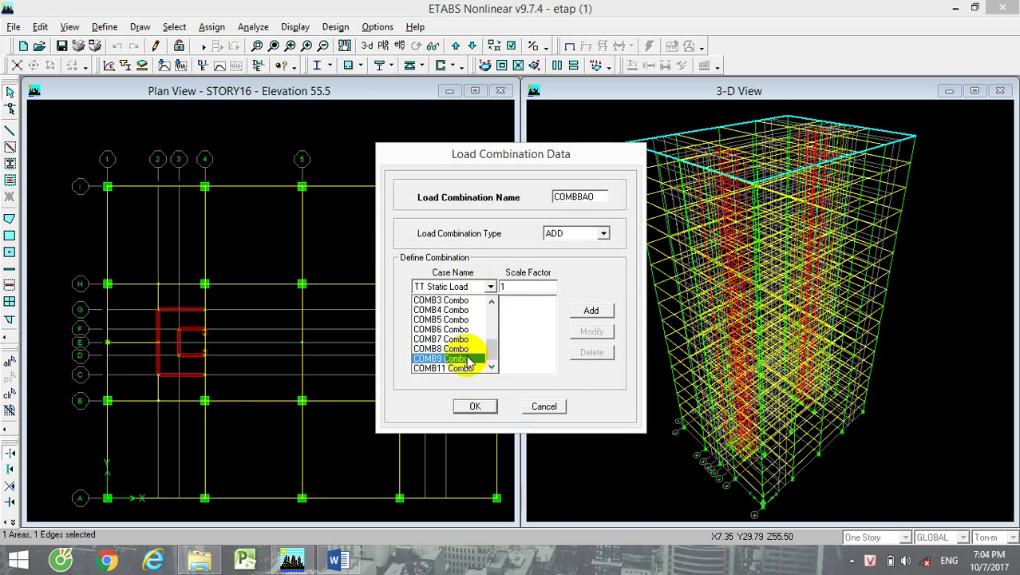
pyautogui.scroll(2, 469, 359)
pyautogui.click(467, 312)
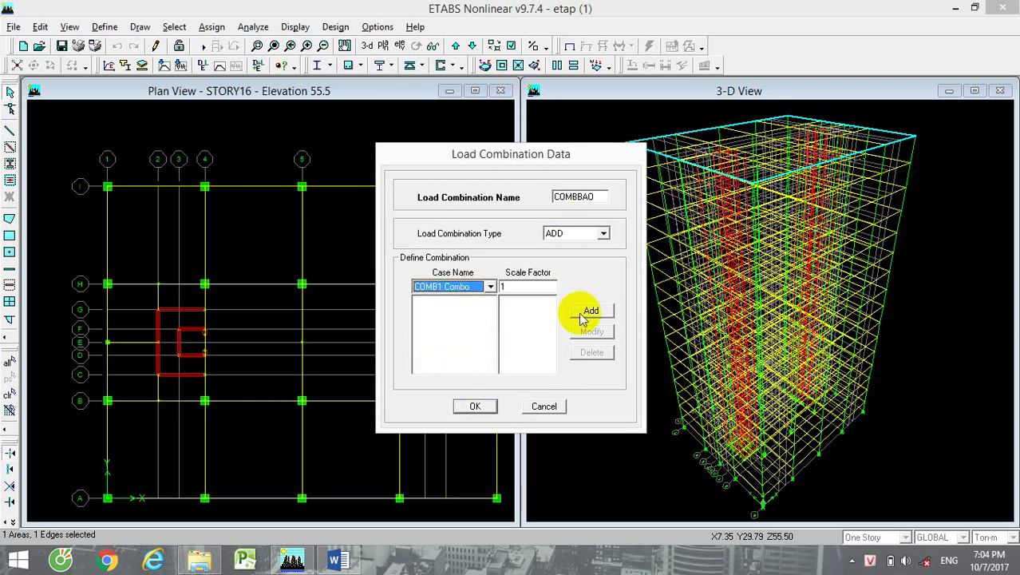
pyautogui.click(583, 316)
# - Add COMB2 Combo, COMB3 Combo and COMB4 Combo to COMBBAO, each at scale factor 1
pyautogui.click(490, 286)
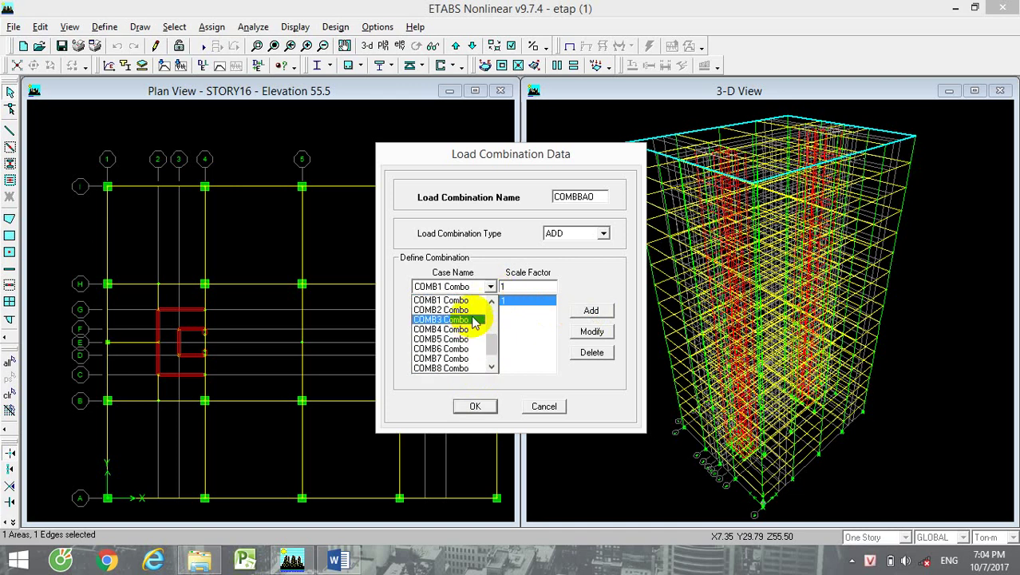
pyautogui.click(474, 321)
pyautogui.click(591, 310)
pyautogui.click(489, 288)
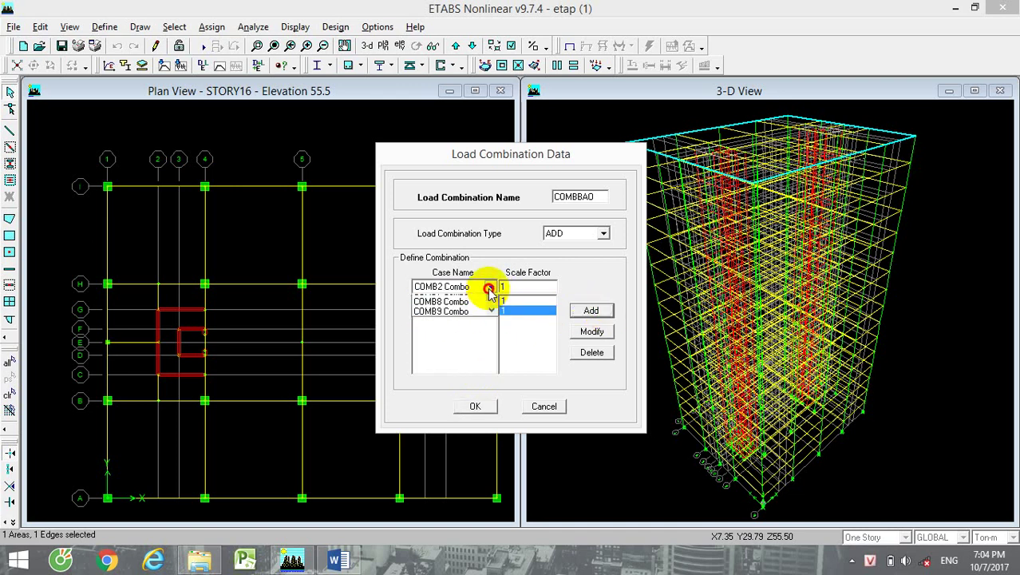
pyautogui.click(477, 311)
pyautogui.click(590, 310)
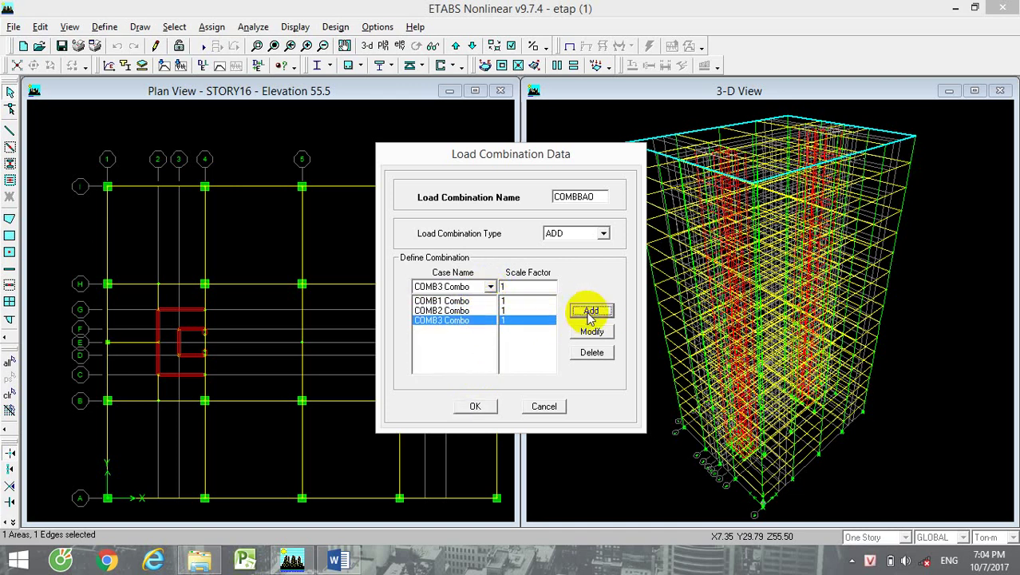
pyautogui.click(491, 288)
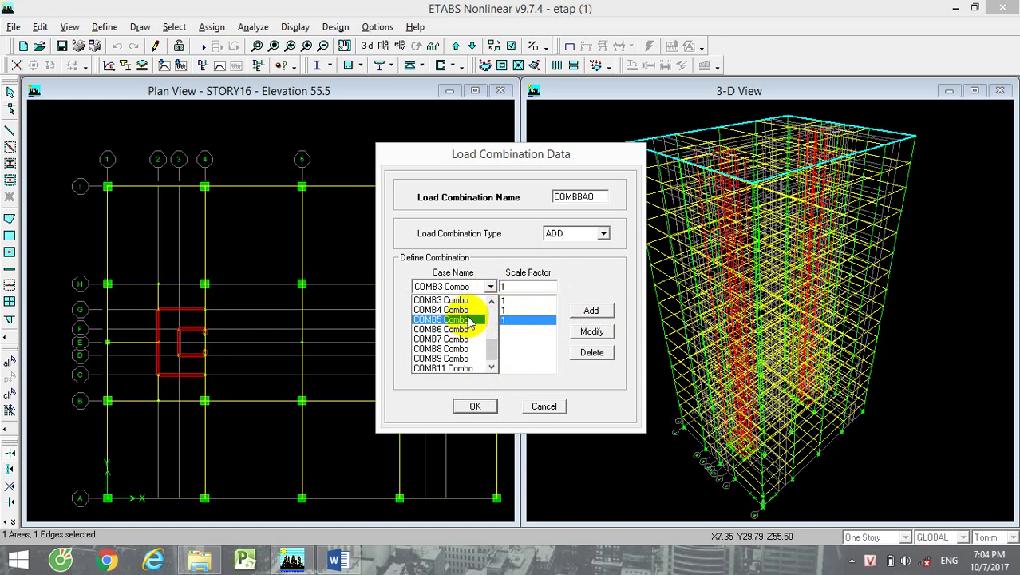
pyautogui.click(478, 330)
pyautogui.click(587, 312)
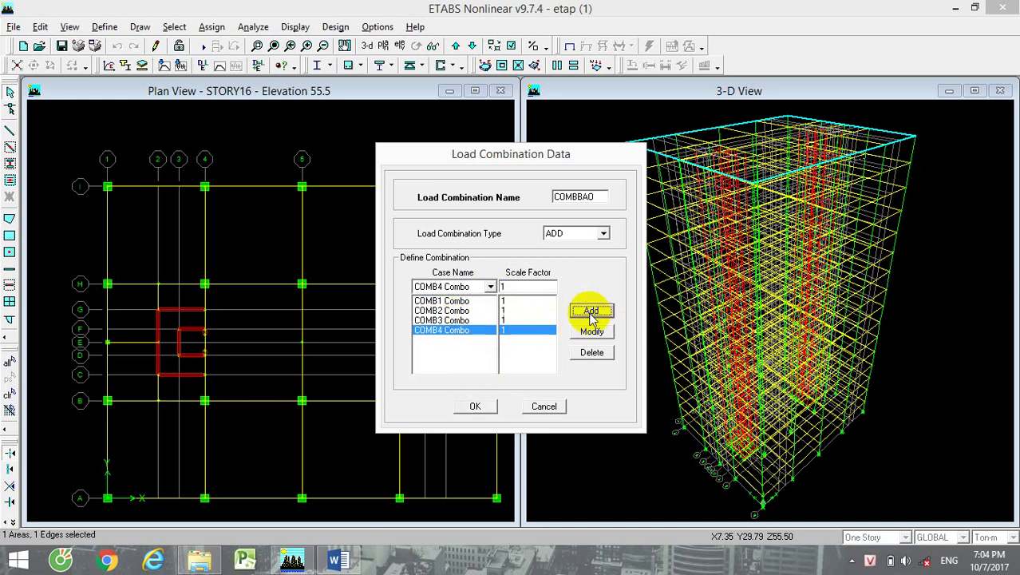
# - Add COMB5 Combo, COMB6 Combo, COMB7 Combo and COMB8 Combo to COMBBAO, each at scale factor 1
pyautogui.click(491, 287)
pyautogui.click(474, 322)
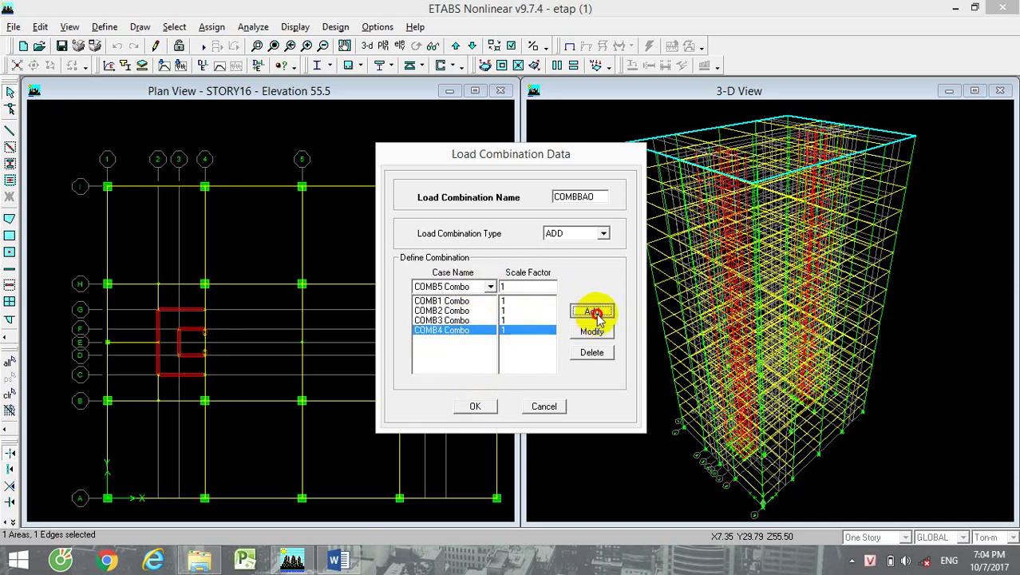
pyautogui.click(590, 310)
pyautogui.click(491, 288)
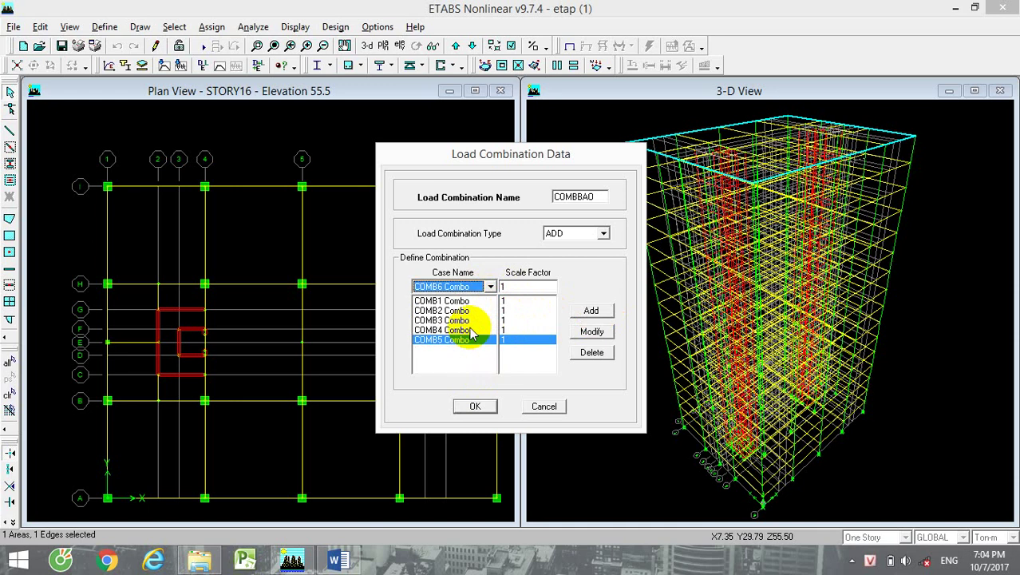
pyautogui.click(590, 311)
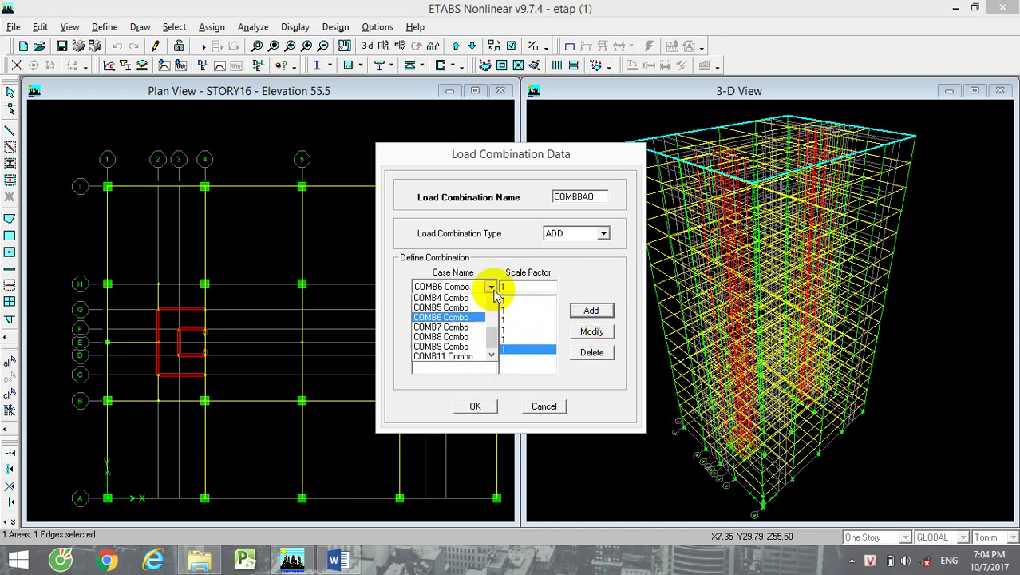
pyautogui.click(477, 338)
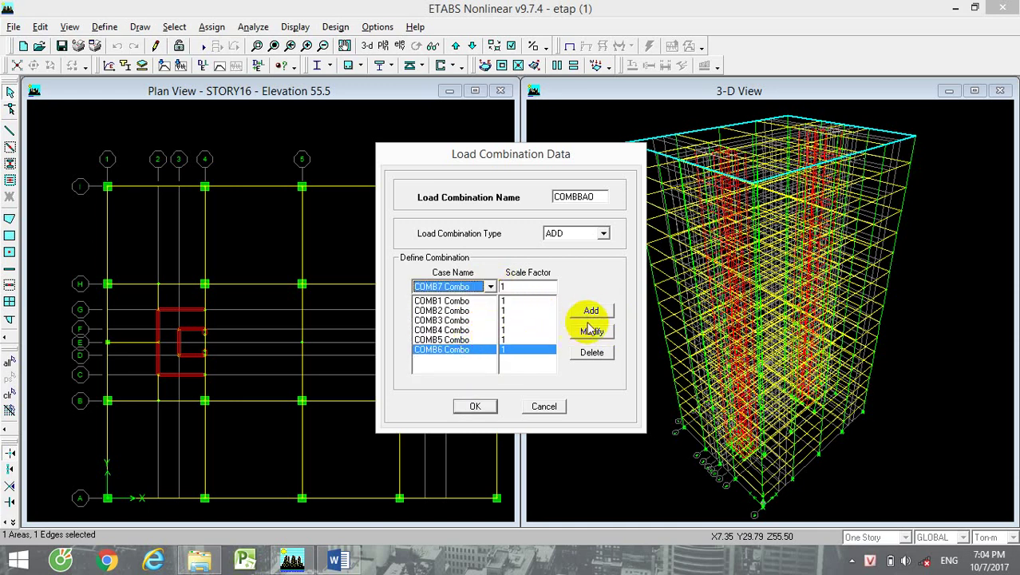
pyautogui.click(590, 312)
pyautogui.click(491, 287)
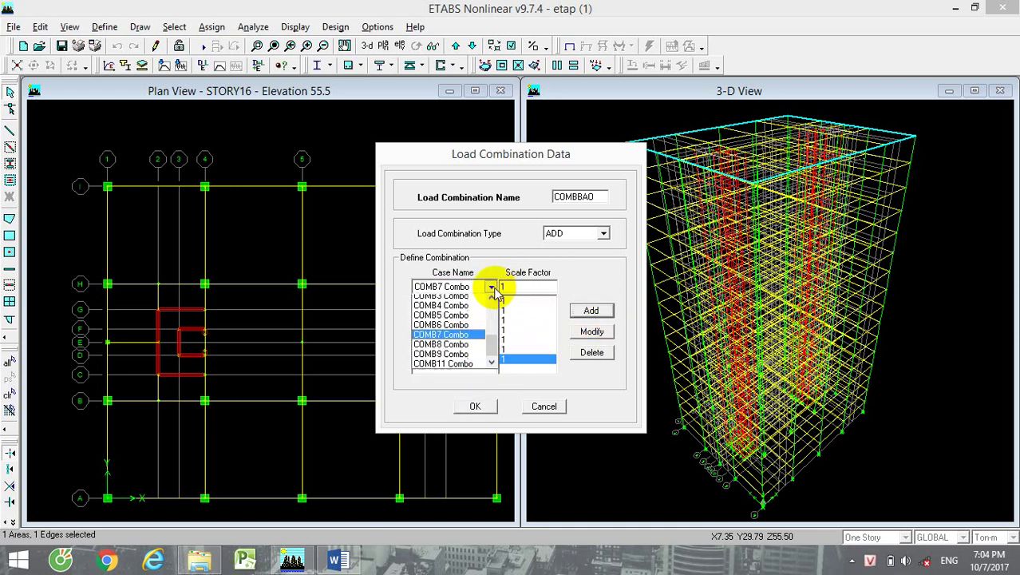
pyautogui.click(479, 345)
pyautogui.click(591, 311)
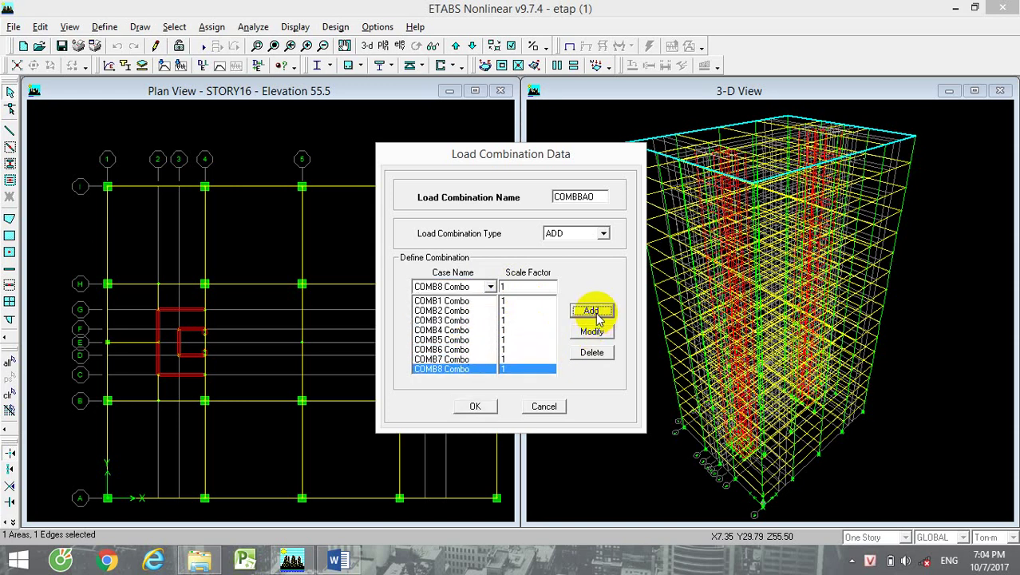
# - Add COMB9 Combo and COMB10 Combo to the COMBBAO combination, each at scale factor 1
pyautogui.click(491, 286)
pyautogui.click(471, 359)
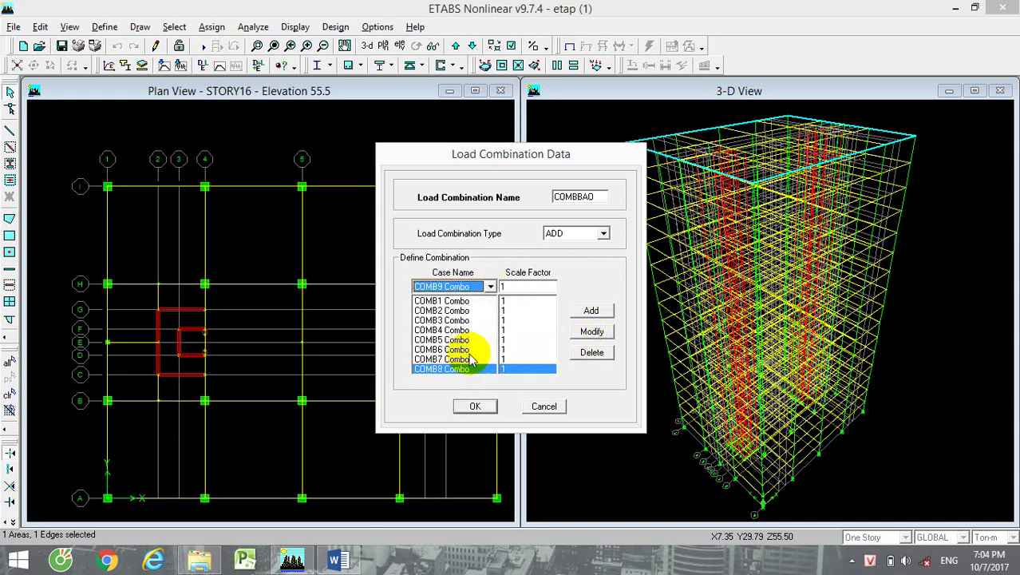
pyautogui.click(590, 310)
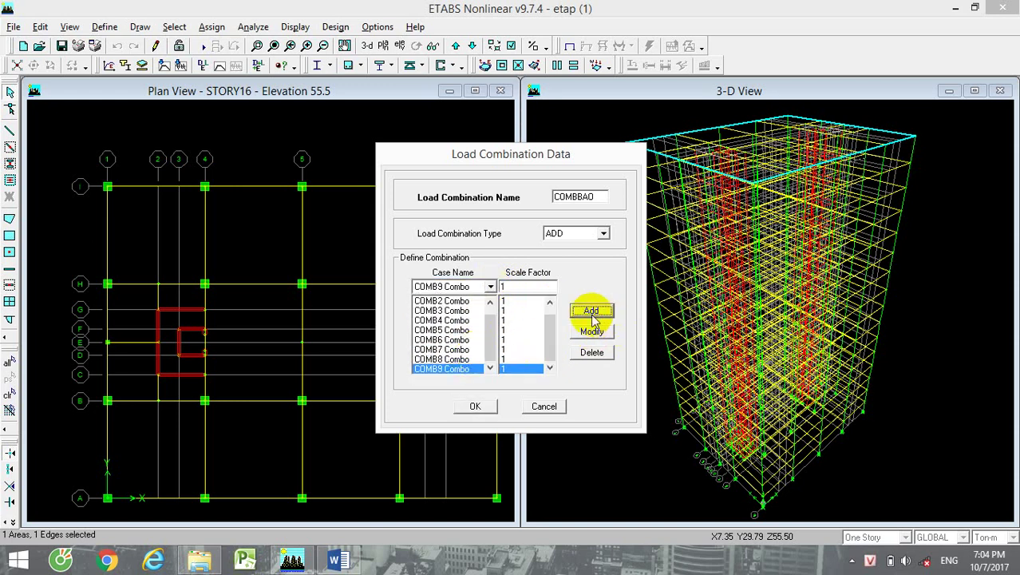
pyautogui.click(491, 287)
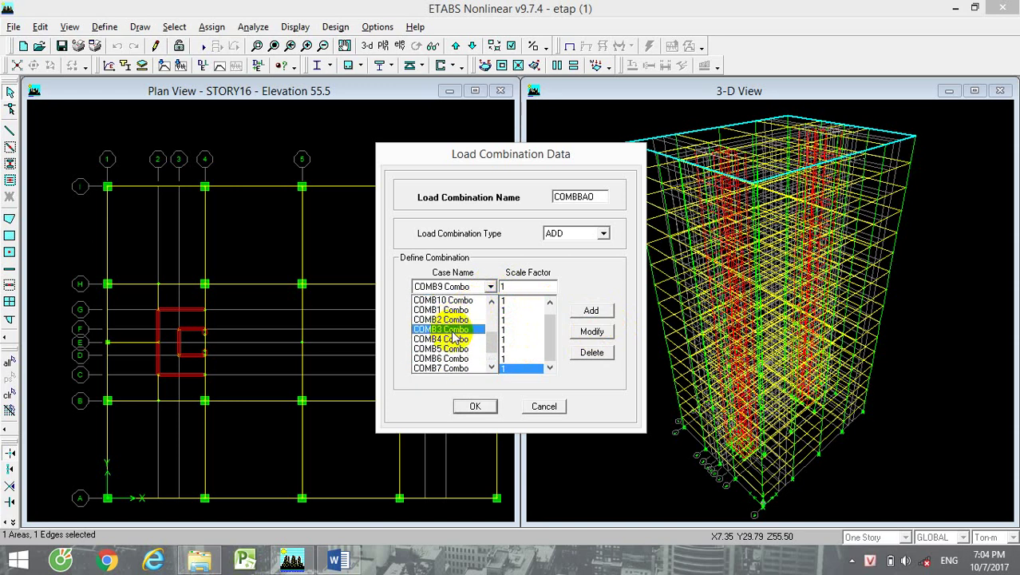
pyautogui.click(444, 301)
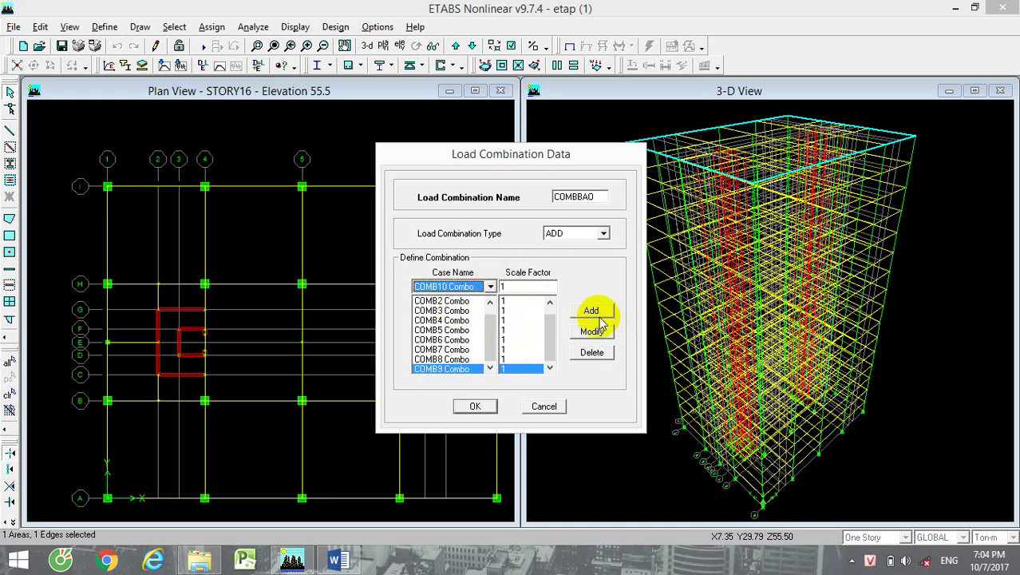
pyautogui.click(596, 312)
# - Add COMB11 Combo at scale factor 1 and save COMBBAO as an ENVE type combination
pyautogui.click(491, 289)
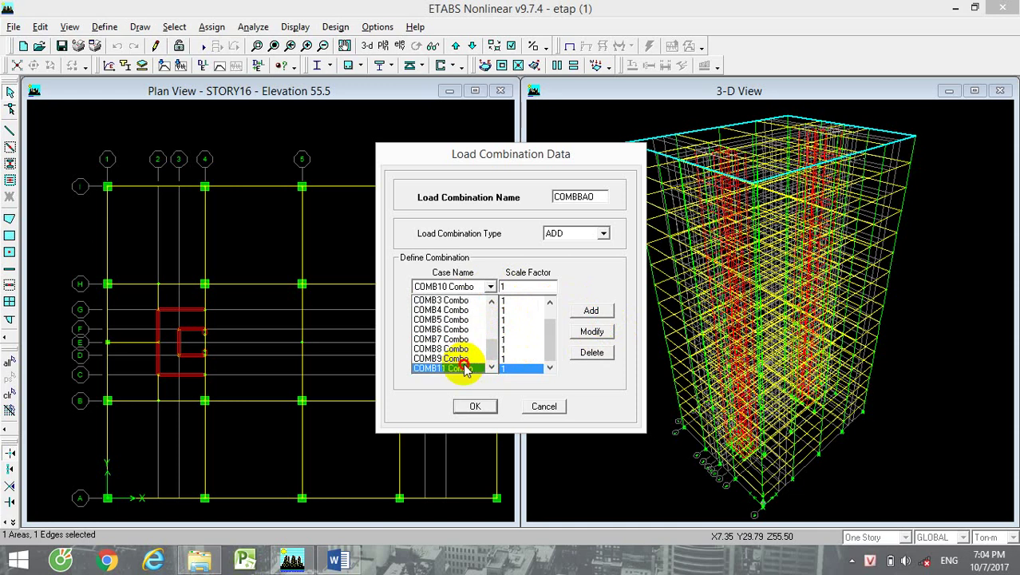
pyautogui.click(459, 368)
pyautogui.click(591, 311)
pyautogui.click(604, 233)
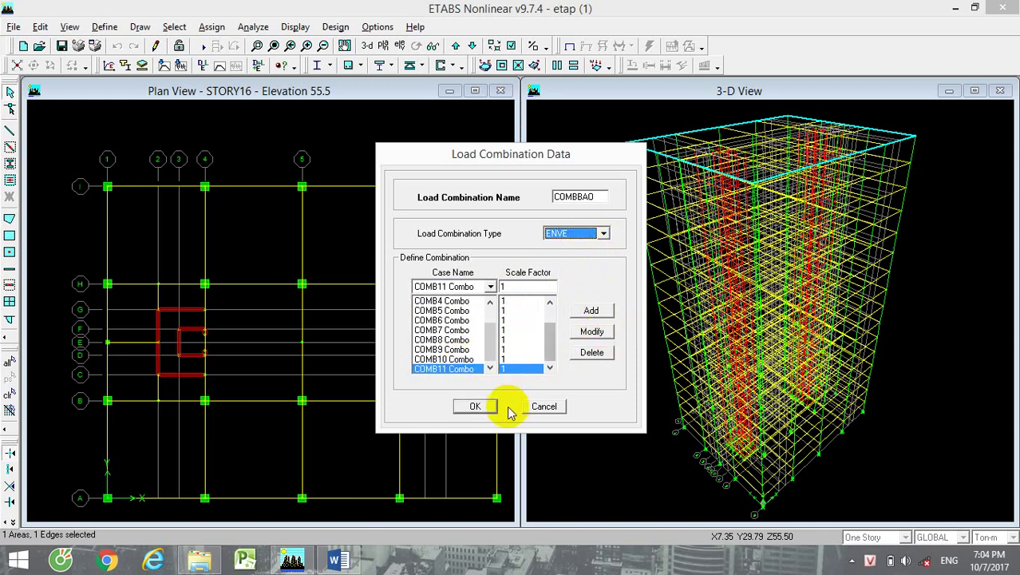
pyautogui.click(476, 406)
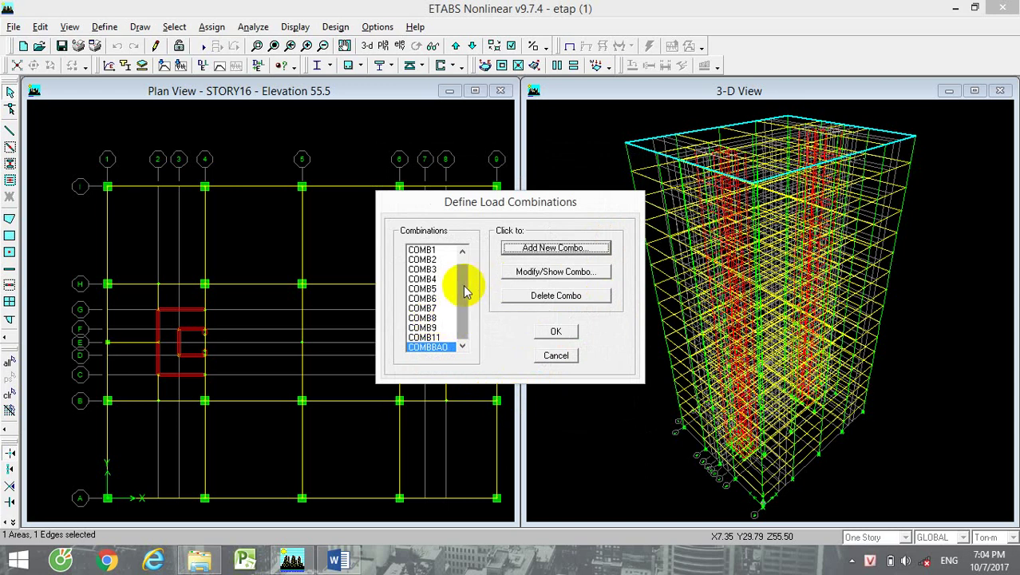
# - Review the load cases and scale factors of COMB10, and accept all the load combination definitions
pyautogui.moveTo(463, 282); pyautogui.dragTo(462, 264)
pyautogui.click(437, 253)
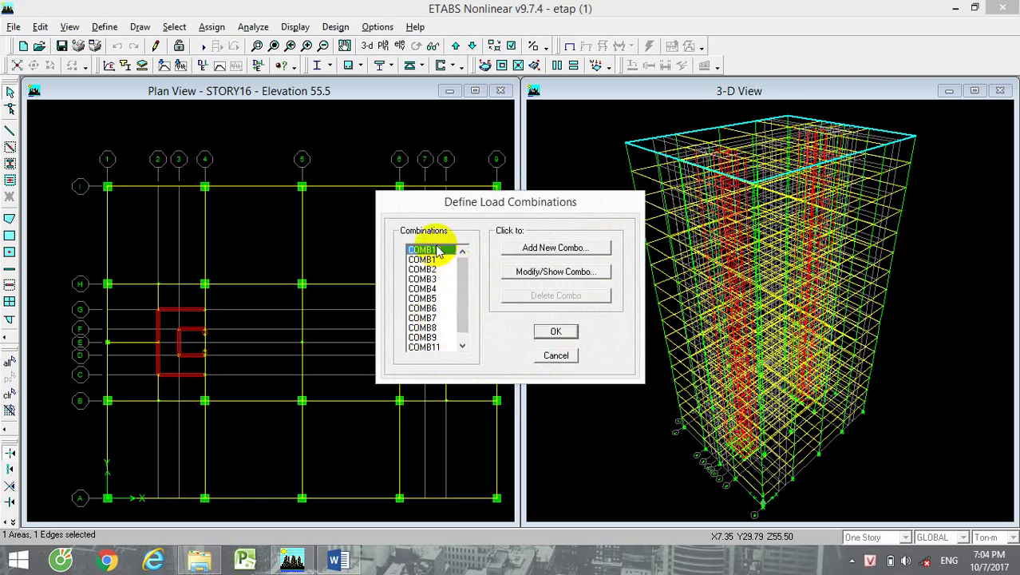
pyautogui.click(555, 272)
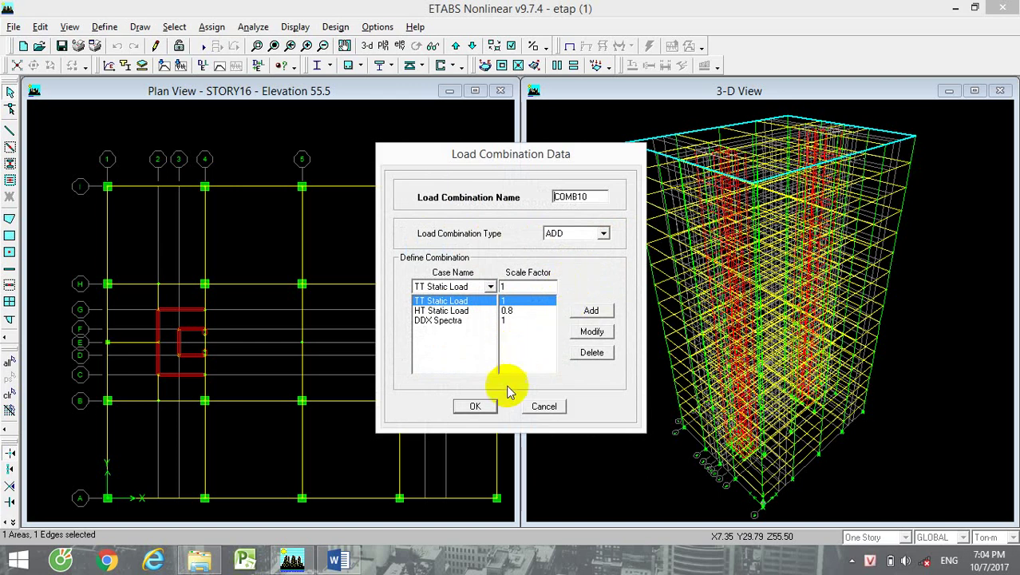
pyautogui.click(475, 406)
pyautogui.click(557, 332)
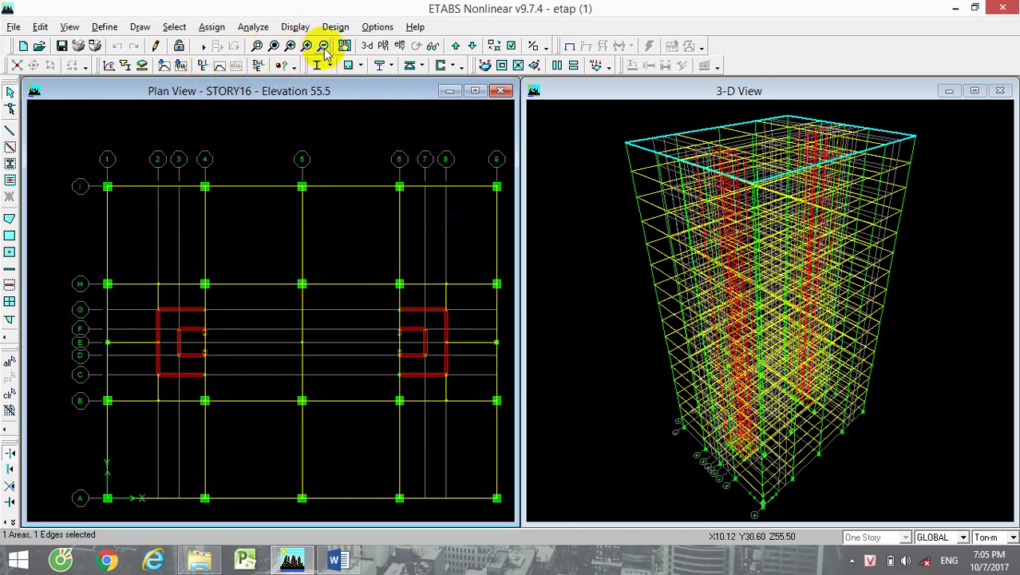
# - Run the analysis of the model and switch the STORY16 plan view to a 3-D view
pyautogui.click(202, 46)
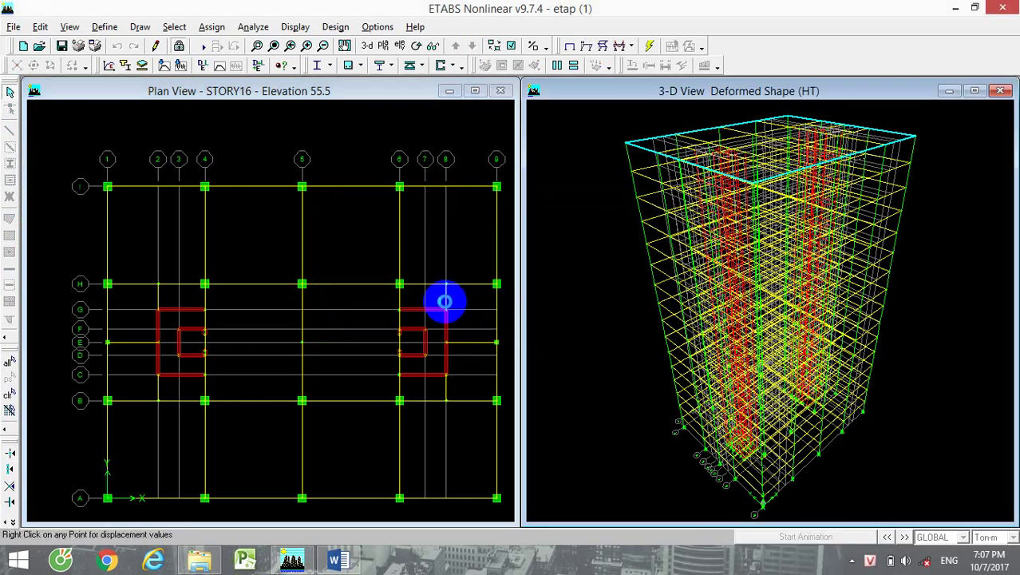
pyautogui.click(444, 301)
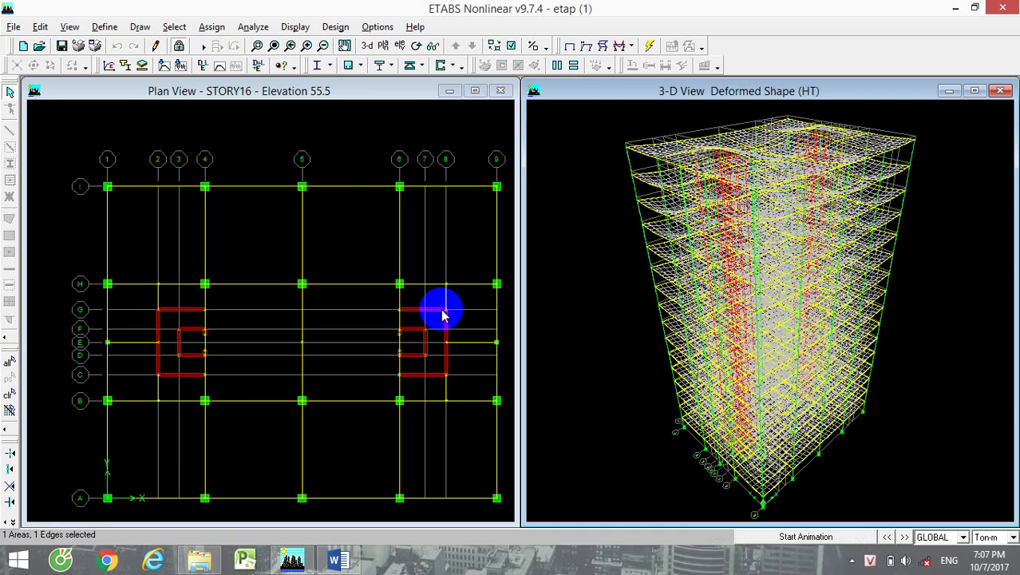
pyautogui.click(364, 189)
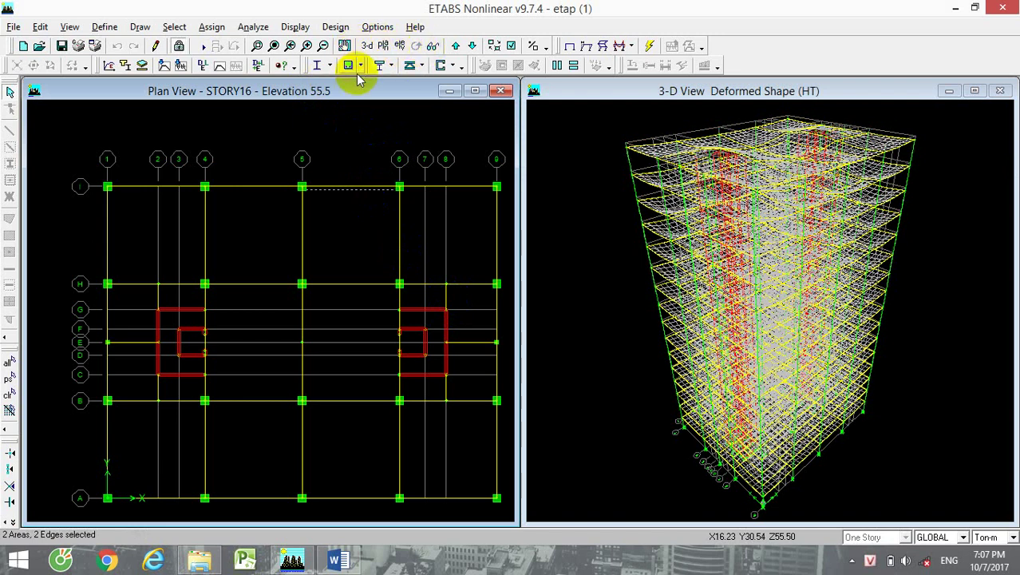
pyautogui.click(364, 46)
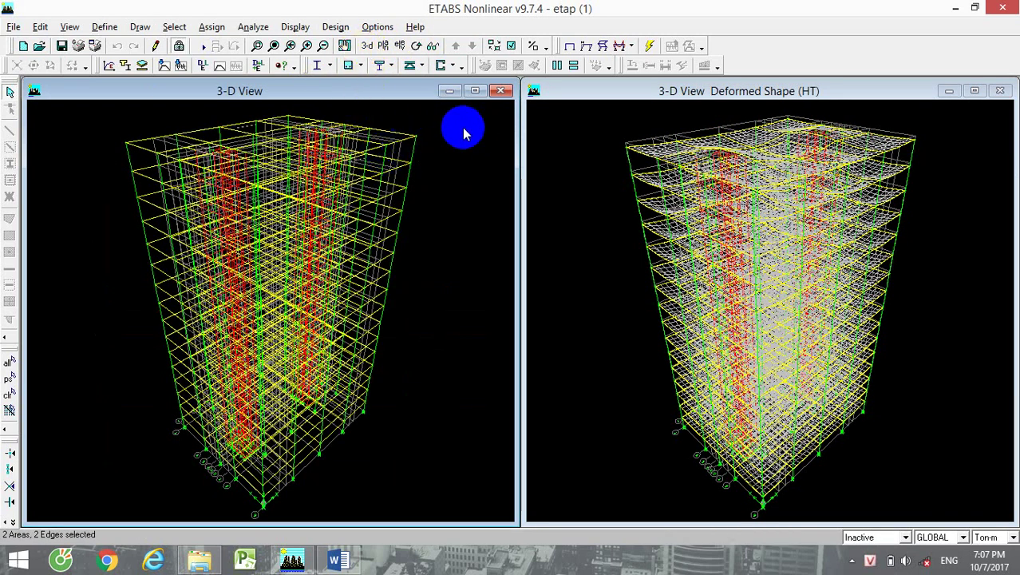
# - Display the deformed shape for COMBBAO Combo in the undeformed 3-D view
pyautogui.click(587, 48)
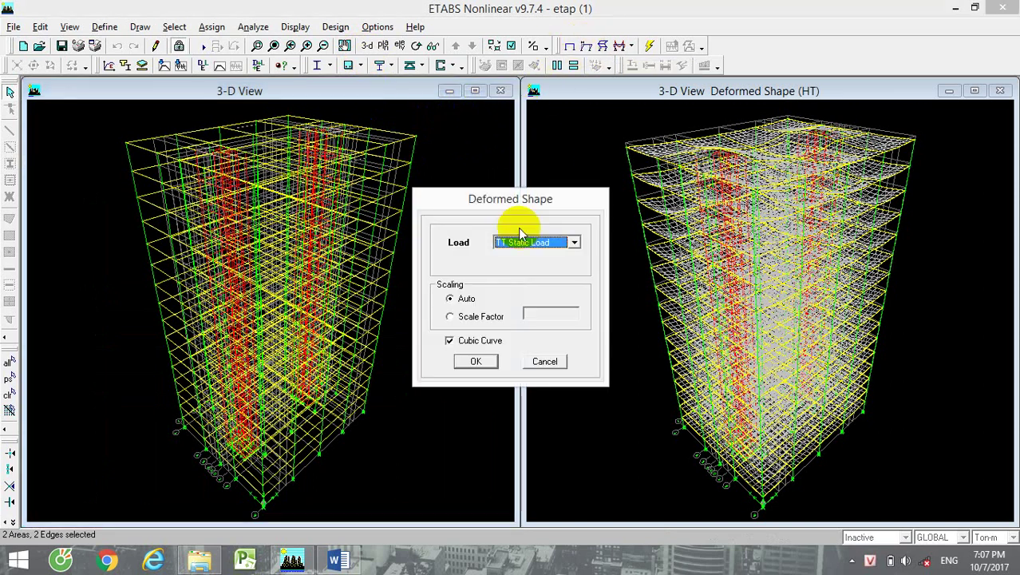
pyautogui.click(574, 243)
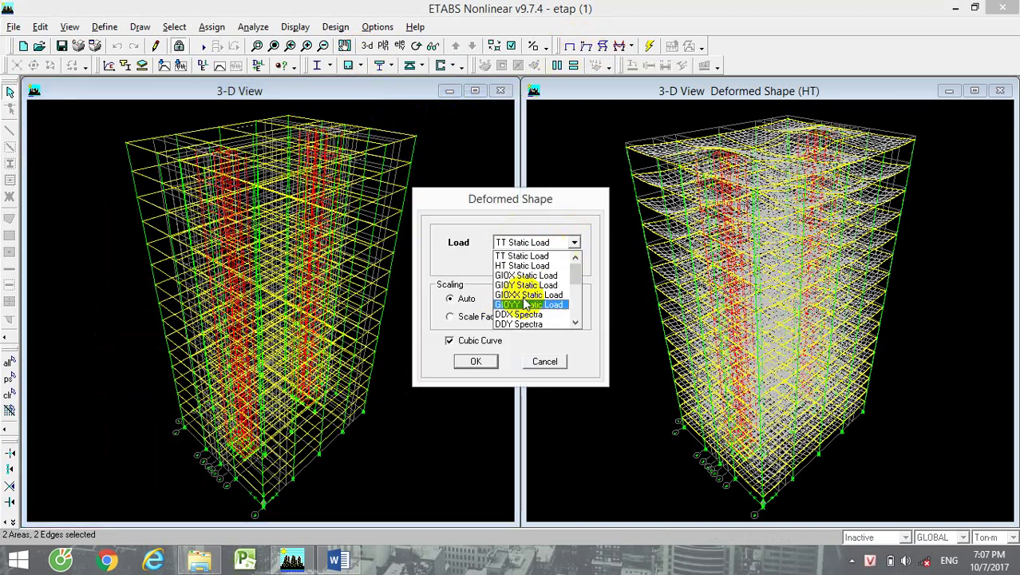
pyautogui.scroll(-3, 527, 316)
pyautogui.scroll(-3, 526, 317)
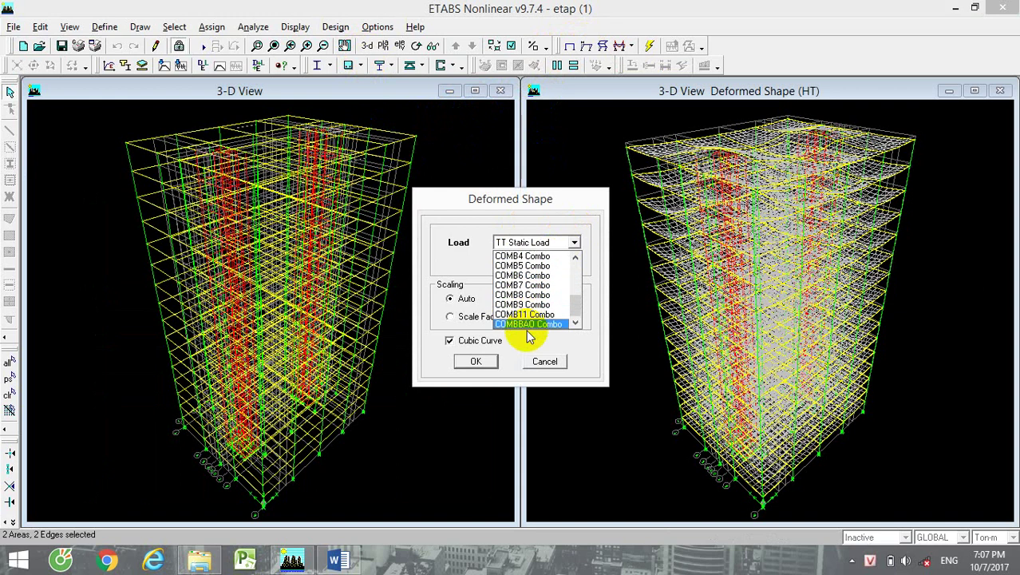
pyautogui.click(528, 324)
pyautogui.click(478, 361)
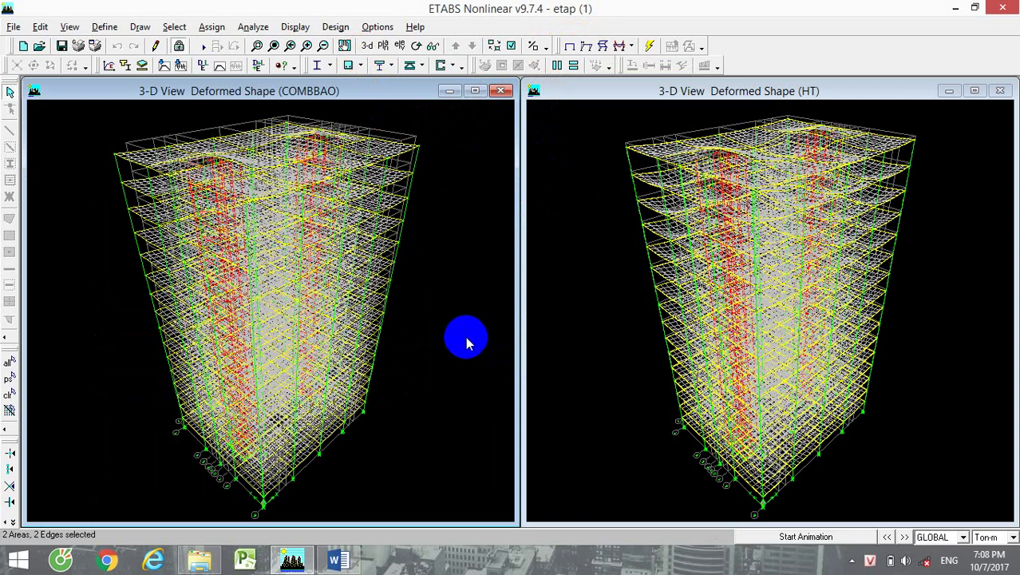
# - Check the point displacements at the building's STORY16 corner (point 5) under COMBBAO, and close the results
pyautogui.click(419, 149)
pyautogui.click(418, 149)
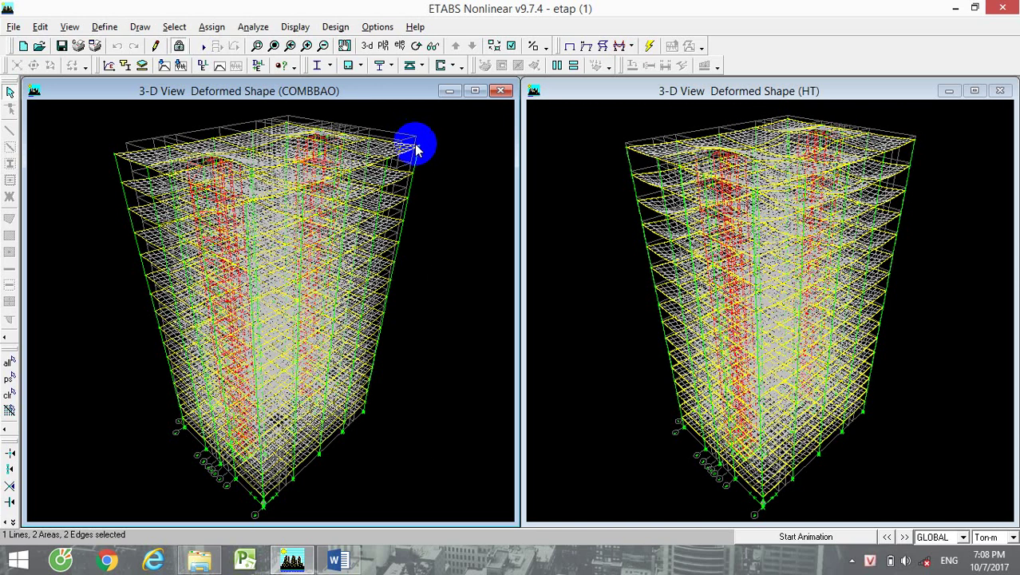
pyautogui.click(417, 146)
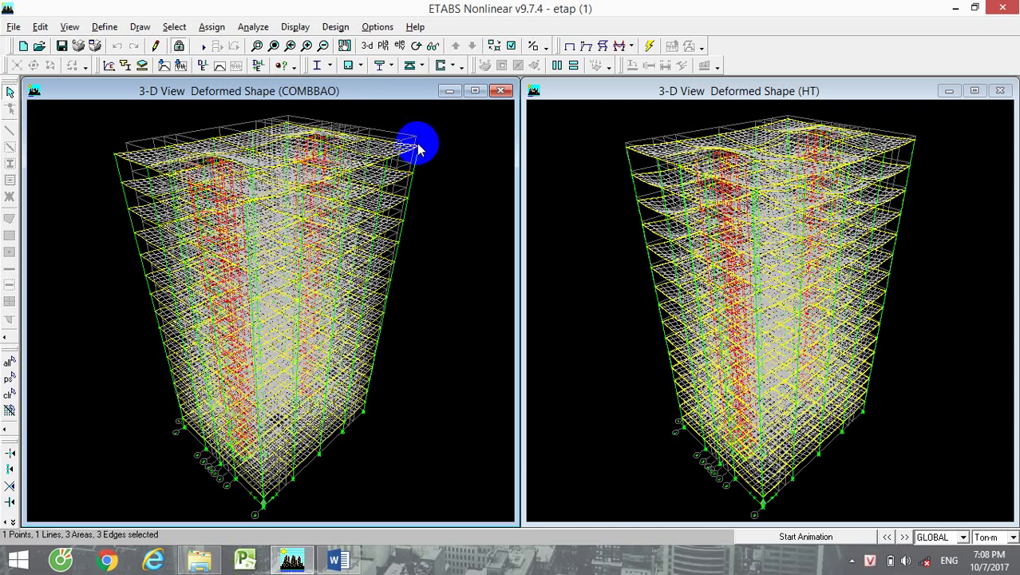
pyautogui.rightClick(418, 148)
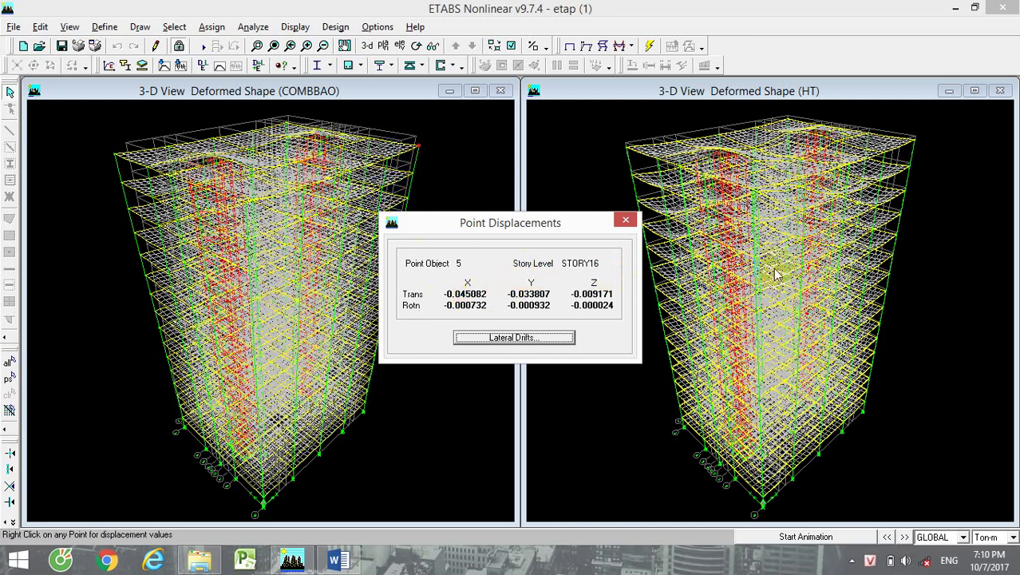
pyautogui.rightClick(675, 240)
pyautogui.click(625, 220)
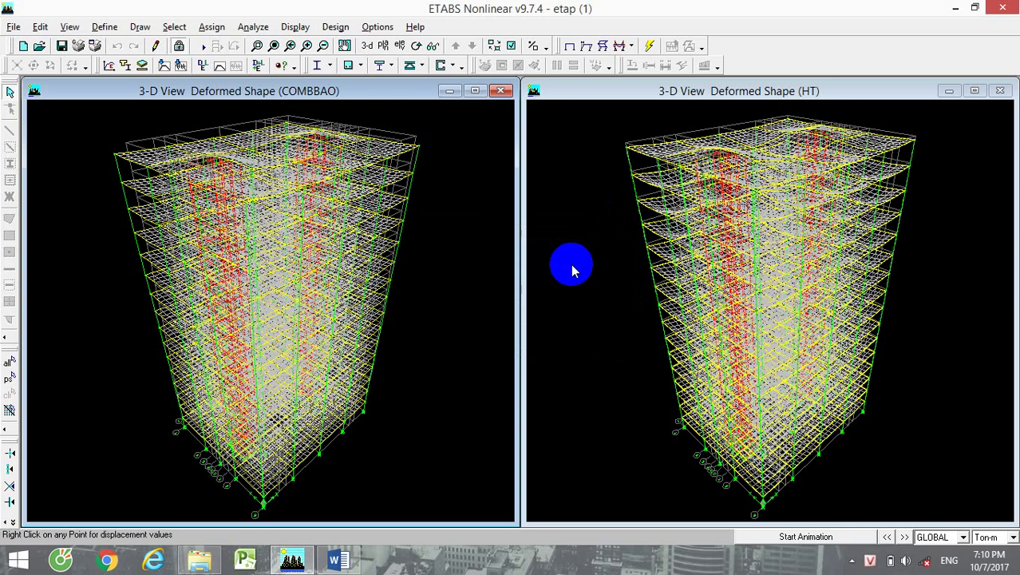
# - Examine the user-defined wind loads per story of the GIOY static load case without changing them
pyautogui.click(106, 26)
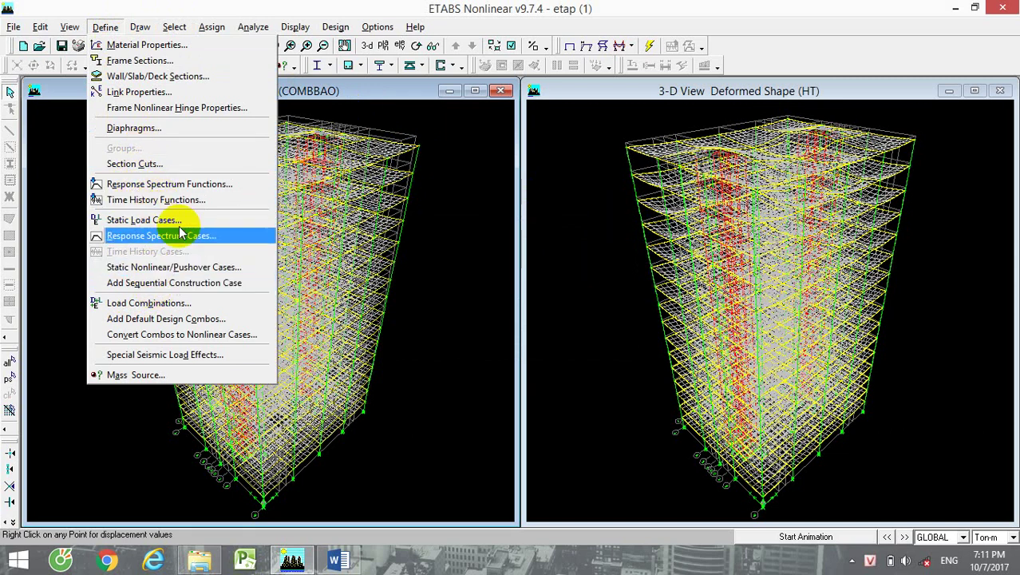
pyautogui.moveTo(377, 26)
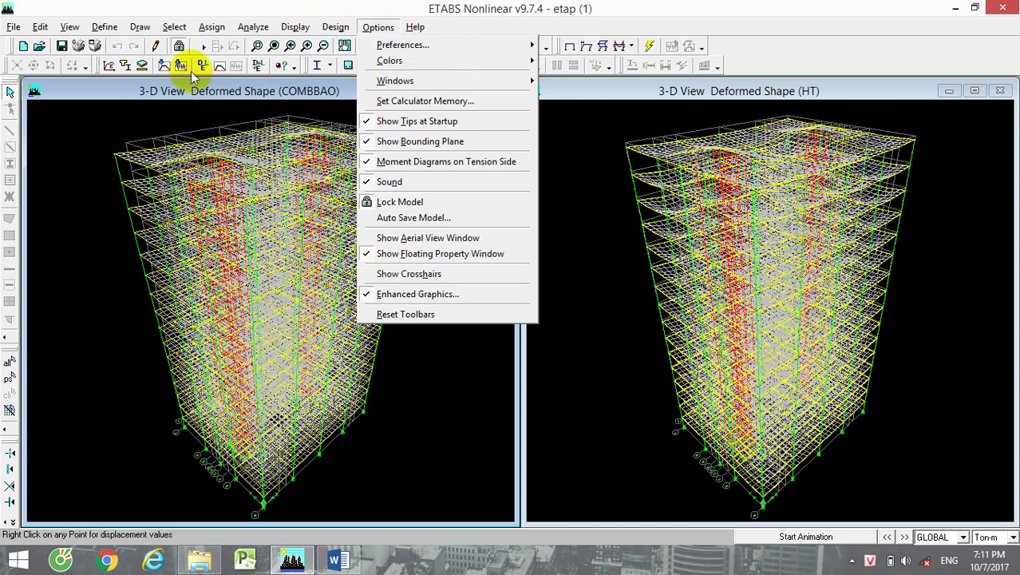
pyautogui.moveTo(106, 27)
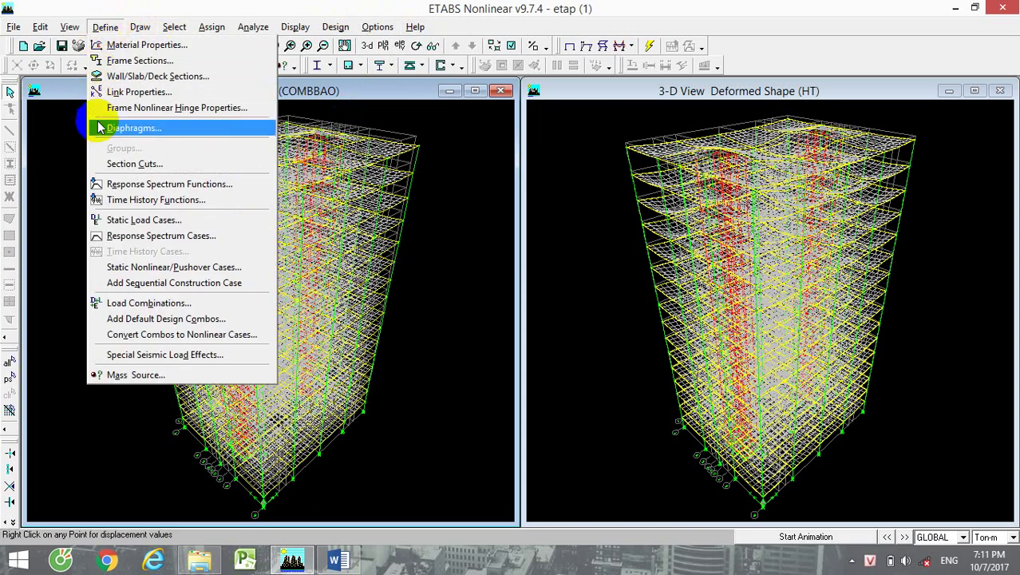
pyautogui.click(136, 221)
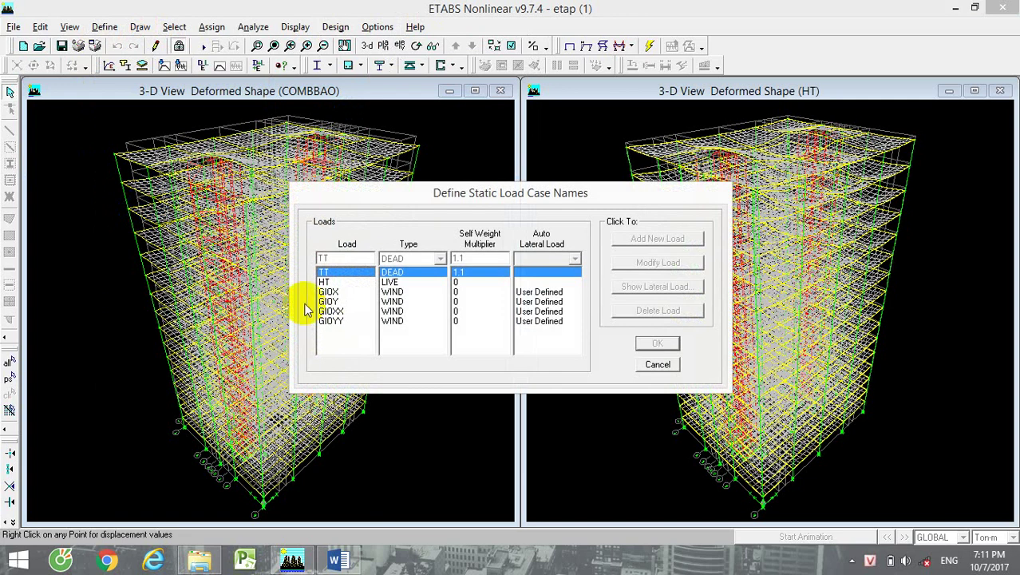
pyautogui.click(352, 302)
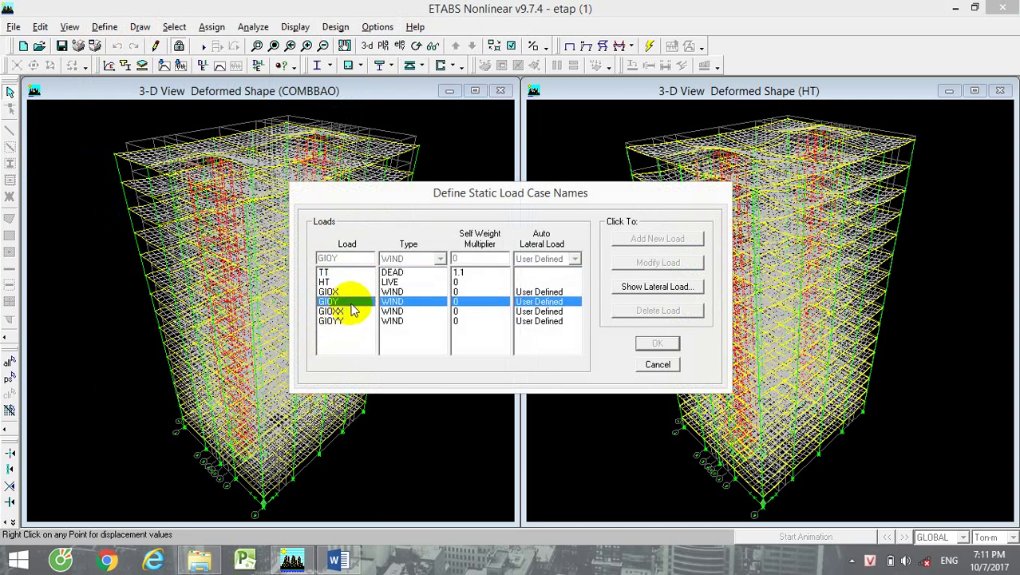
pyautogui.click(633, 288)
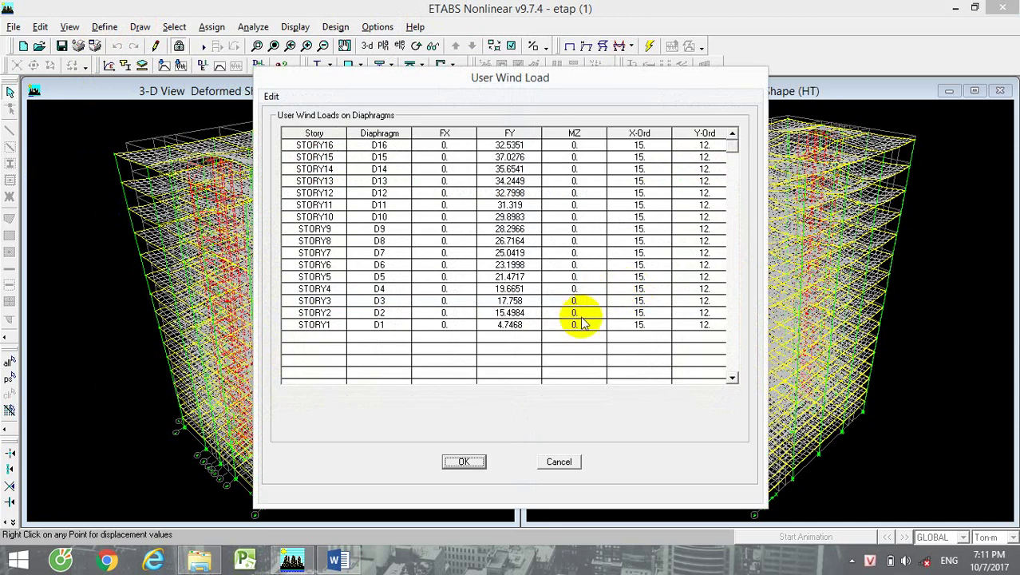
pyautogui.click(558, 461)
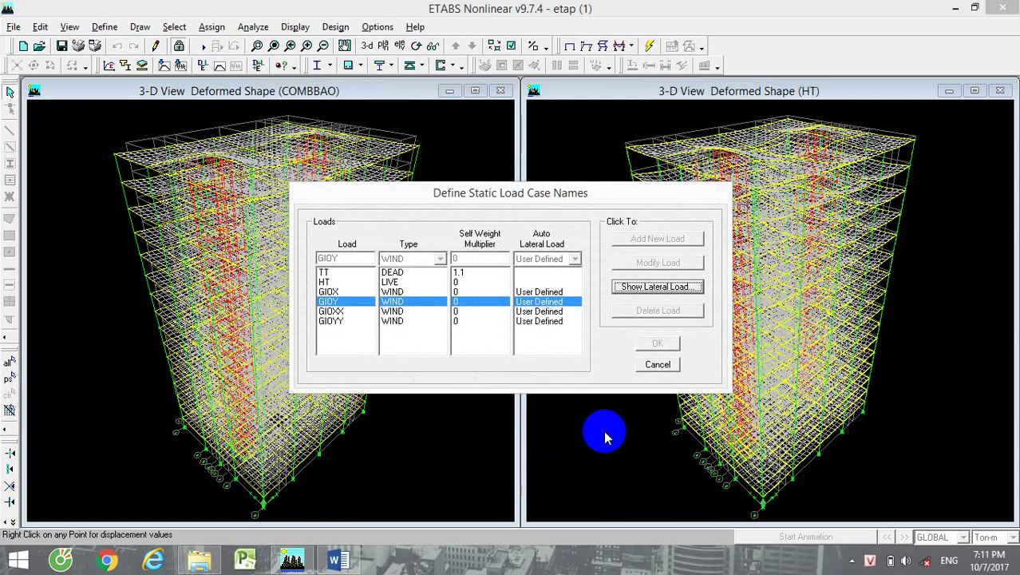
# - Close the static load case definitions unchanged, switch to Excel with the workbook "1. gio dong (T. hai)", and end the macro debugging prompt
pyautogui.click(653, 364)
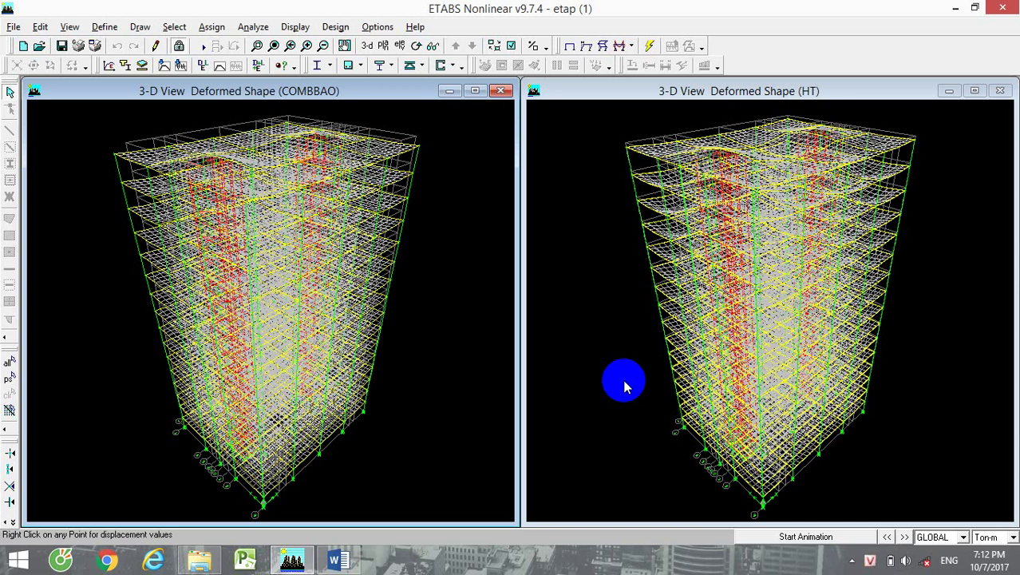
pyautogui.click(954, 8)
pyautogui.click(957, 6)
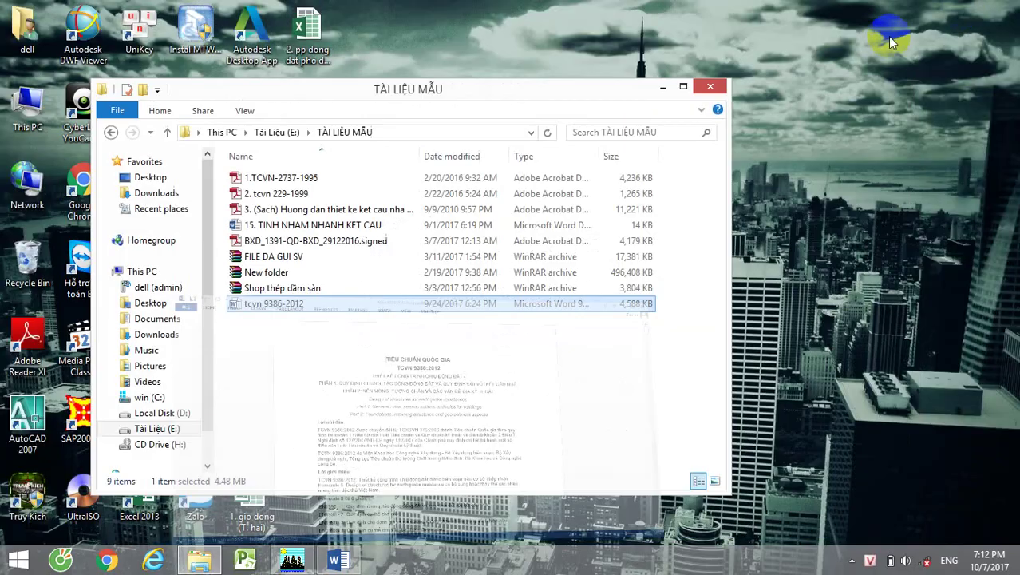
pyautogui.click(664, 87)
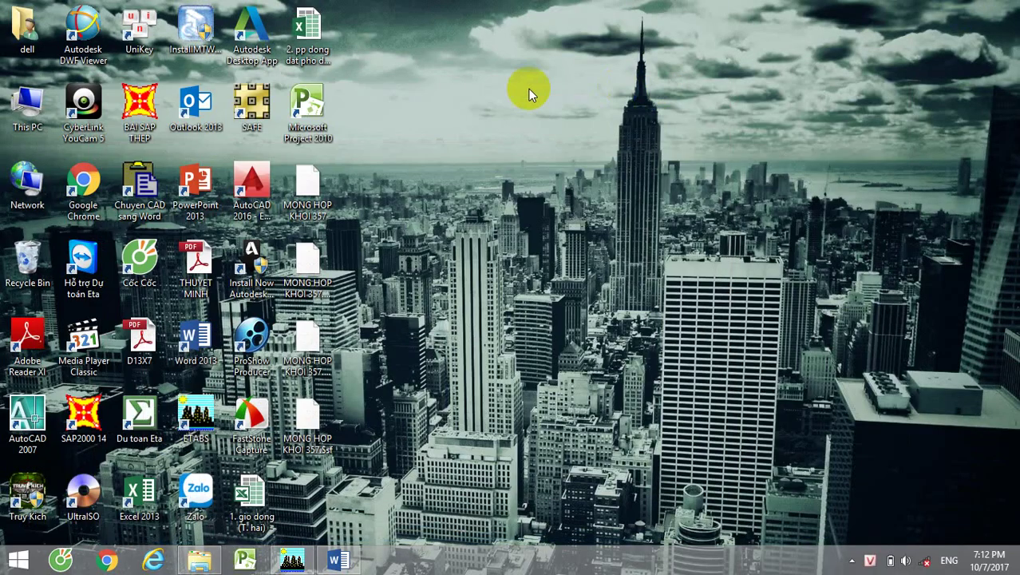
pyautogui.doubleClick(249, 511)
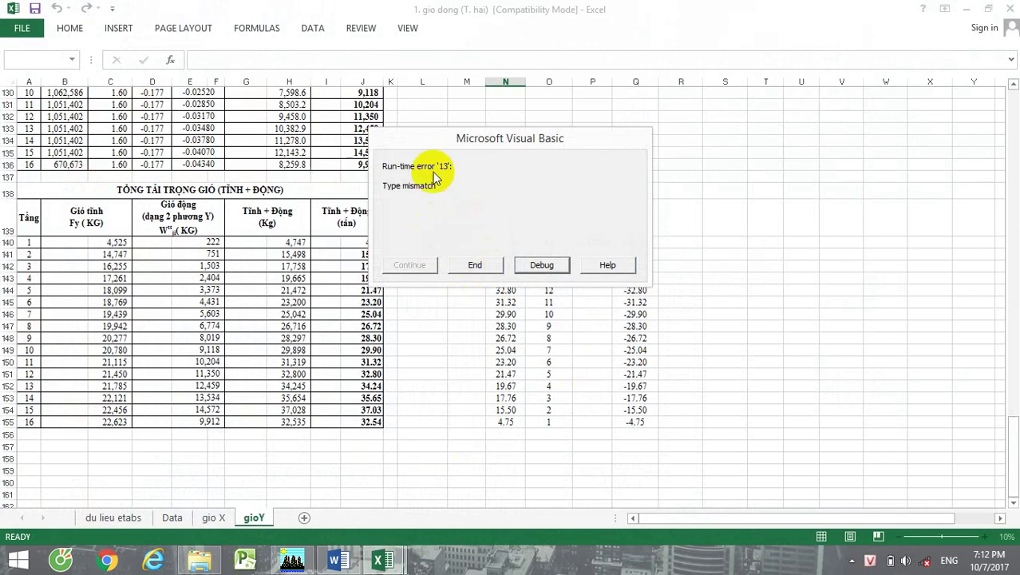
pyautogui.click(475, 265)
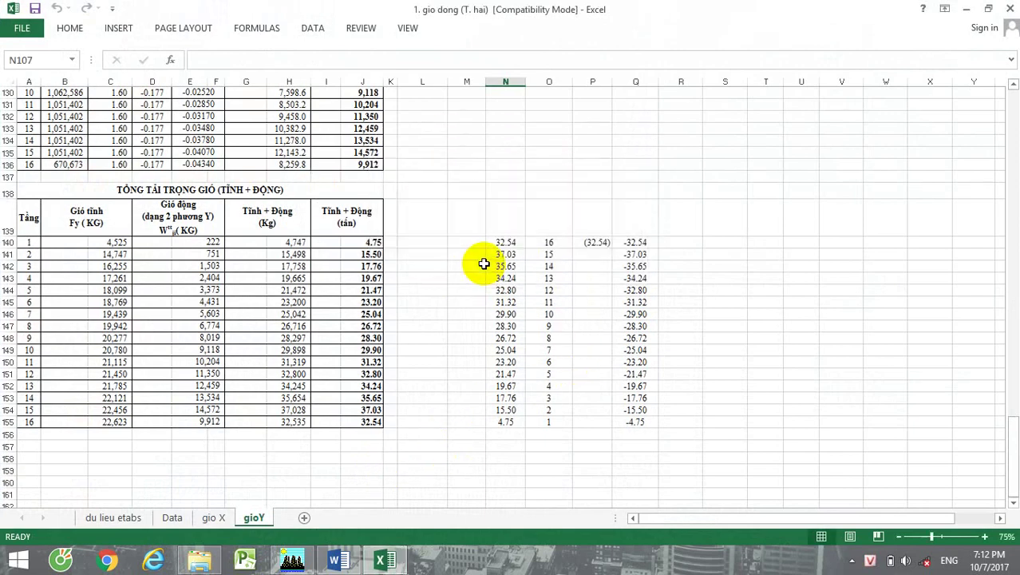
# - Review the gioY sheet from its beginning, covering the Y-direction input data, mode periods and static wind load table per story
pyautogui.scroll(14, 397, 351)
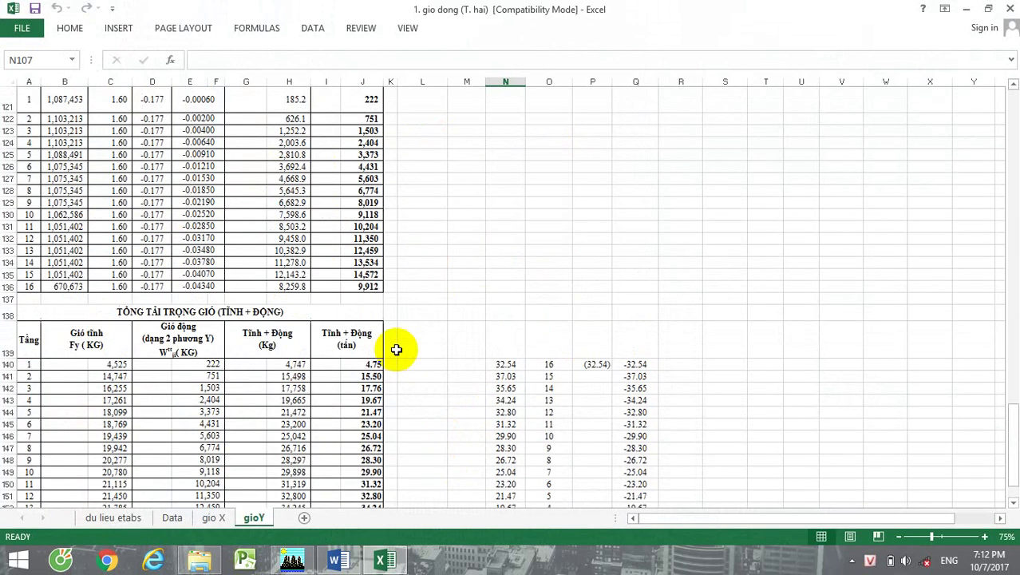
pyautogui.scroll(15, 399, 346)
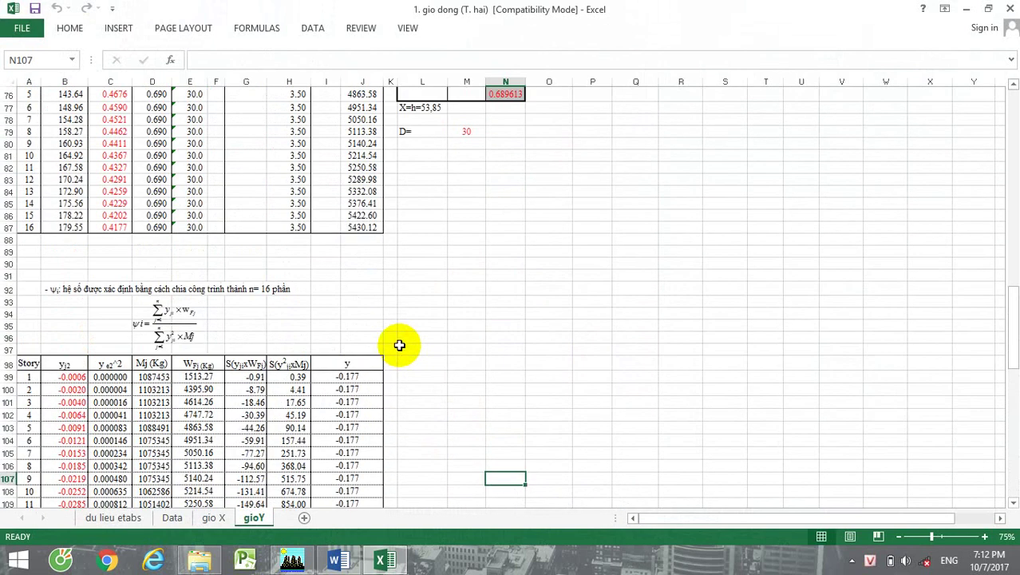
pyautogui.scroll(14, 399, 345)
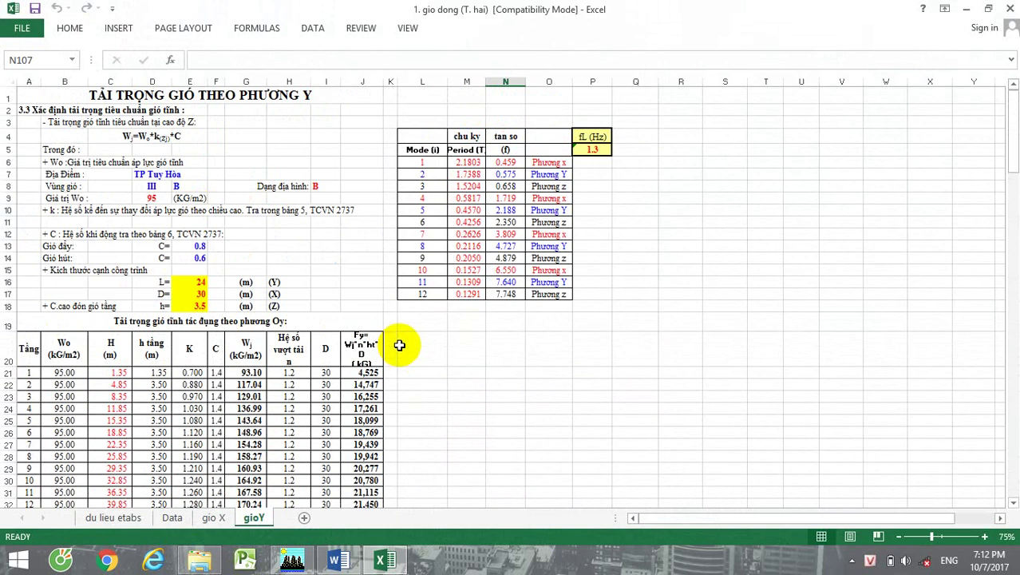
pyautogui.scroll(-5, 399, 344)
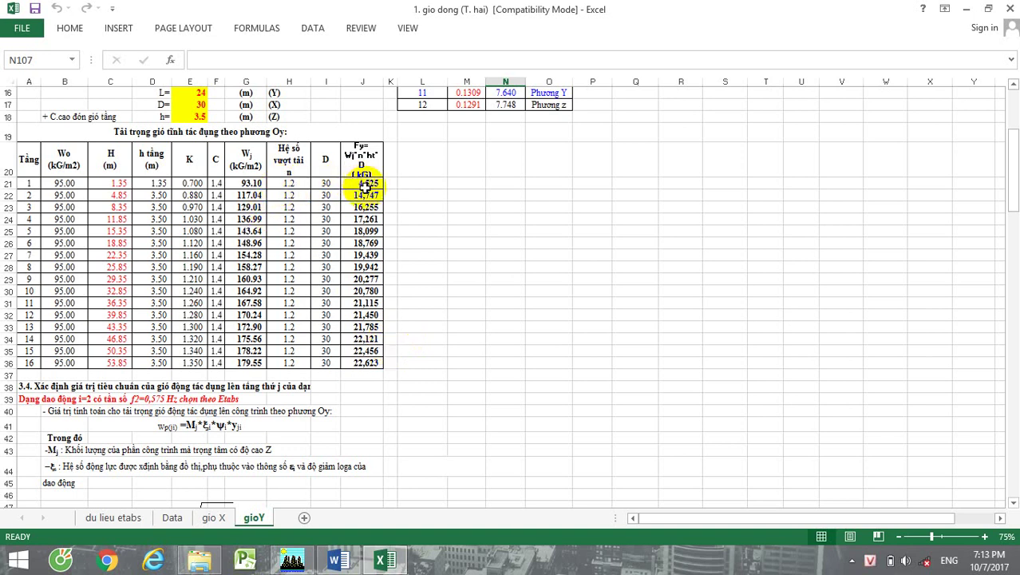
pyautogui.scroll(-3, 356, 319)
pyautogui.scroll(-4, 356, 320)
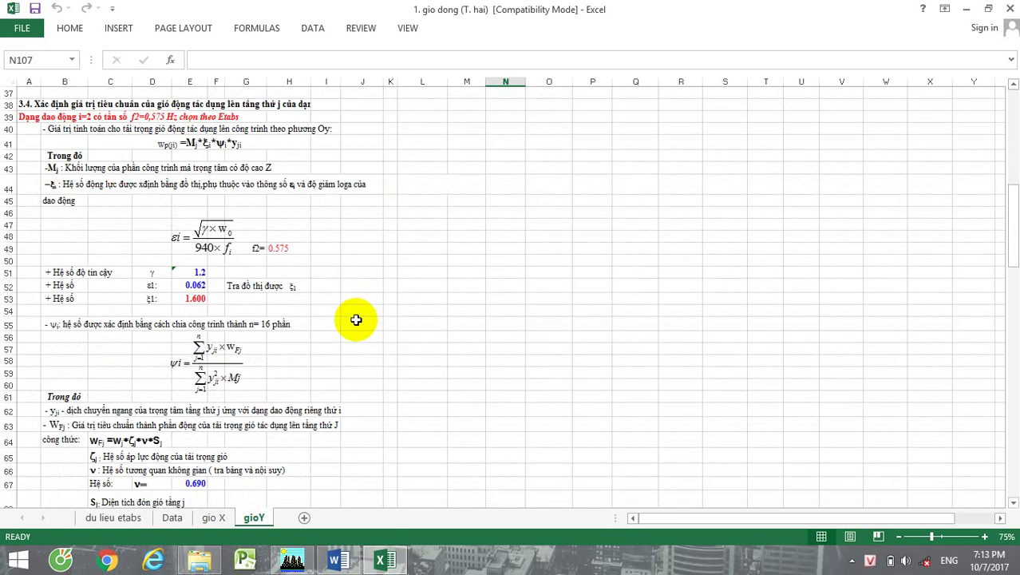
# - Examine the dynamic wind coefficients, the WFj table per story and the ψi calculation table on the gioY sheet
pyautogui.scroll(-5, 356, 319)
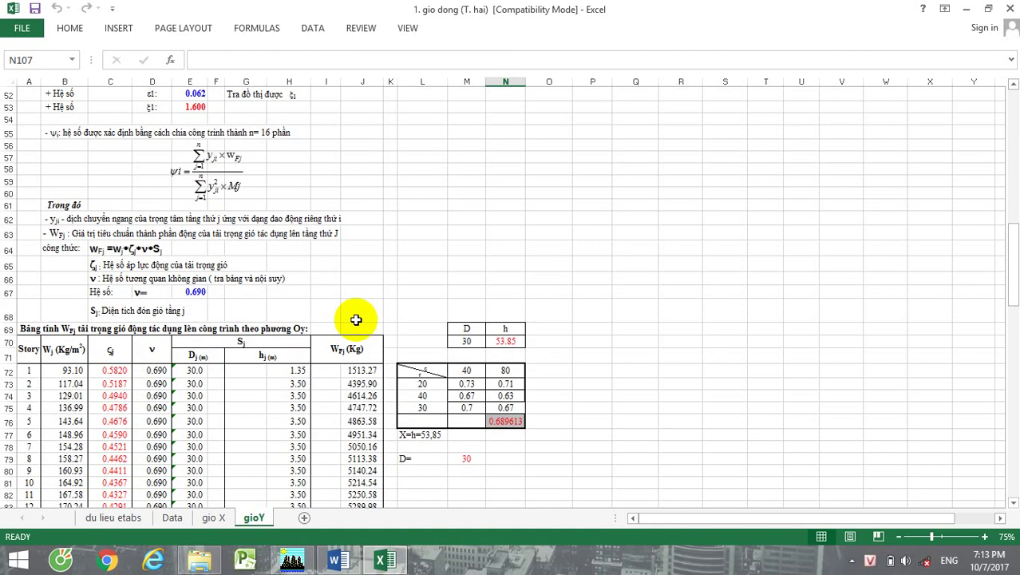
pyautogui.scroll(1, 356, 319)
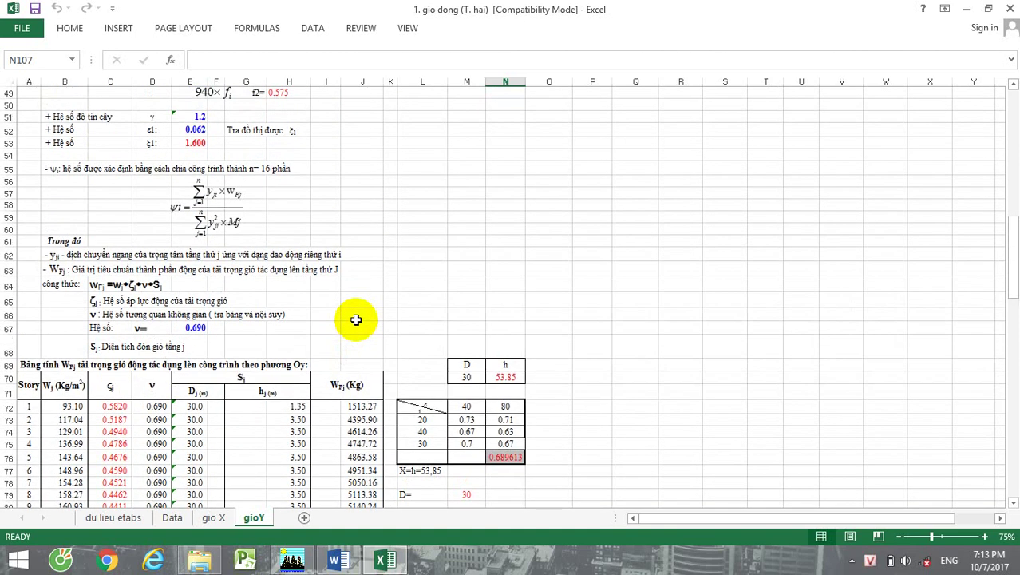
pyautogui.scroll(-1, 356, 319)
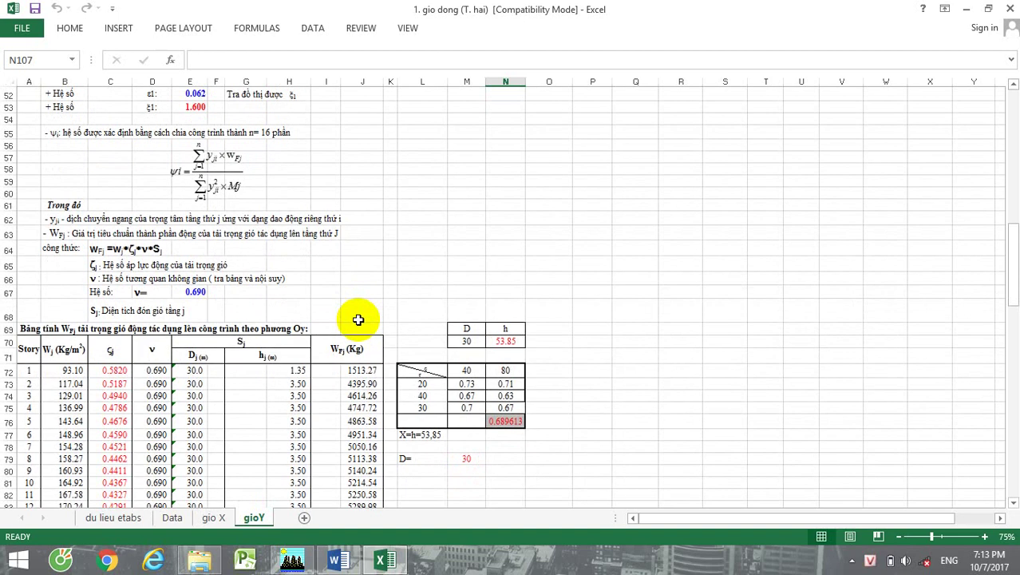
pyautogui.scroll(-2, 358, 319)
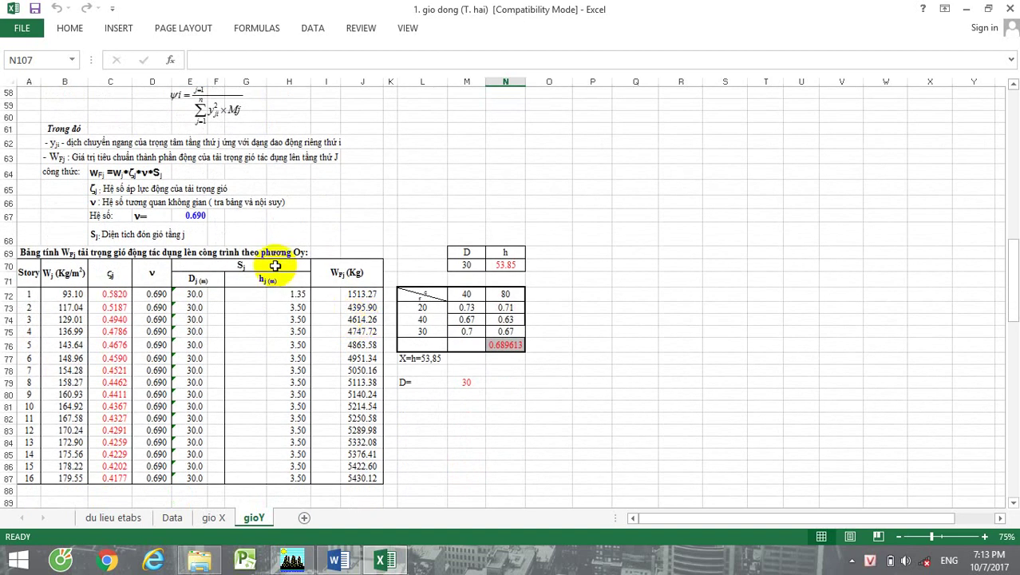
pyautogui.scroll(-1, 281, 318)
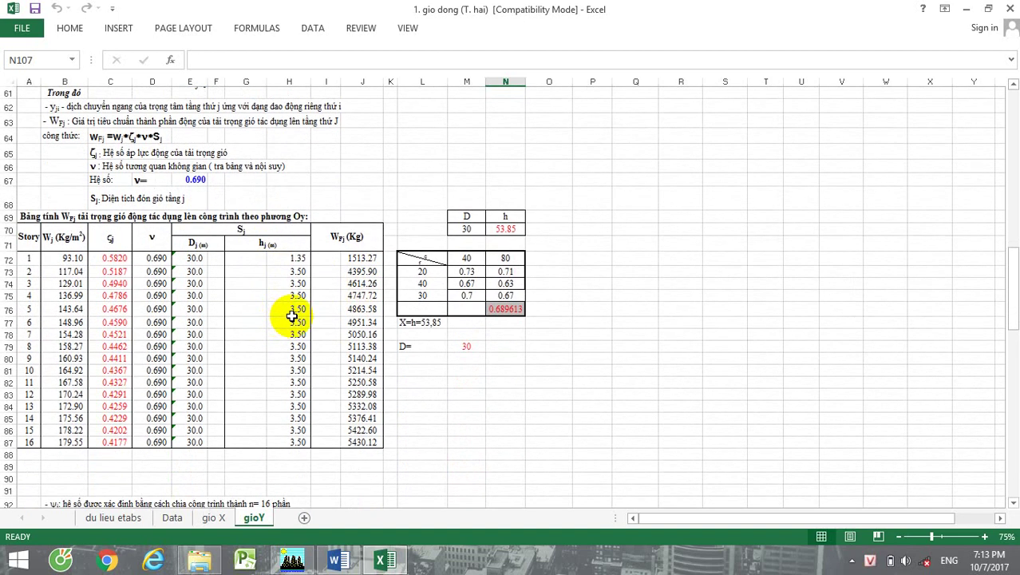
pyautogui.scroll(-7, 293, 316)
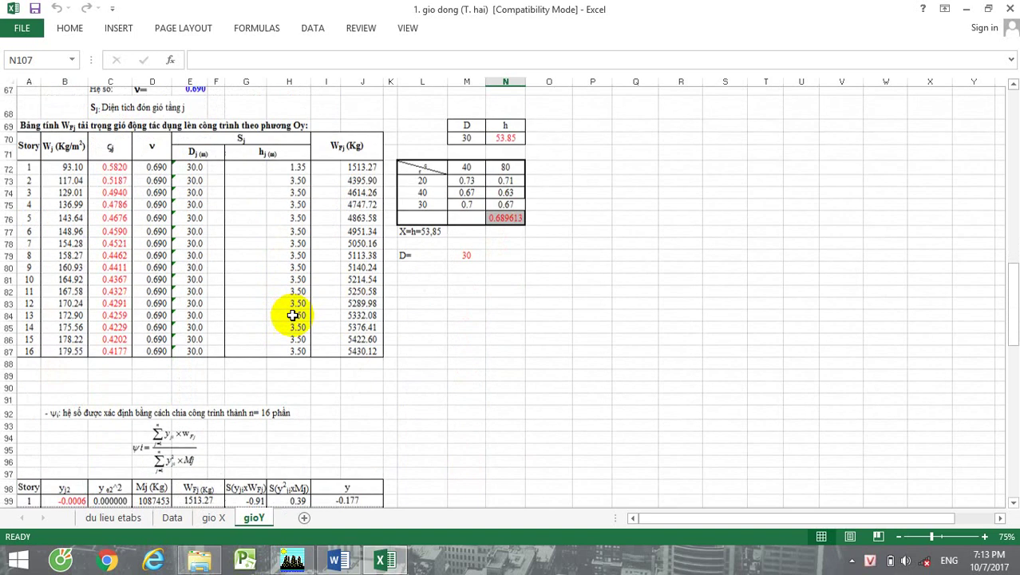
pyautogui.scroll(-1, 292, 316)
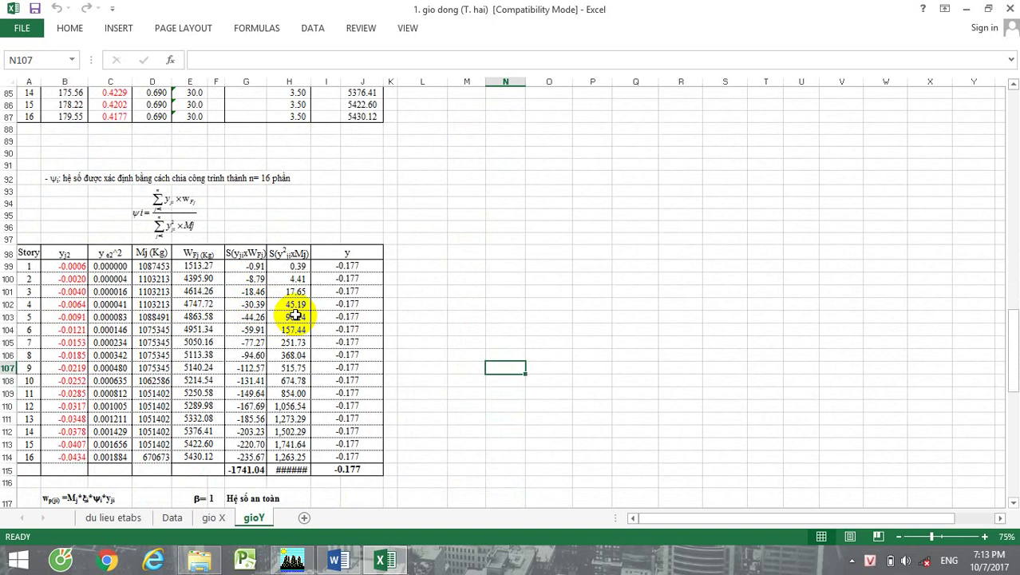
# - Inspect the formulas behind the story mass, the squared displacement and the displacement yj2 in the first rows of the ψi table
pyautogui.click(151, 268)
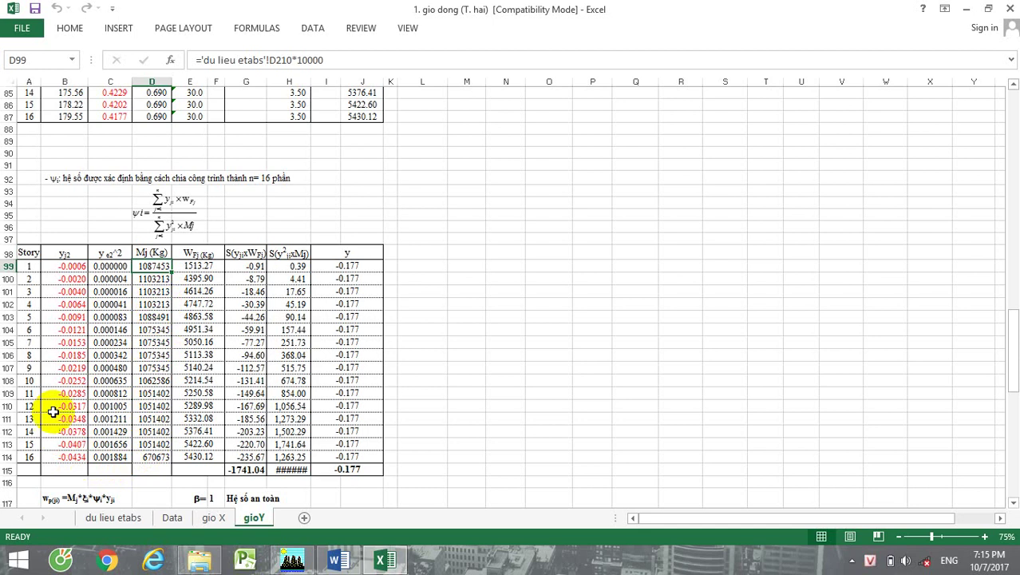
pyautogui.click(114, 276)
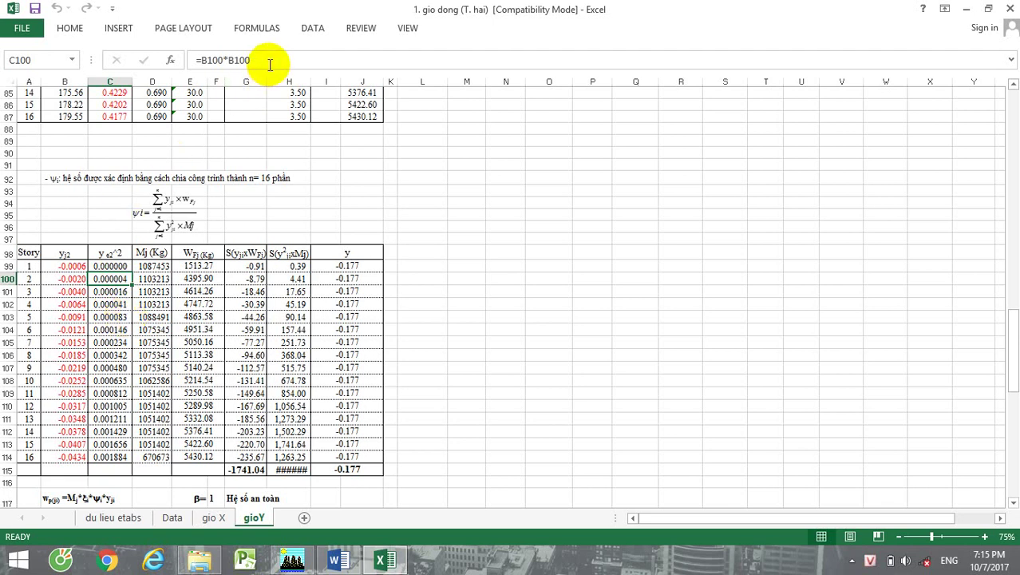
pyautogui.click(117, 266)
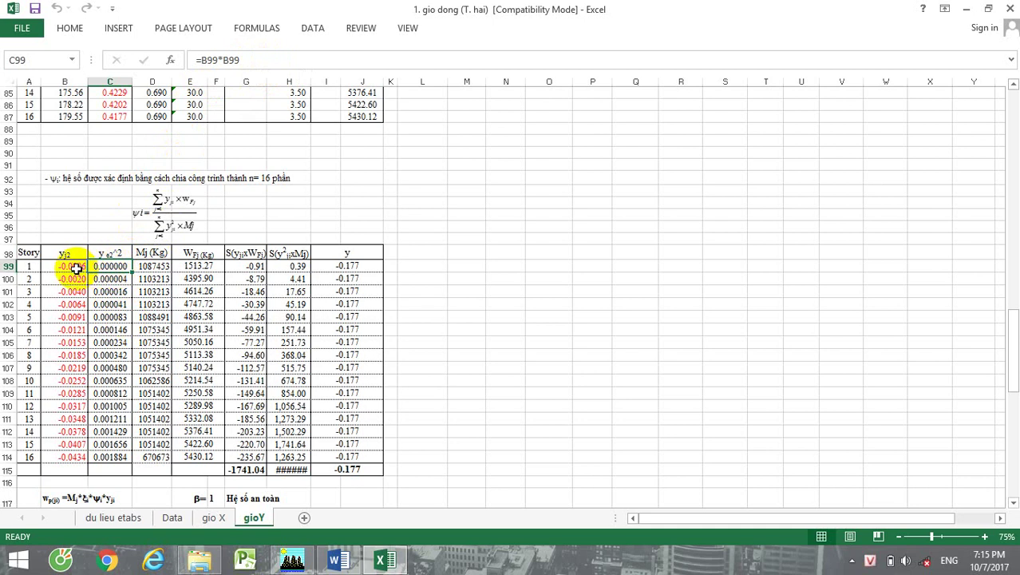
pyautogui.click(76, 267)
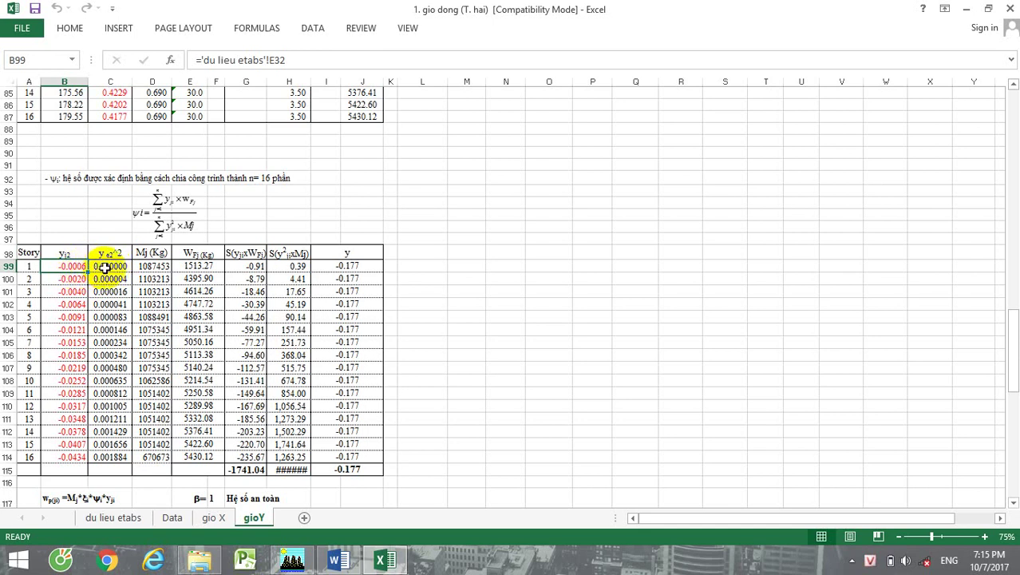
pyautogui.click(119, 266)
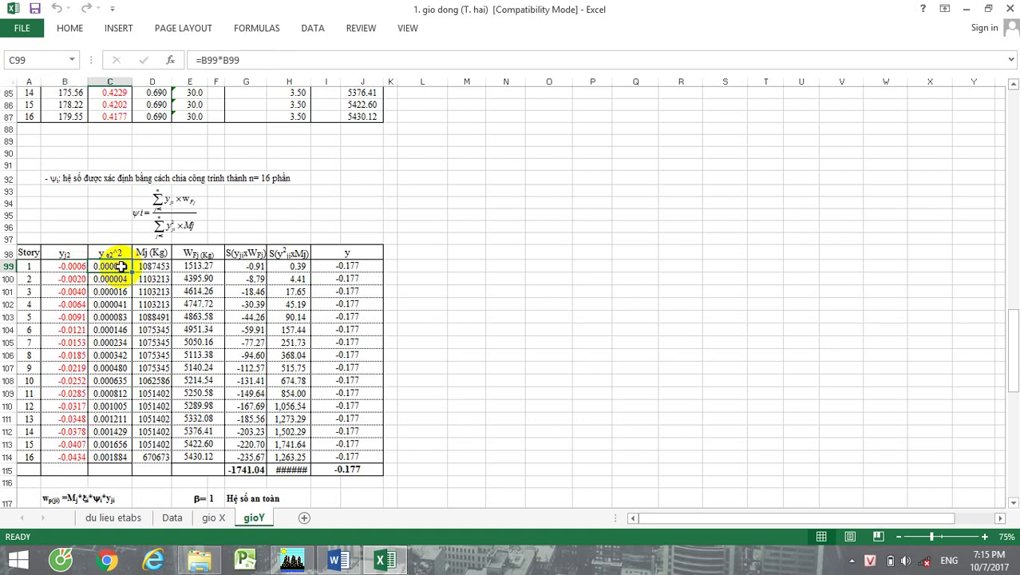
pyautogui.click(73, 266)
pyautogui.click(111, 267)
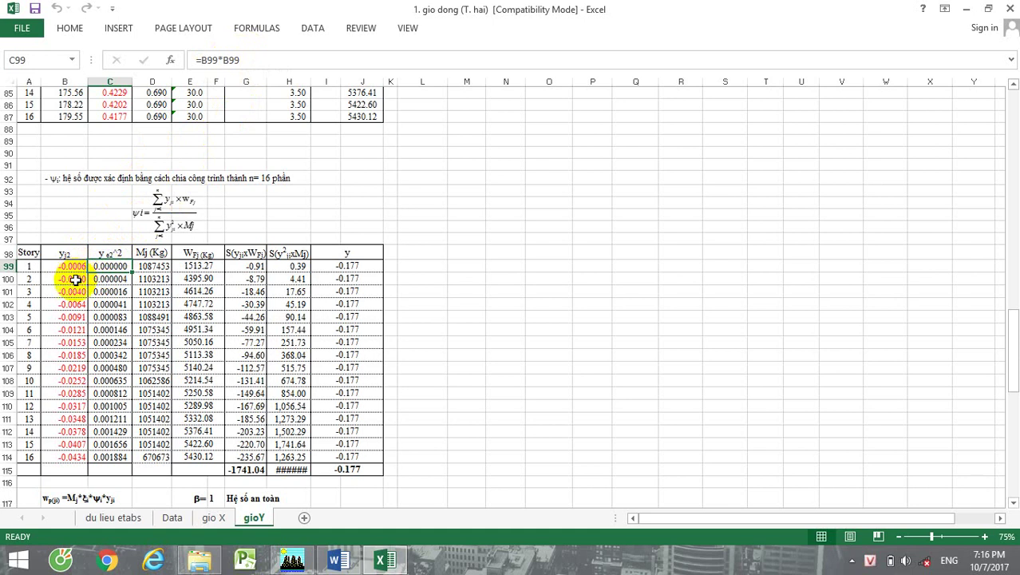
pyautogui.click(73, 266)
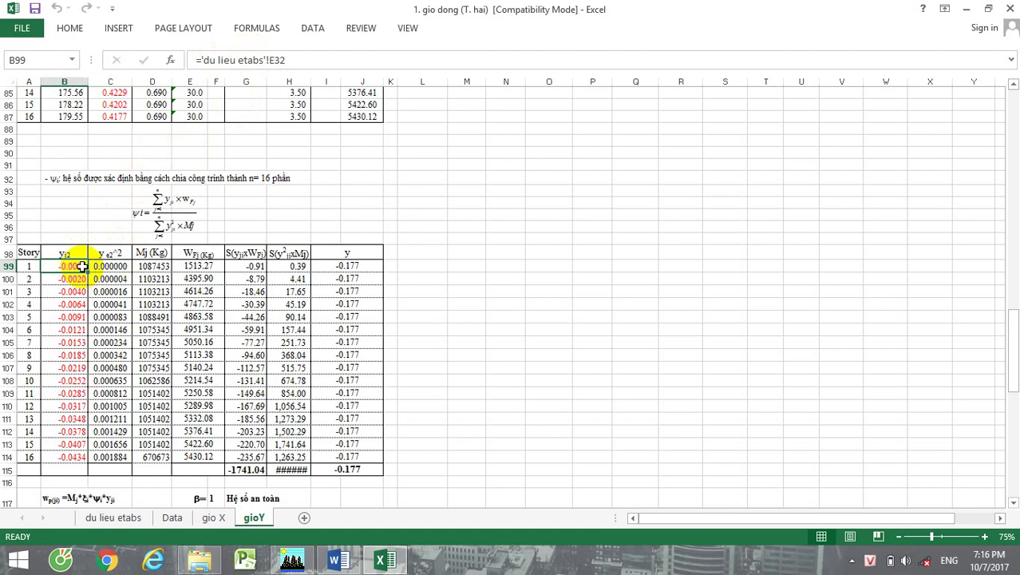
pyautogui.doubleClick(76, 268)
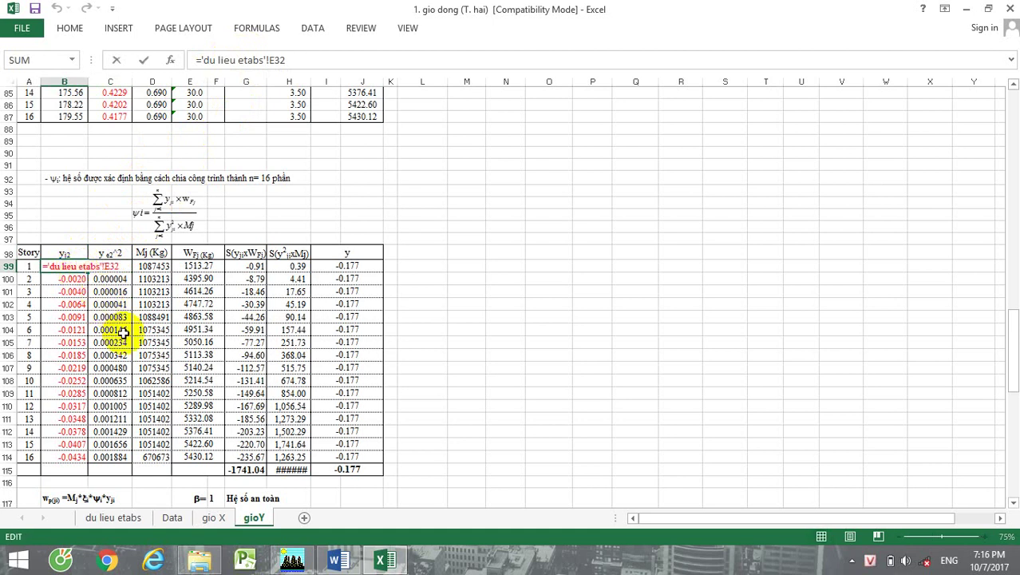
# - Trace the source values on the du lieu etabs sheet, examining the story masses, mode periods and diaphragm displacements of mode 2
pyautogui.click(116, 520)
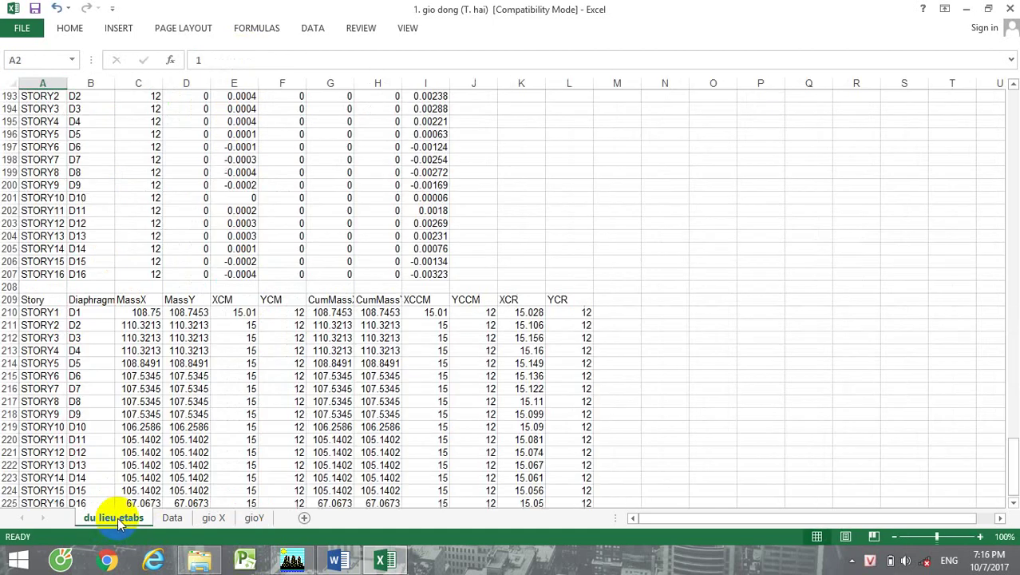
pyautogui.scroll(-7, 221, 417)
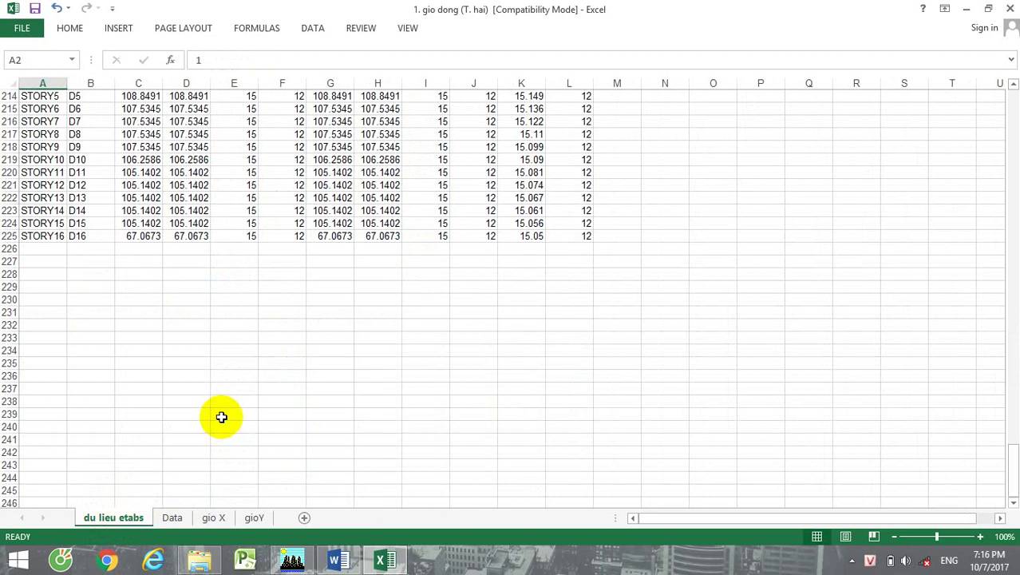
pyautogui.scroll(8, 221, 417)
pyautogui.scroll(13, 221, 417)
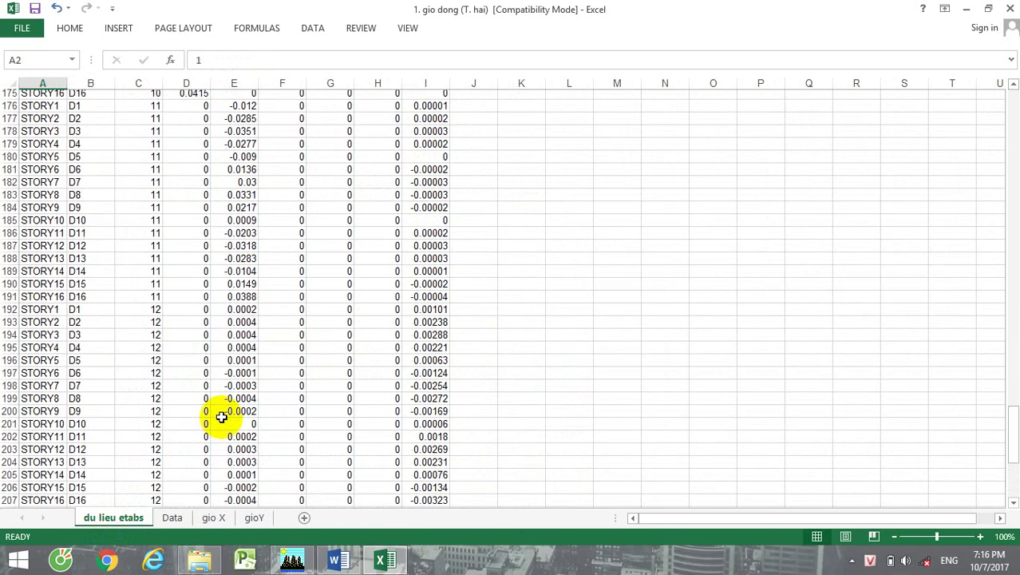
pyautogui.scroll(20, 221, 417)
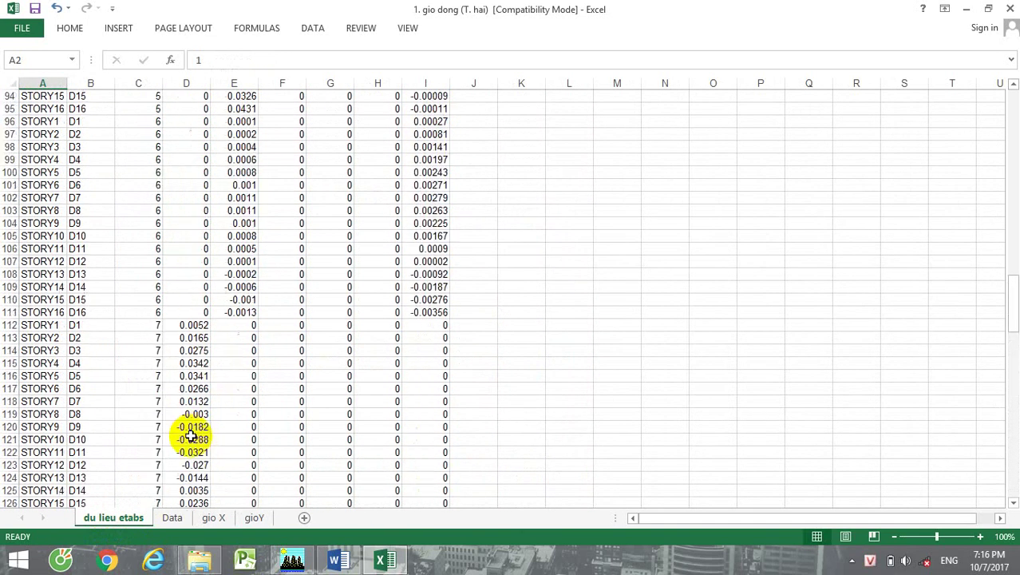
pyautogui.scroll(12, 182, 438)
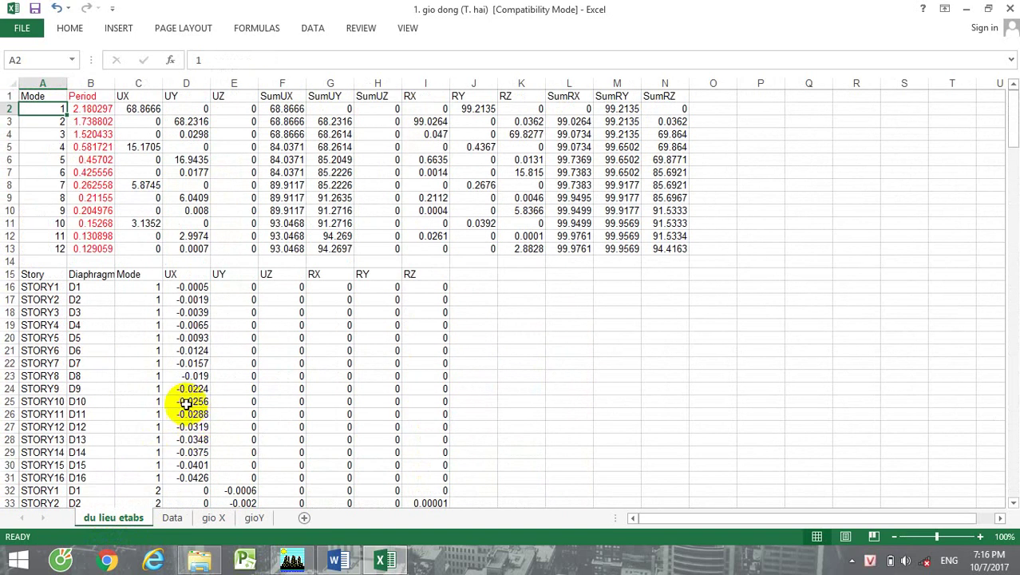
pyautogui.scroll(-6, 88, 339)
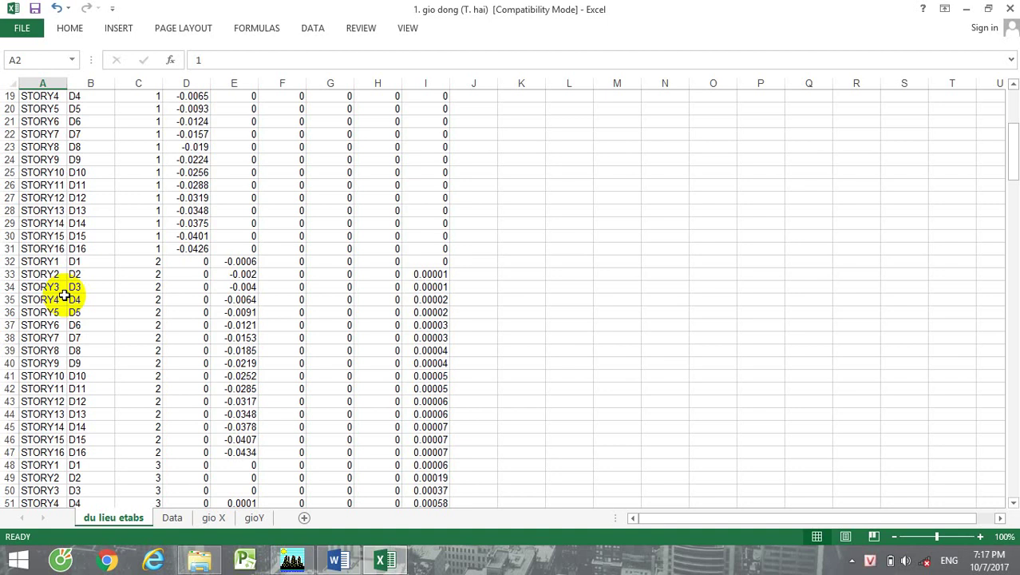
# - Return to the gioY sheet and widen column H enough to display the S(y²jixMj) total under the ψi table
pyautogui.click(254, 517)
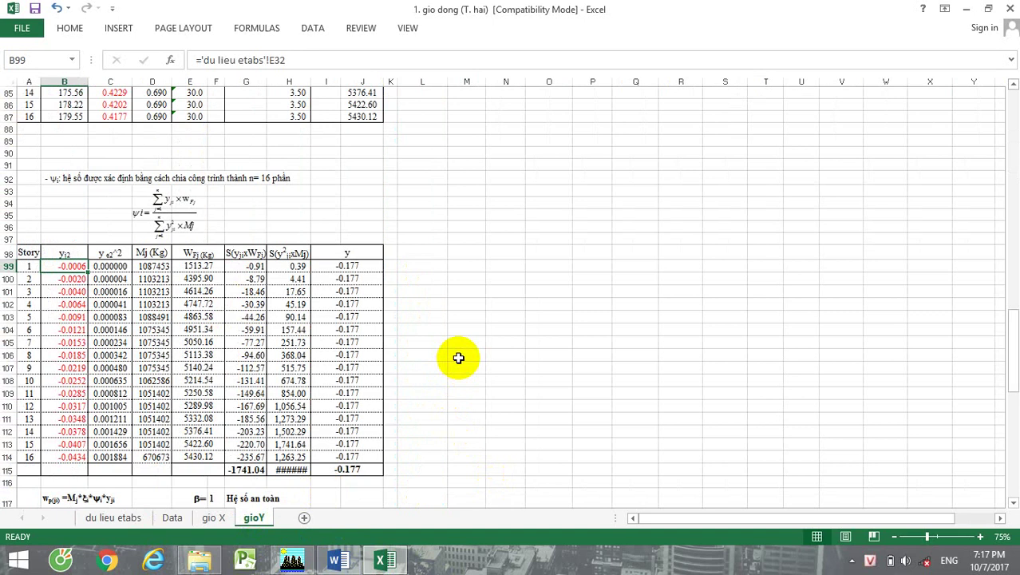
pyautogui.scroll(-4, 458, 357)
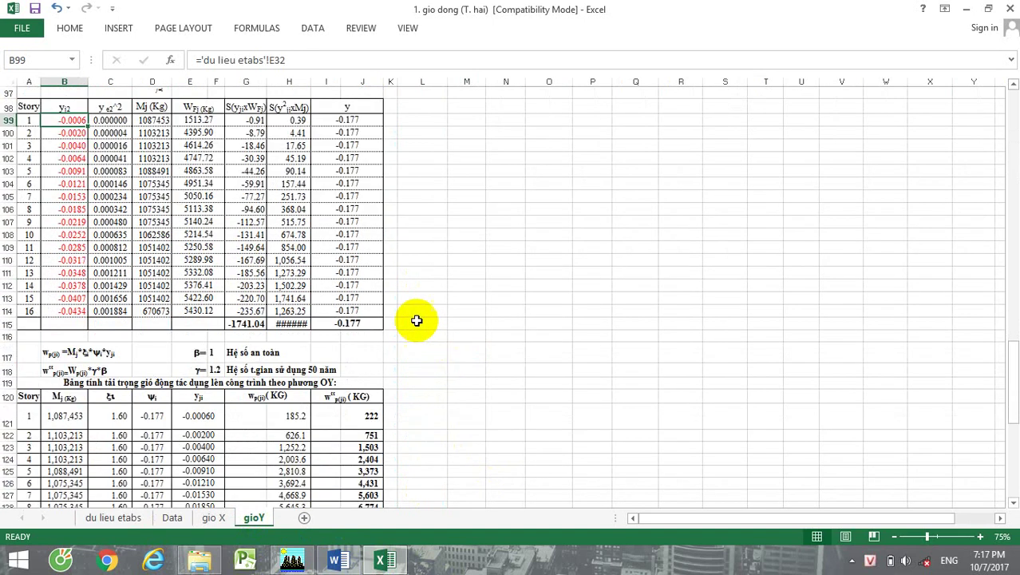
pyautogui.click(294, 323)
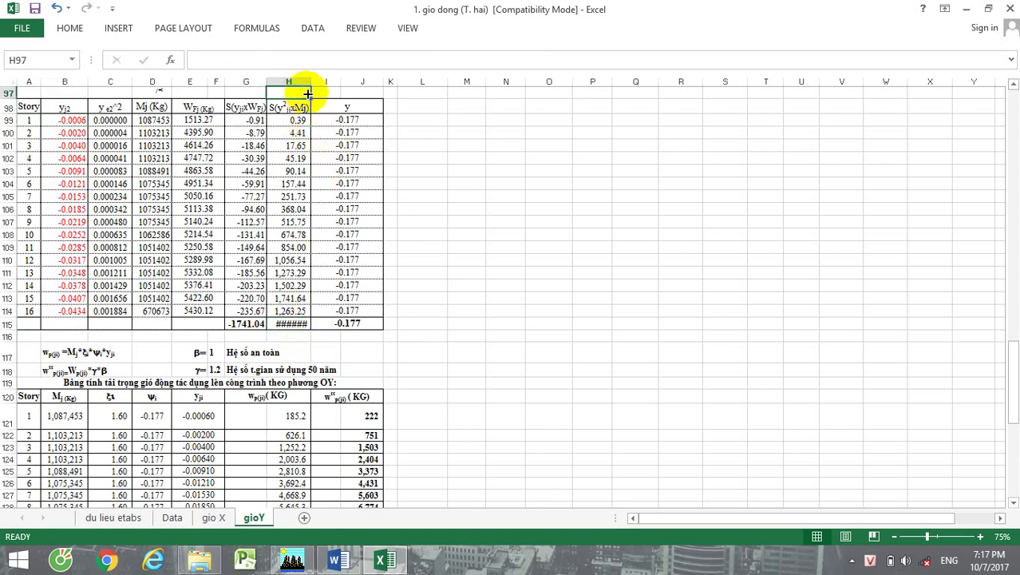
pyautogui.click(287, 80)
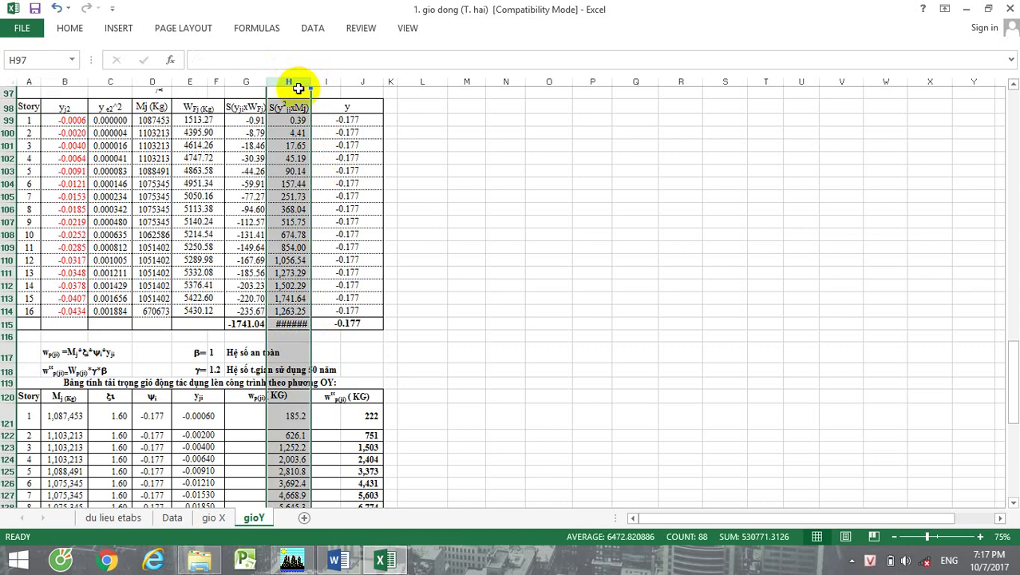
pyautogui.moveTo(309, 82); pyautogui.dragTo(316, 82)
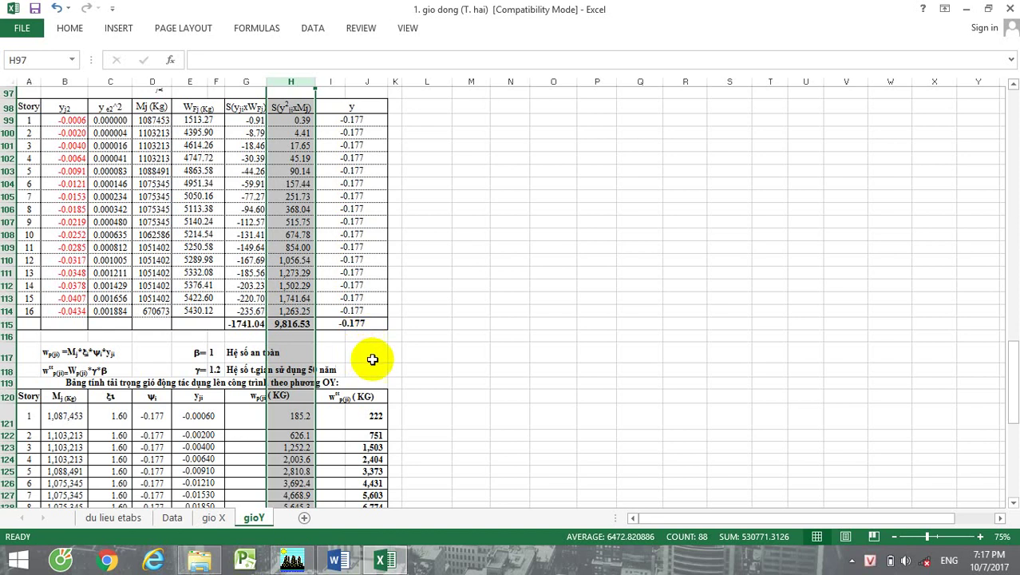
# - Examine the OY-direction dynamic wind load table and the combined static and dynamic wind load table per story on the gioY sheet
pyautogui.scroll(-3, 384, 383)
pyautogui.click(491, 346)
pyautogui.scroll(-3, 431, 397)
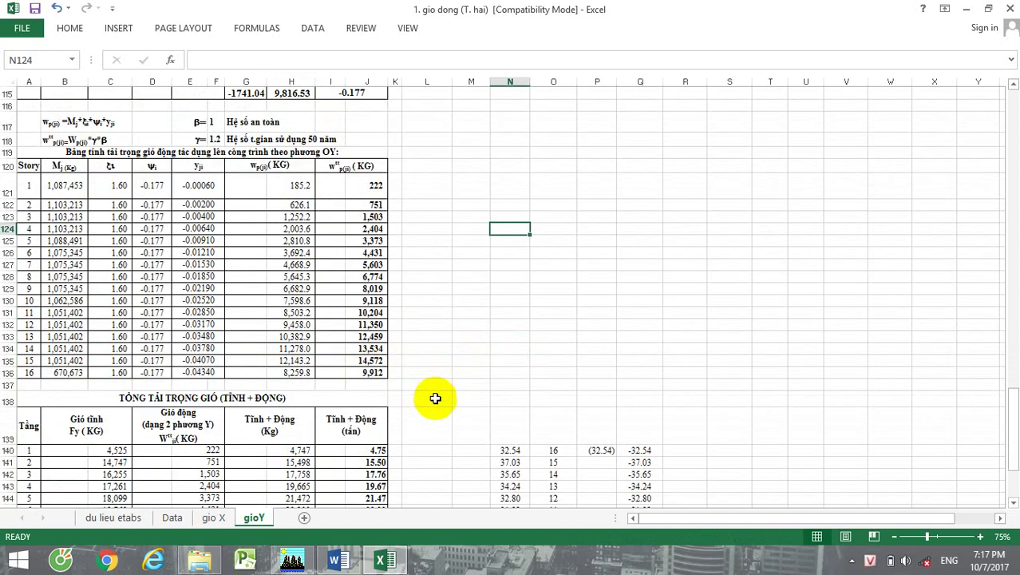
pyautogui.scroll(-2, 440, 381)
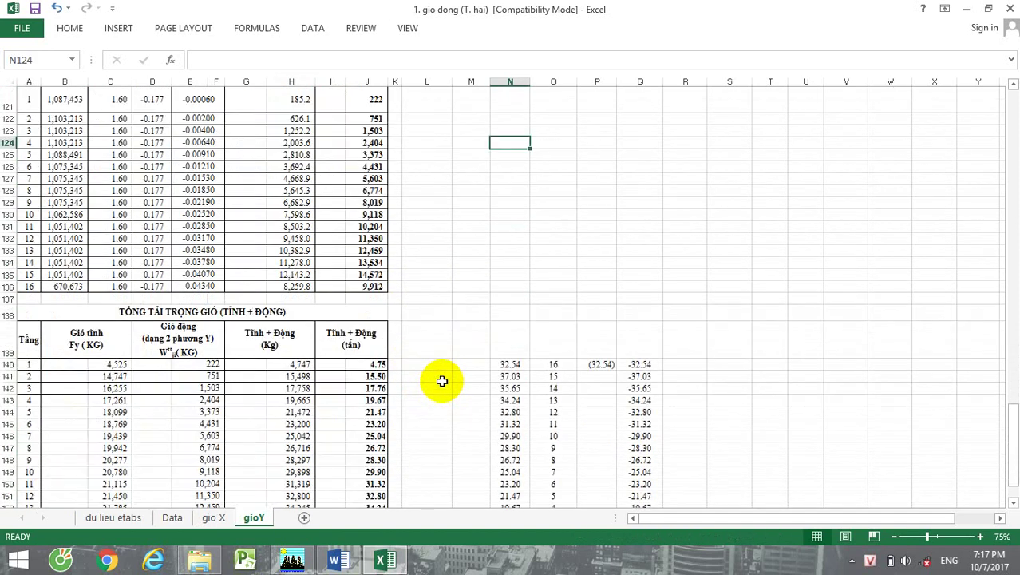
pyautogui.scroll(3, 442, 381)
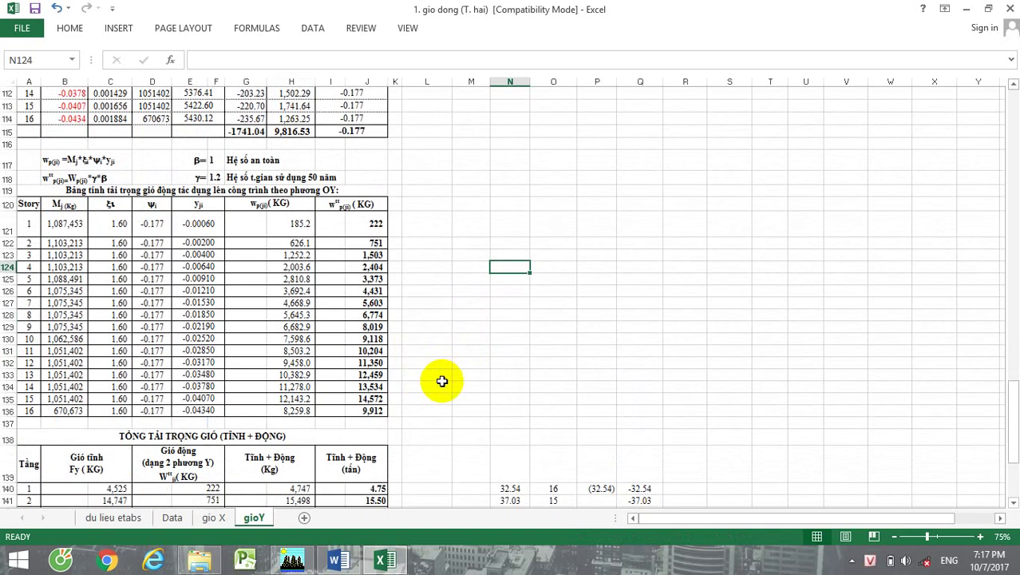
pyautogui.scroll(-7, 441, 380)
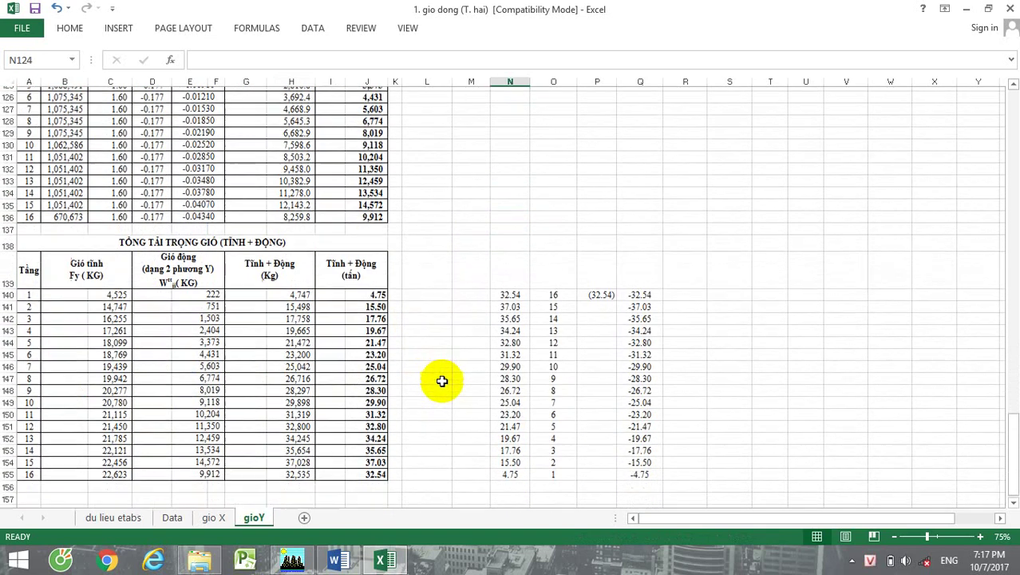
pyautogui.scroll(2, 441, 381)
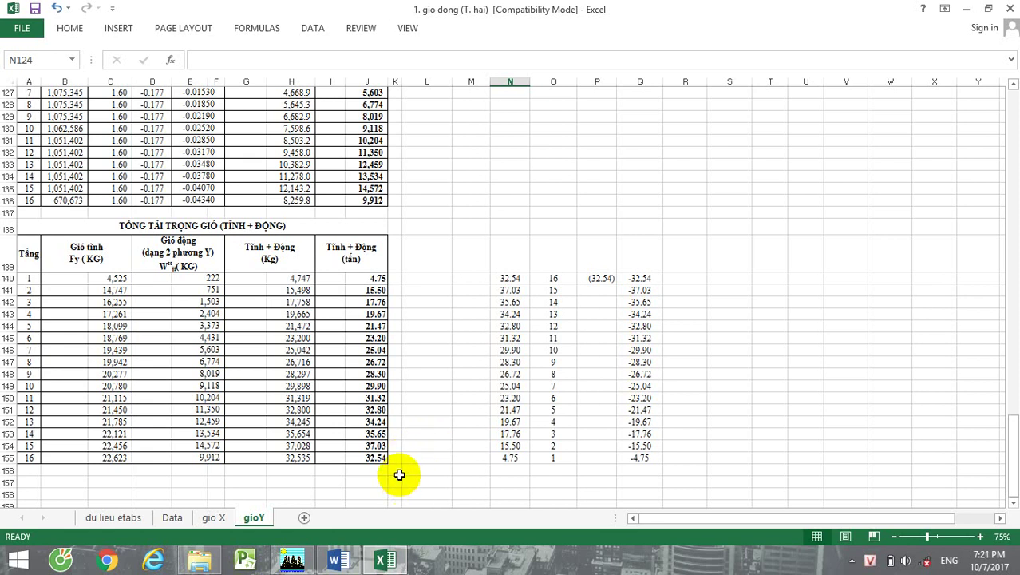
# - Switch to ETABS and display the filled Moment 3-3 diagram of the frames for the COMBBAO combo with automatic scaling
pyautogui.click(308, 565)
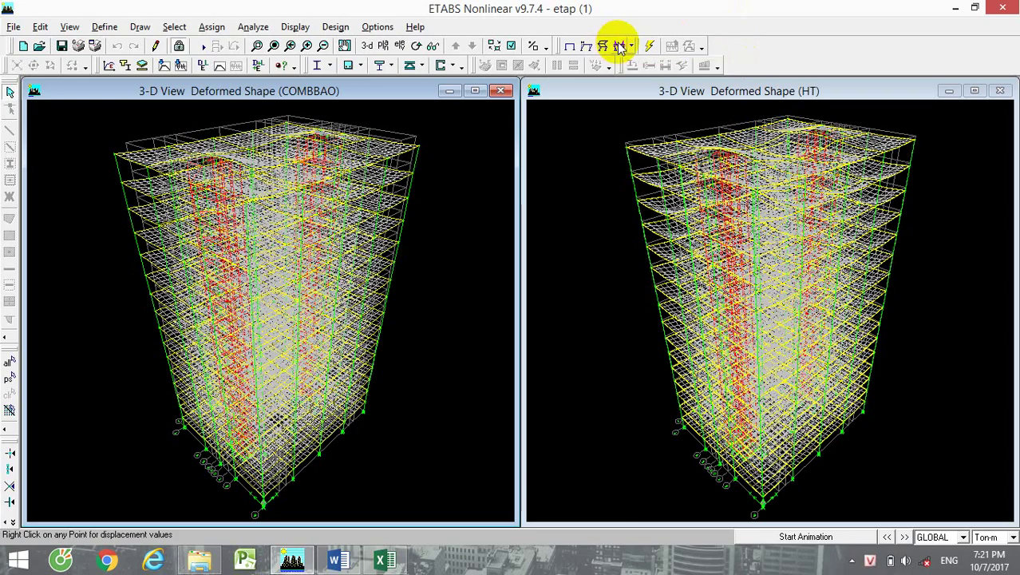
pyautogui.click(630, 47)
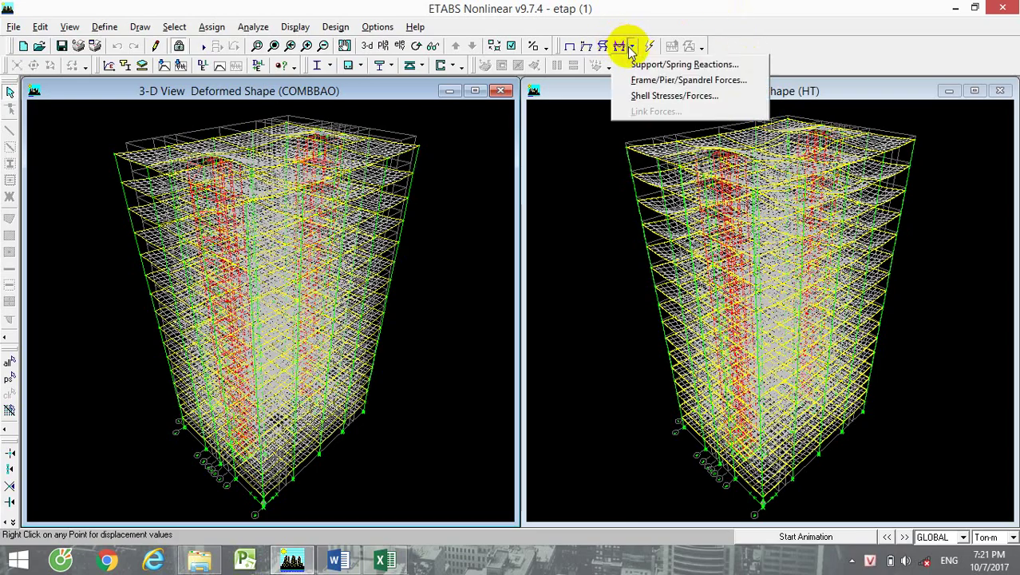
pyautogui.click(667, 84)
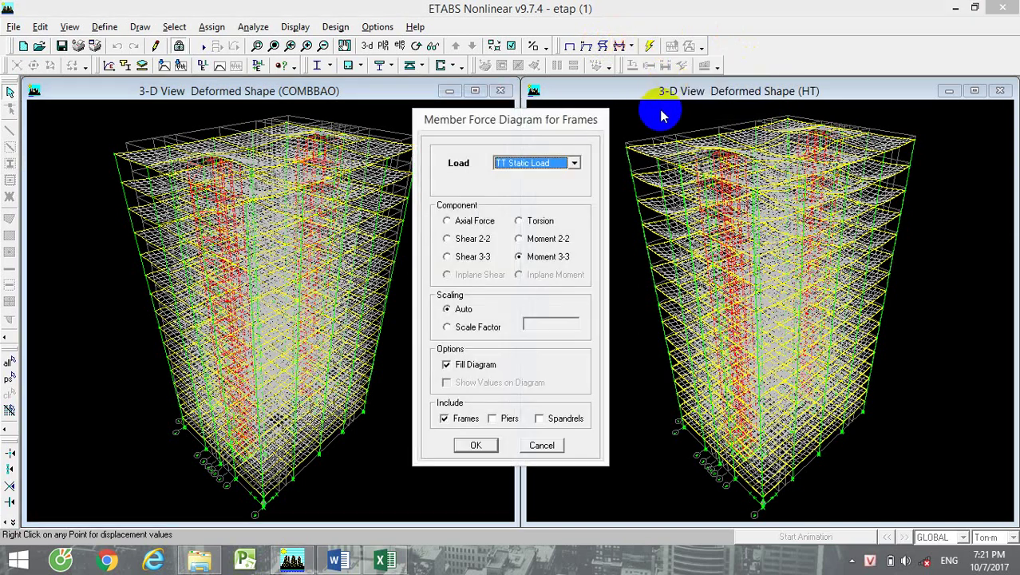
pyautogui.click(573, 163)
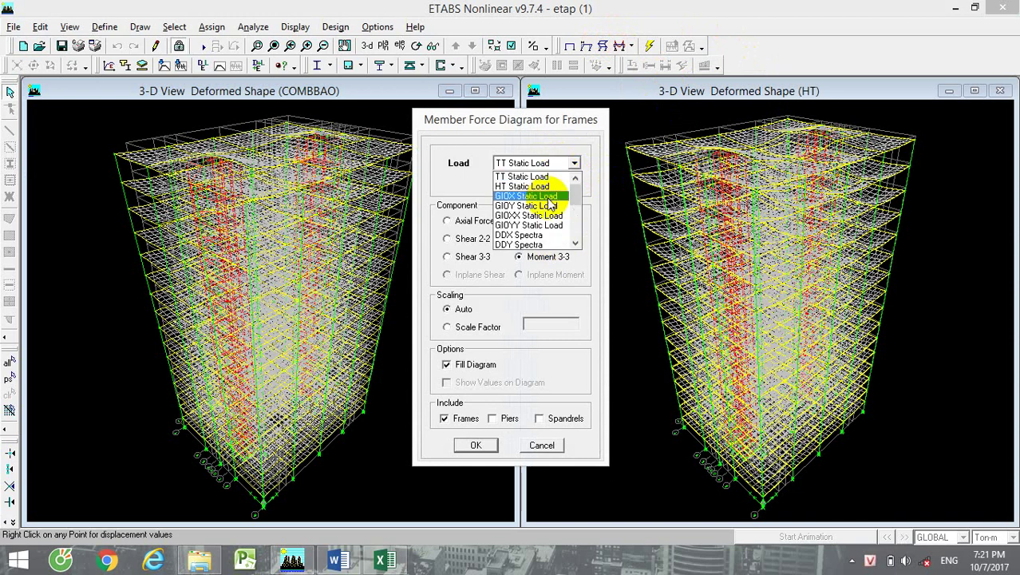
pyautogui.scroll(-5, 541, 228)
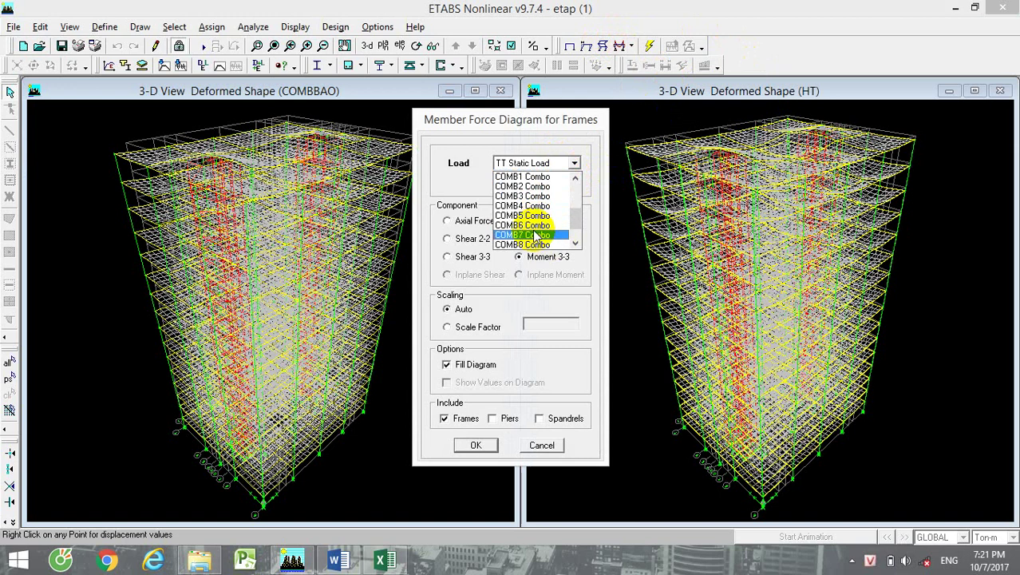
pyautogui.scroll(-1, 541, 233)
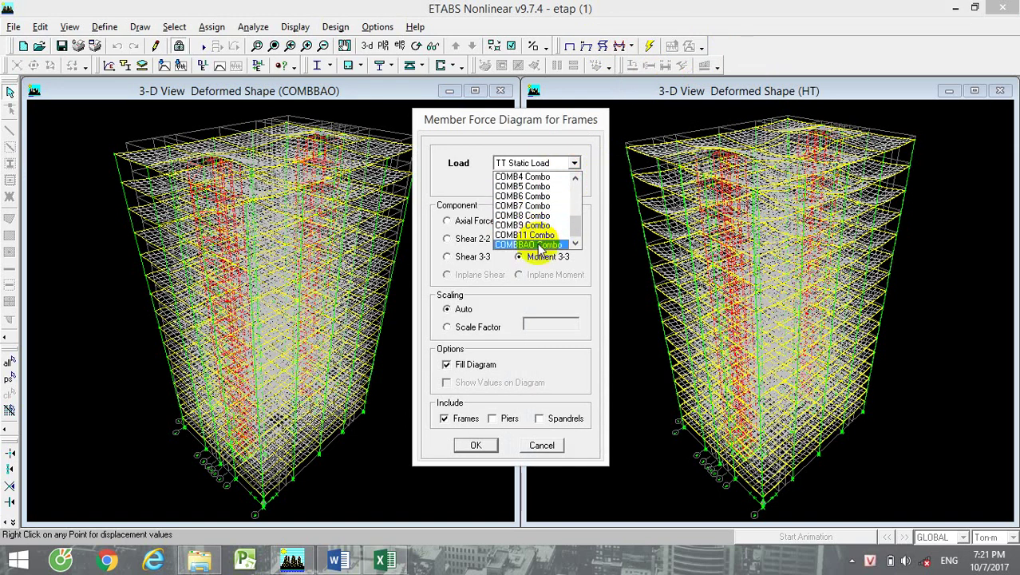
pyautogui.click(540, 245)
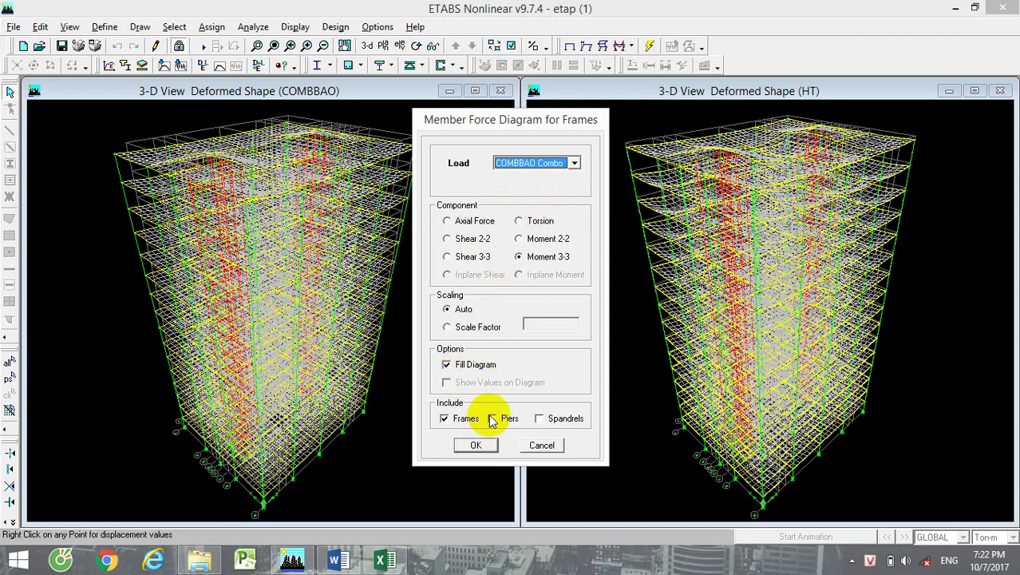
pyautogui.click(460, 327)
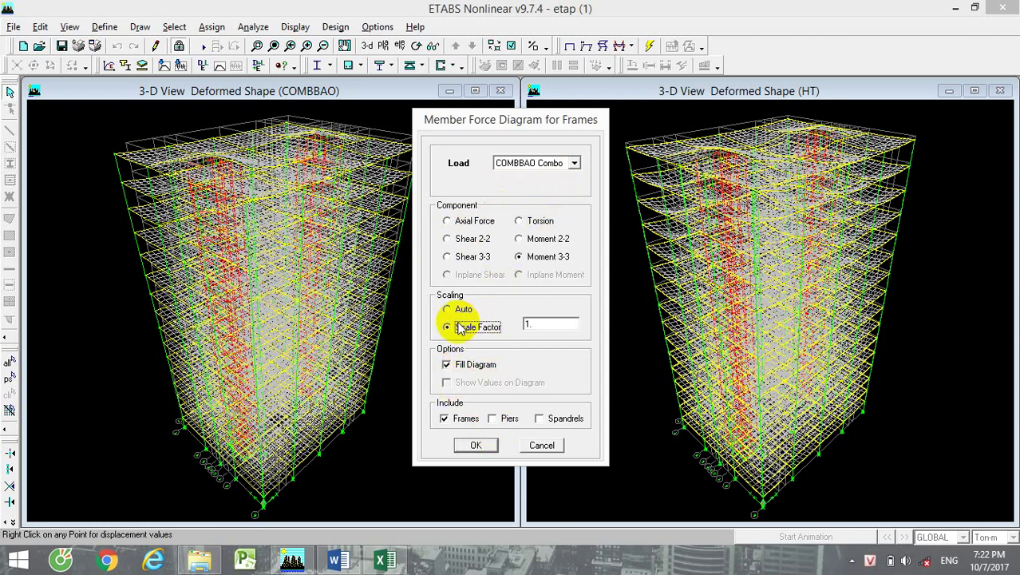
pyautogui.click(451, 310)
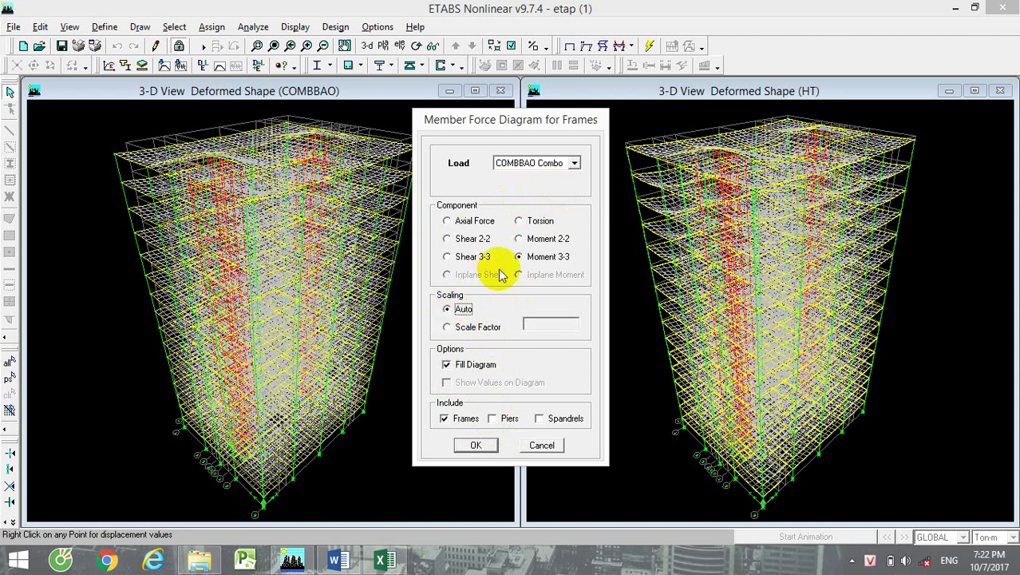
pyautogui.click(476, 447)
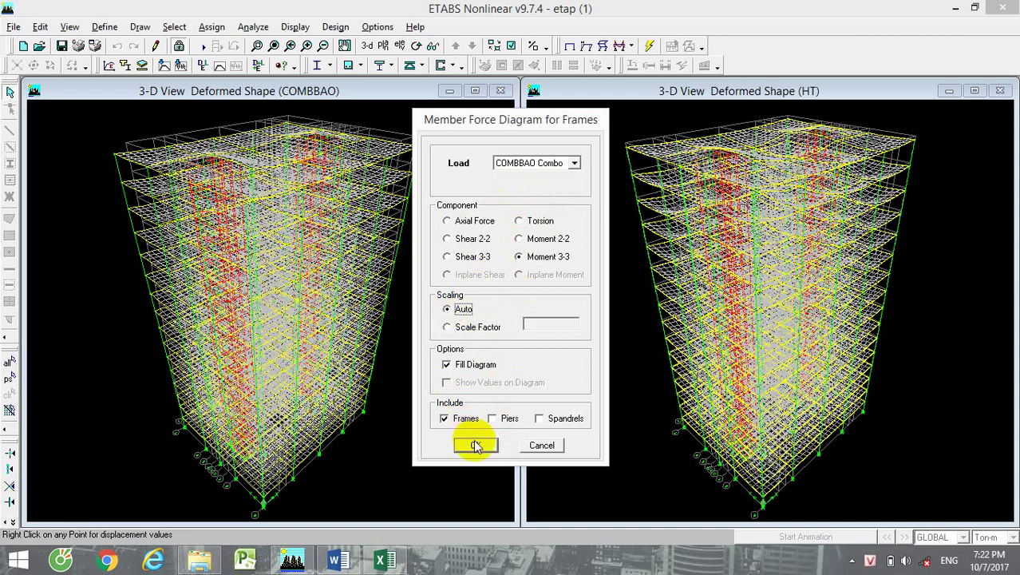